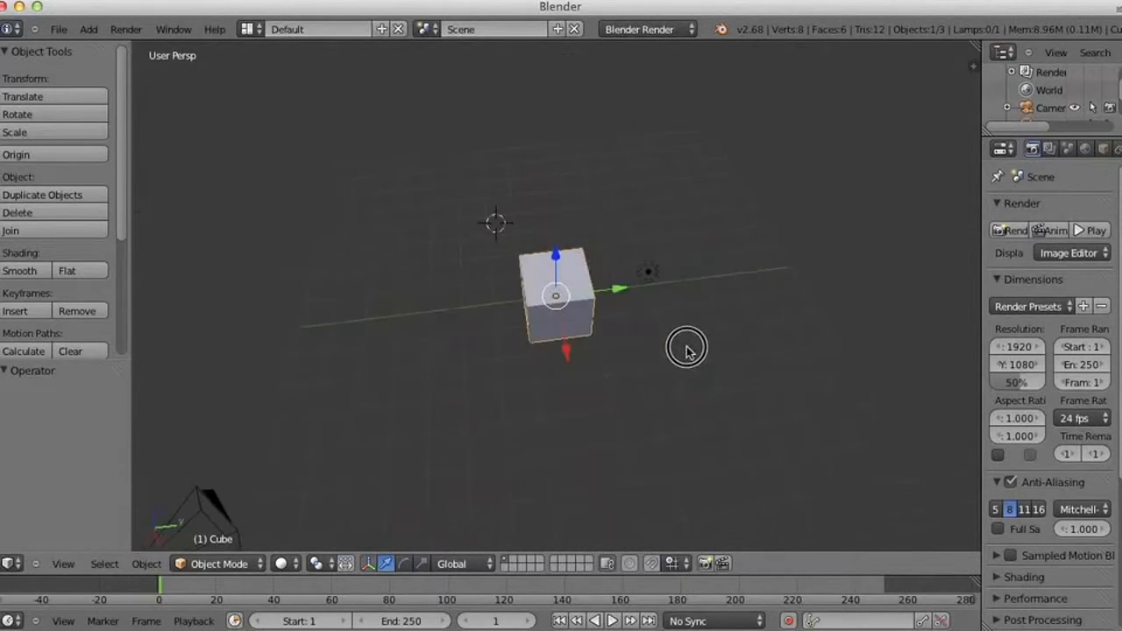
Step: Delete the default cube and the lamp from the scene
{"action": "middle_click_drag", "start_coordinate": [570, 379], "coordinate": [519, 370]}
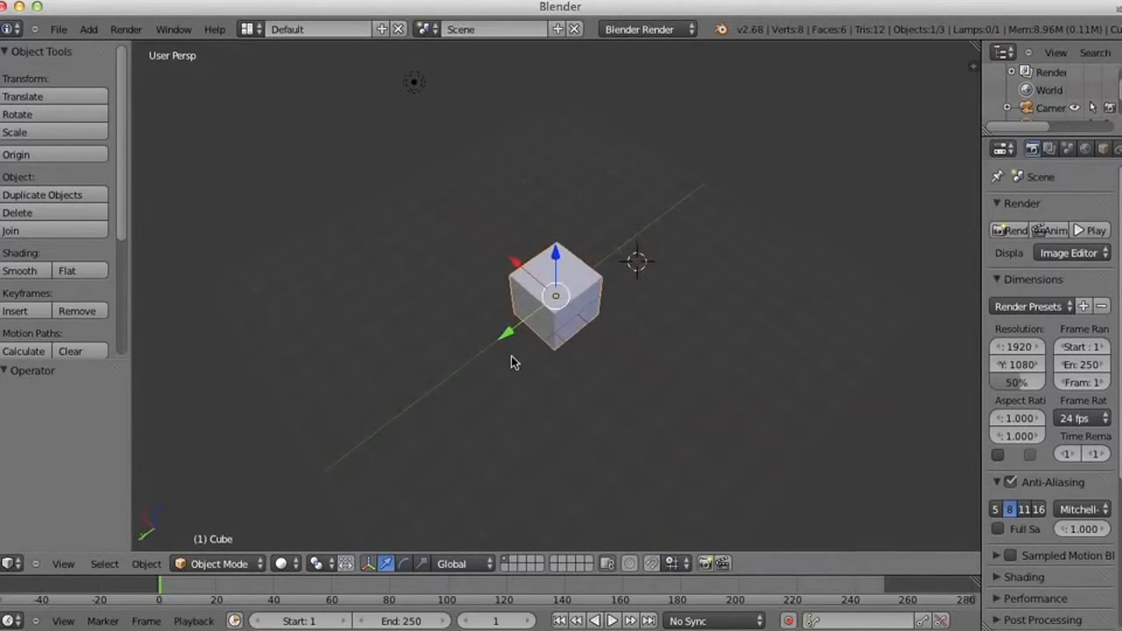
{"action": "key", "text": "x"}
{"action": "left_click", "coordinate": [594, 306]}
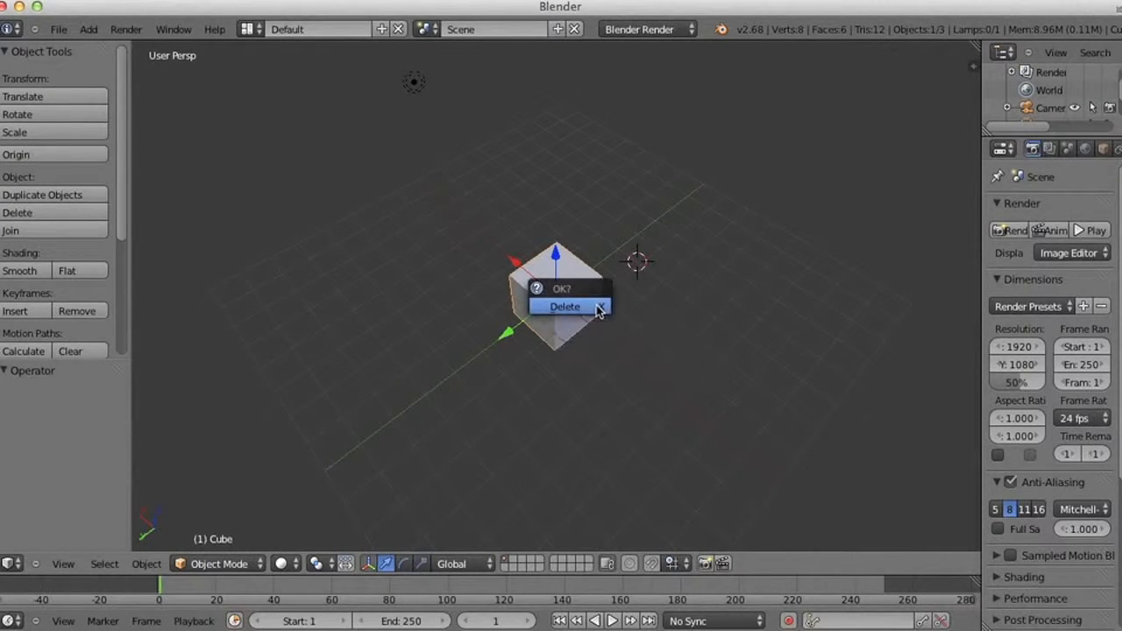
{"action": "right_click", "coordinate": [413, 85]}
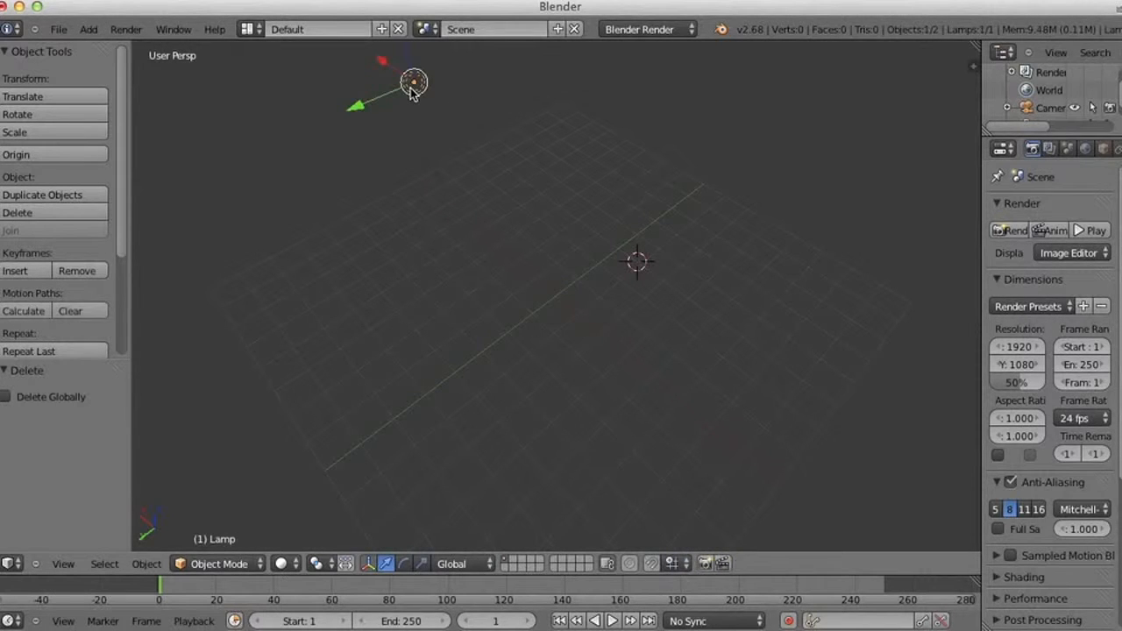
{"action": "key", "text": "x"}
{"action": "left_click", "coordinate": [413, 91]}
Step: Switch the render engine to Cycles Render
{"action": "middle_click_drag", "start_coordinate": [601, 167], "coordinate": [656, 103]}
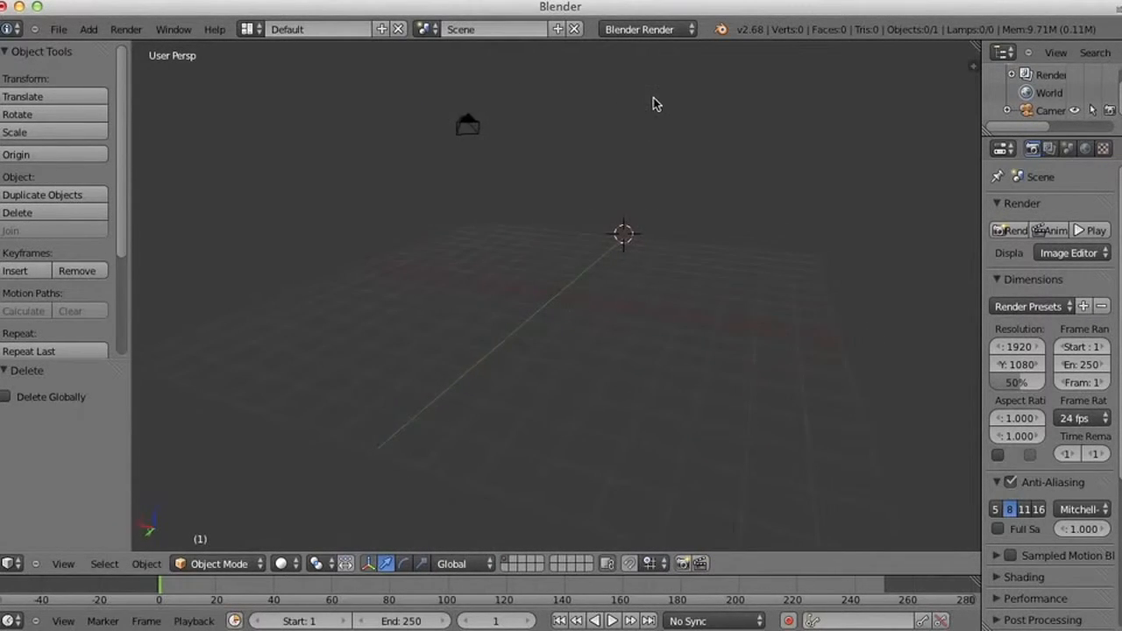
{"action": "left_click", "coordinate": [670, 32]}
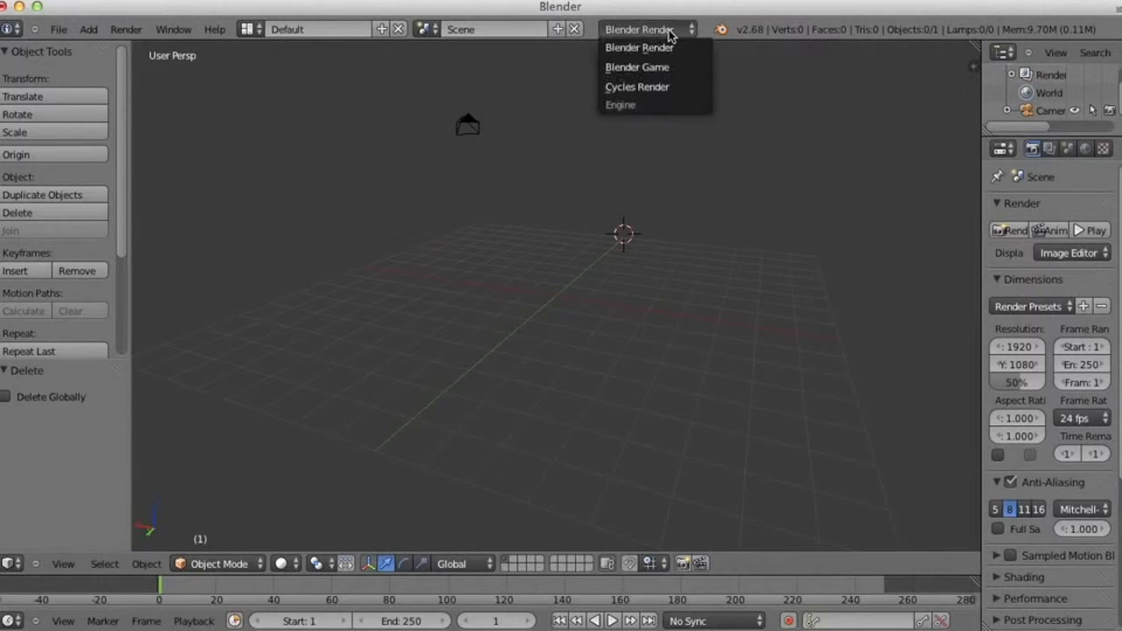
{"action": "left_click", "coordinate": [642, 90]}
Step: Add a text object and move it about 0.86 along X and -1.82 along Z, down to the grid floor
{"action": "middle_click_drag", "start_coordinate": [394, 354], "coordinate": [434, 314]}
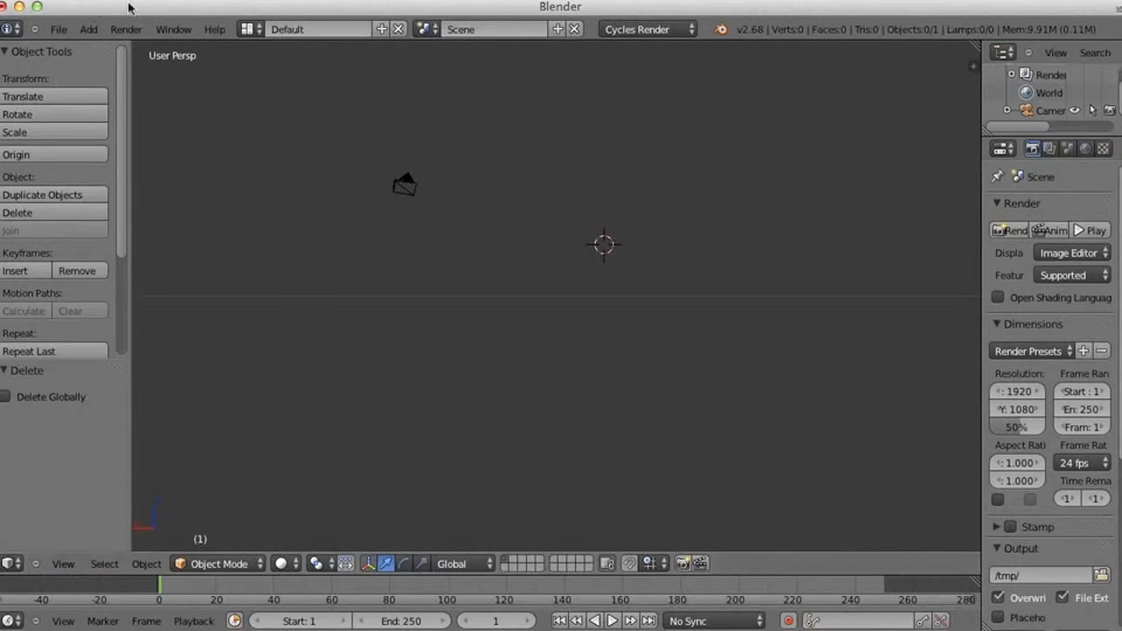
{"action": "left_click", "coordinate": [88, 29]}
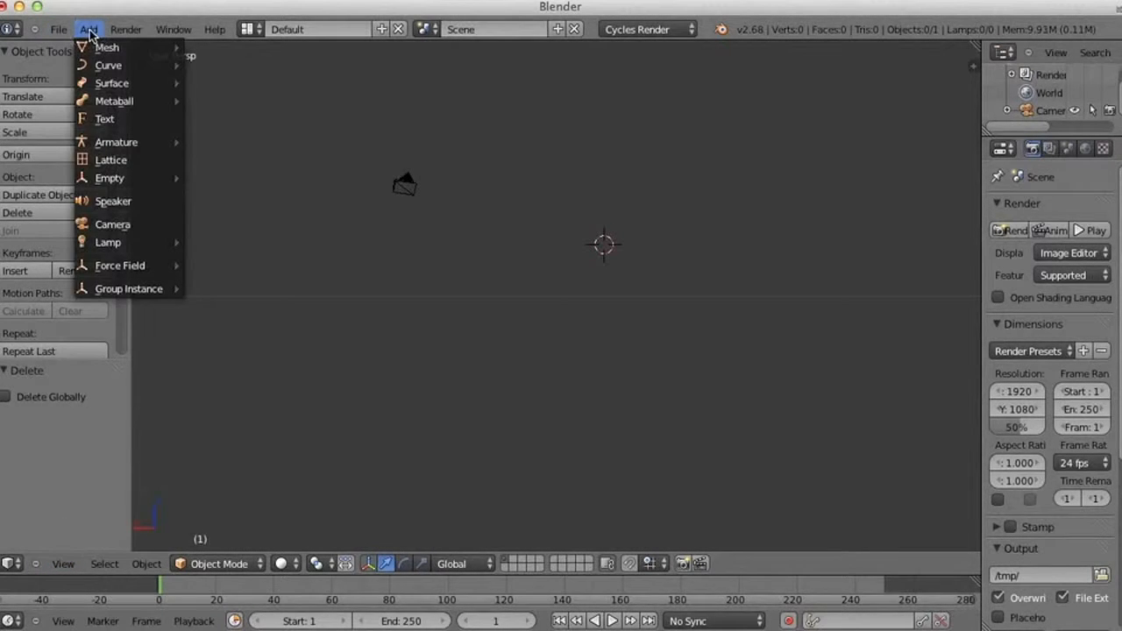
{"action": "left_click", "coordinate": [119, 121]}
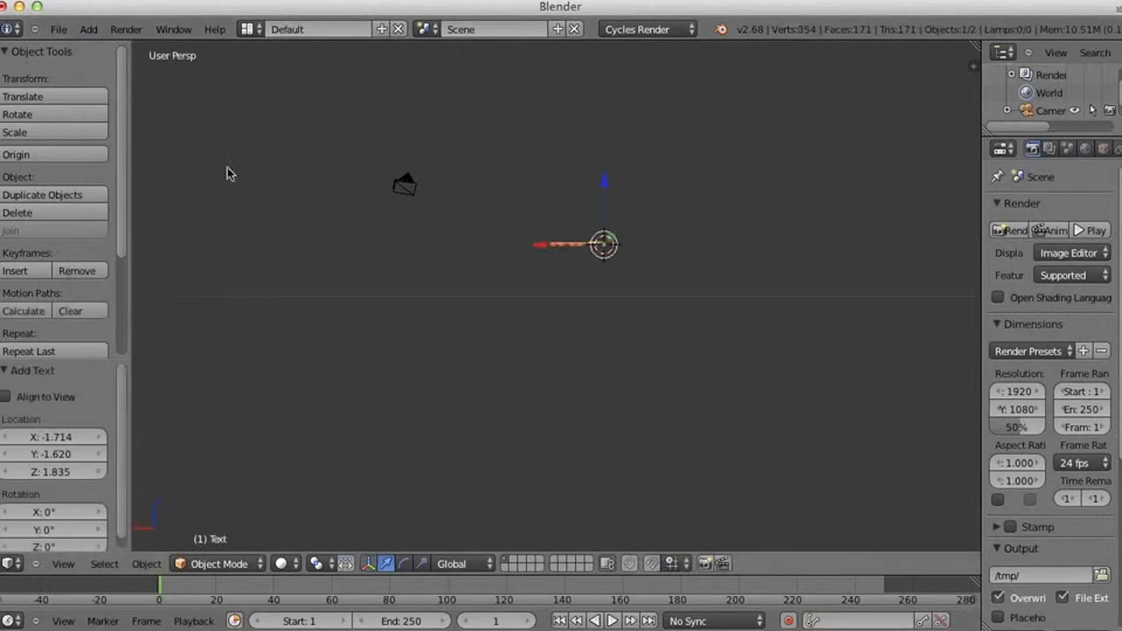
{"action": "left_click_drag", "start_coordinate": [559, 245], "coordinate": [535, 246]}
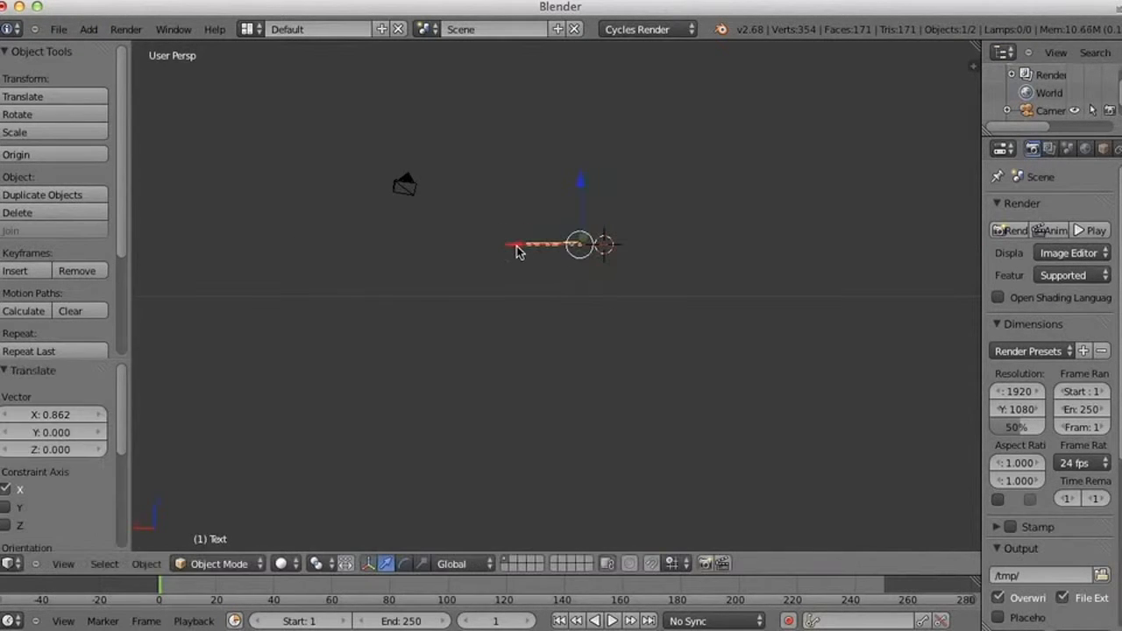
{"action": "middle_click_drag", "start_coordinate": [509, 381], "coordinate": [513, 390]}
{"action": "mouse_move", "coordinate": [543, 296]}
{"action": "middle_mouse_down"}
{"action": "mouse_move", "coordinate": [547, 275]}
{"action": "mouse_move", "coordinate": [547, 291]}
{"action": "middle_mouse_up"}
{"action": "left_click_drag", "start_coordinate": [581, 181], "coordinate": [582, 235]}
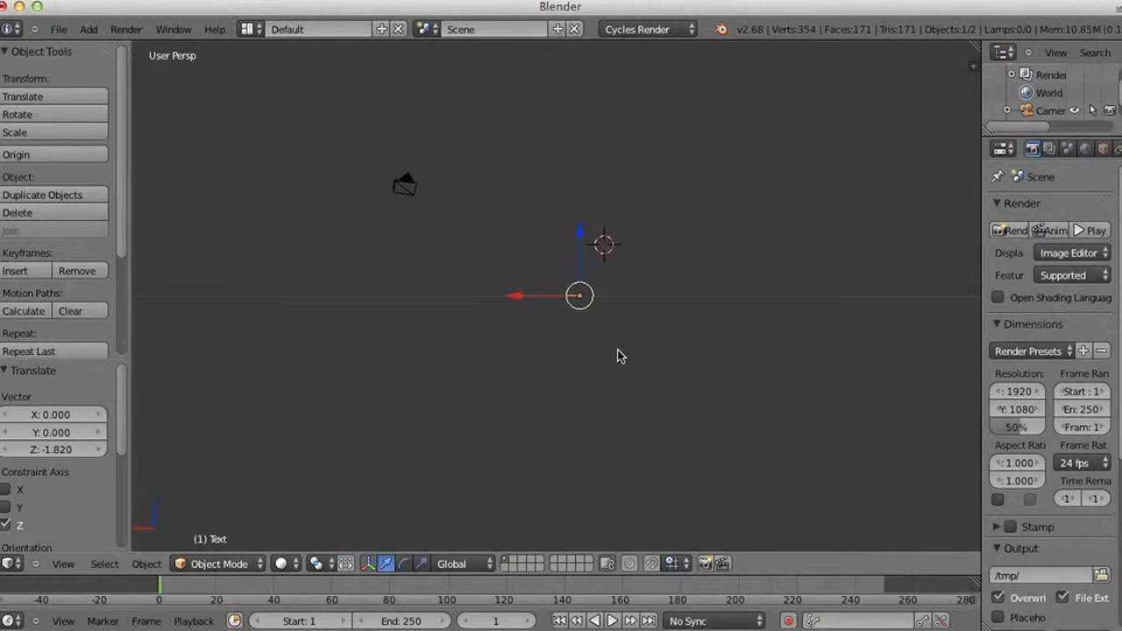
Step: Rotate the text 90 degrees about the global X axis so it stands upright
{"action": "key", "text": "r"}
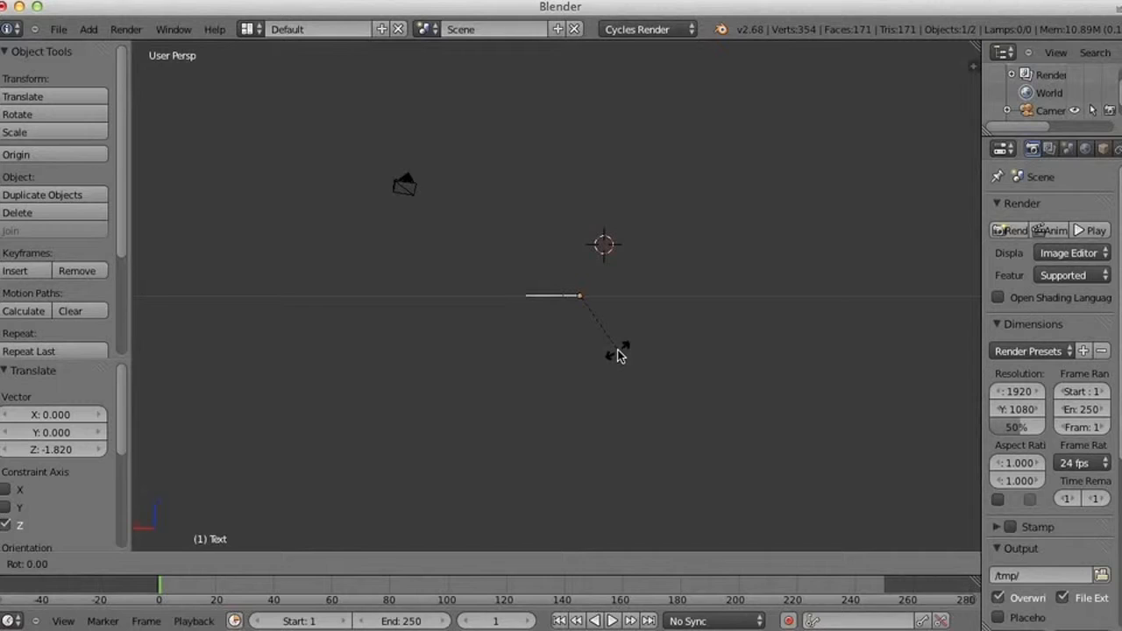
{"action": "key", "text": "x"}
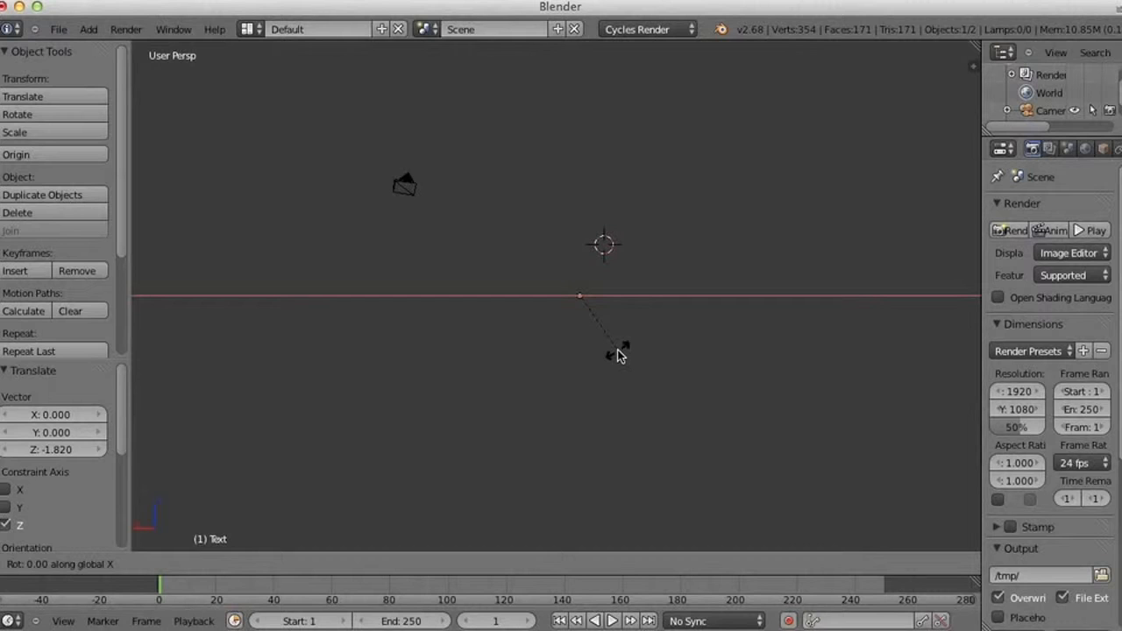
{"action": "type", "text": "90"}
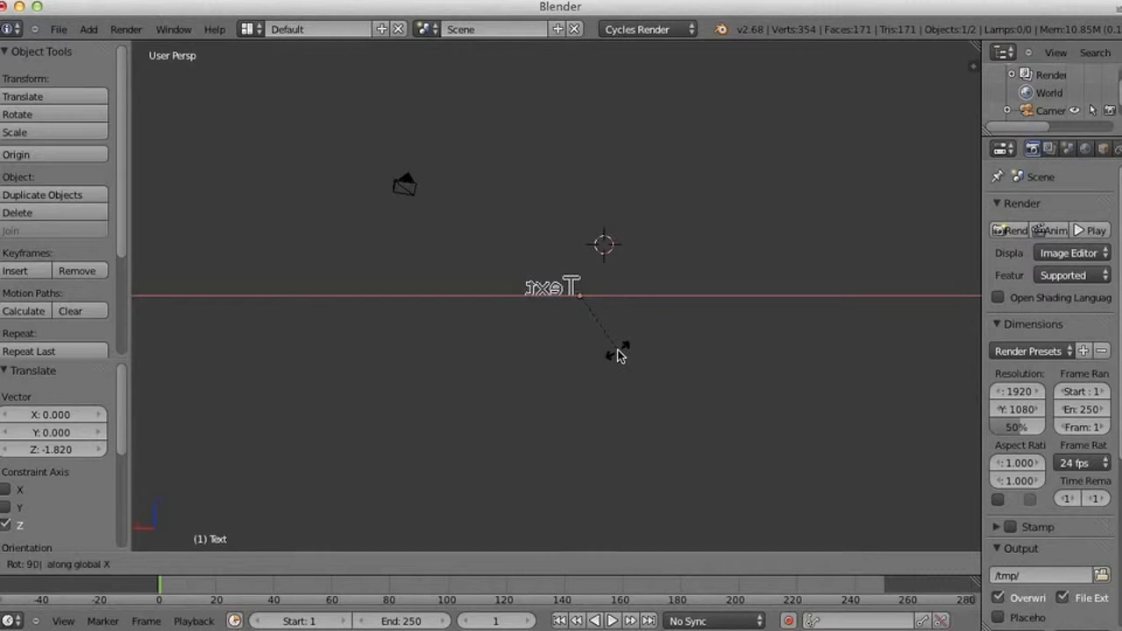
{"action": "key", "text": "Return"}
Step: In the front view, scale the text up about 2.5 times and move it about -2.31 along X to centre it
{"action": "middle_click_drag", "start_coordinate": [617, 356], "coordinate": [934, 357]}
{"action": "left_click", "coordinate": [675, 345]}
{"action": "middle_click_drag", "start_coordinate": [713, 318], "coordinate": [729, 301]}
{"action": "key", "text": "KP_1"}
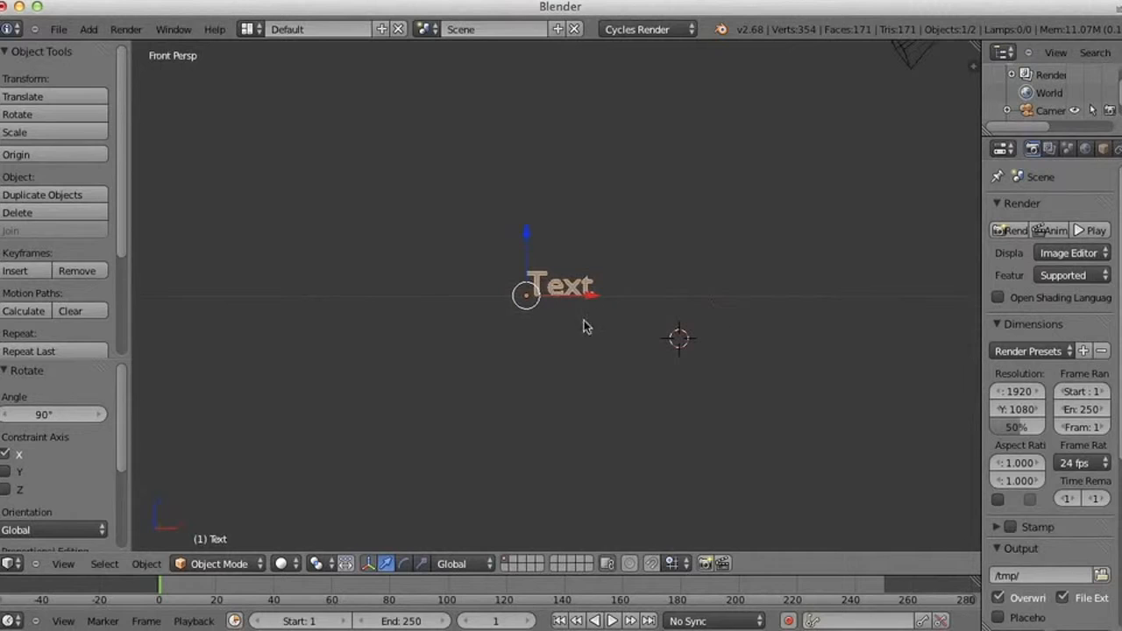
{"action": "key", "text": "s"}
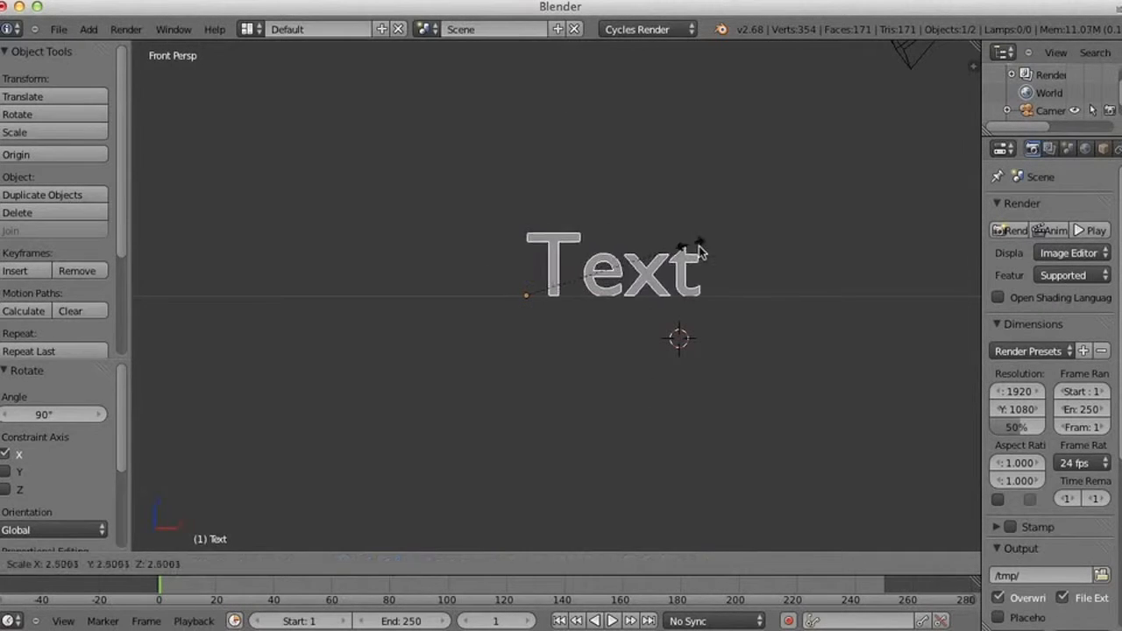
{"action": "left_click", "coordinate": [702, 245]}
{"action": "left_click", "coordinate": [595, 295]}
{"action": "left_click_drag", "start_coordinate": [594, 295], "coordinate": [519, 292]}
Step: Add a plane and centre it beneath the text, raising it about 1.18 along Z to the text's base
{"action": "left_click", "coordinate": [91, 34]}
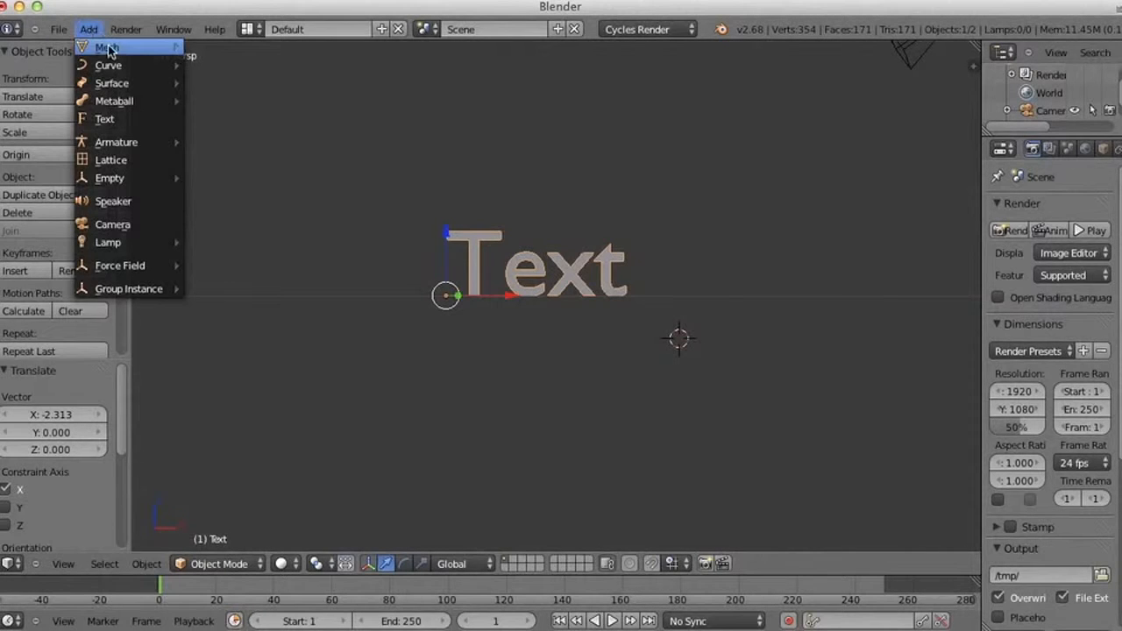
{"action": "mouse_move", "coordinate": [106, 45]}
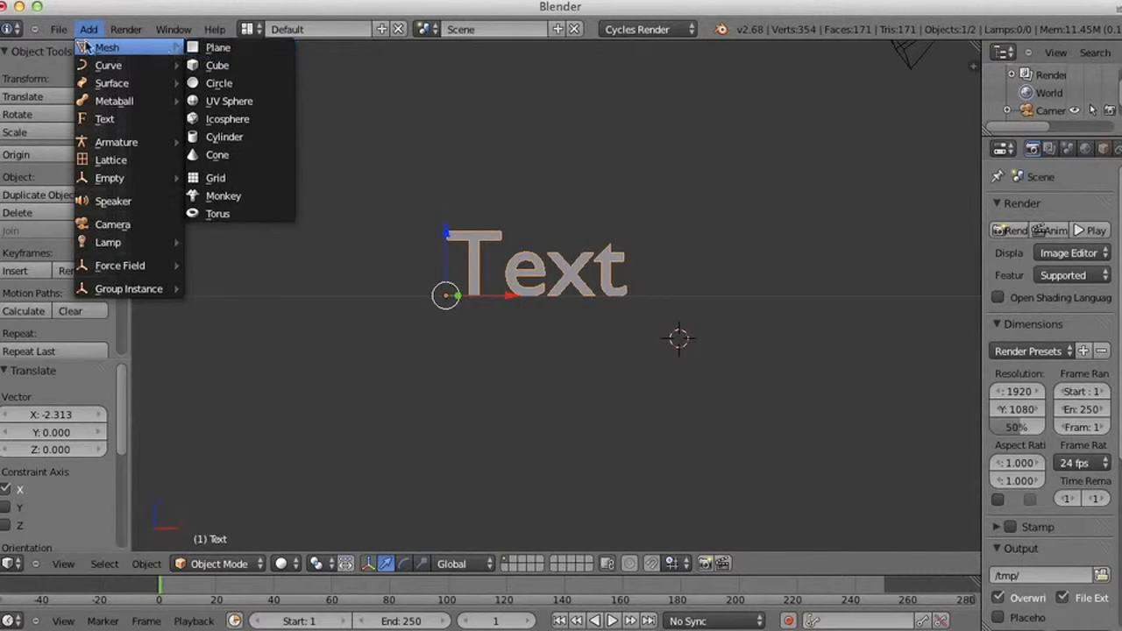
{"action": "left_click", "coordinate": [204, 49]}
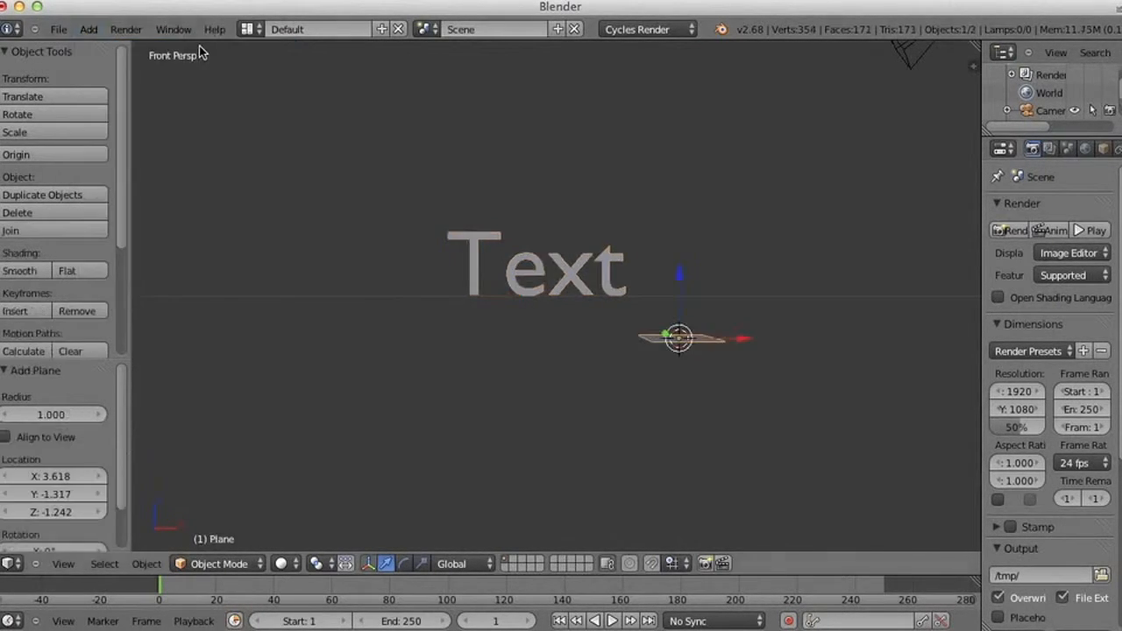
{"action": "left_click_drag", "start_coordinate": [734, 337], "coordinate": [614, 337]}
{"action": "left_click_drag", "start_coordinate": [561, 263], "coordinate": [574, 226]}
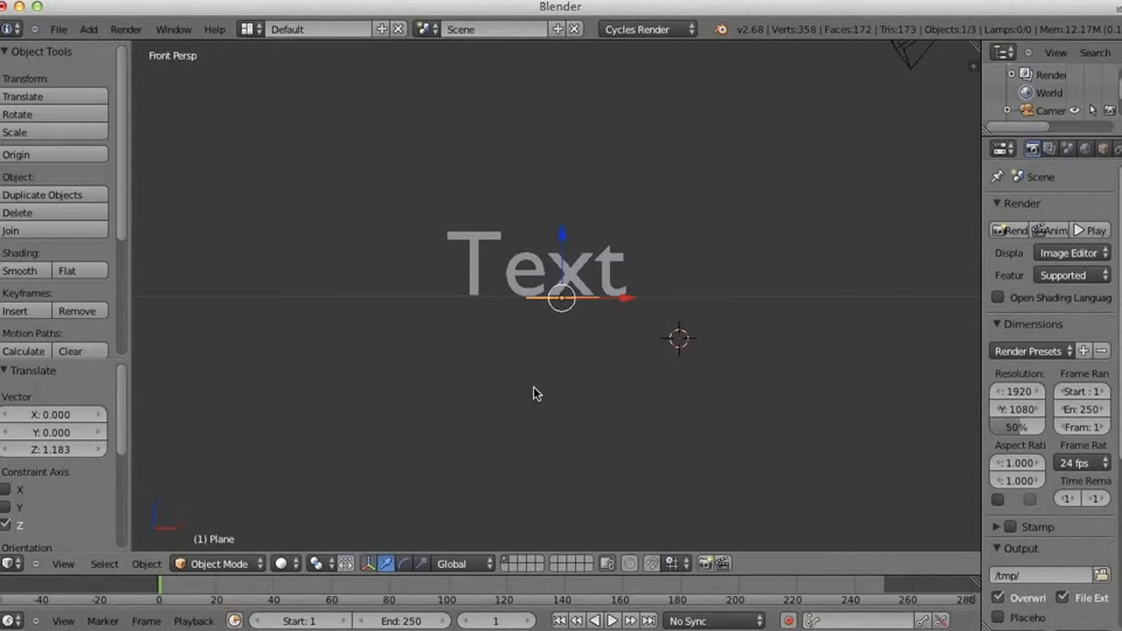
Step: Scale the plane under the text by 100 to make a large floor
{"action": "type", "text": "s1"}
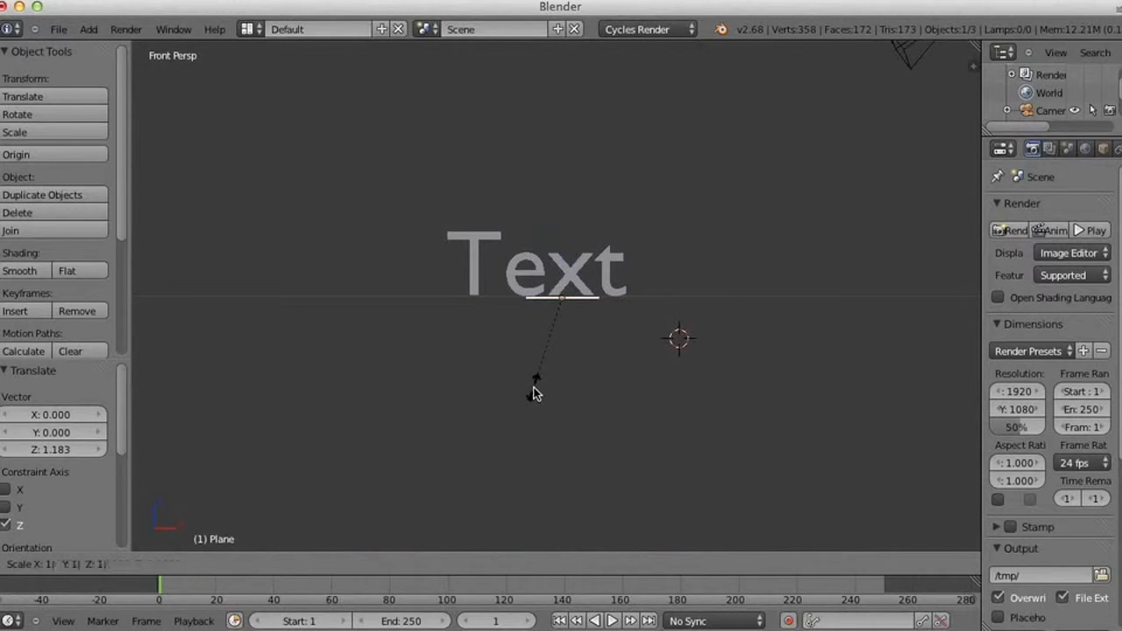
{"action": "type", "text": "0"}
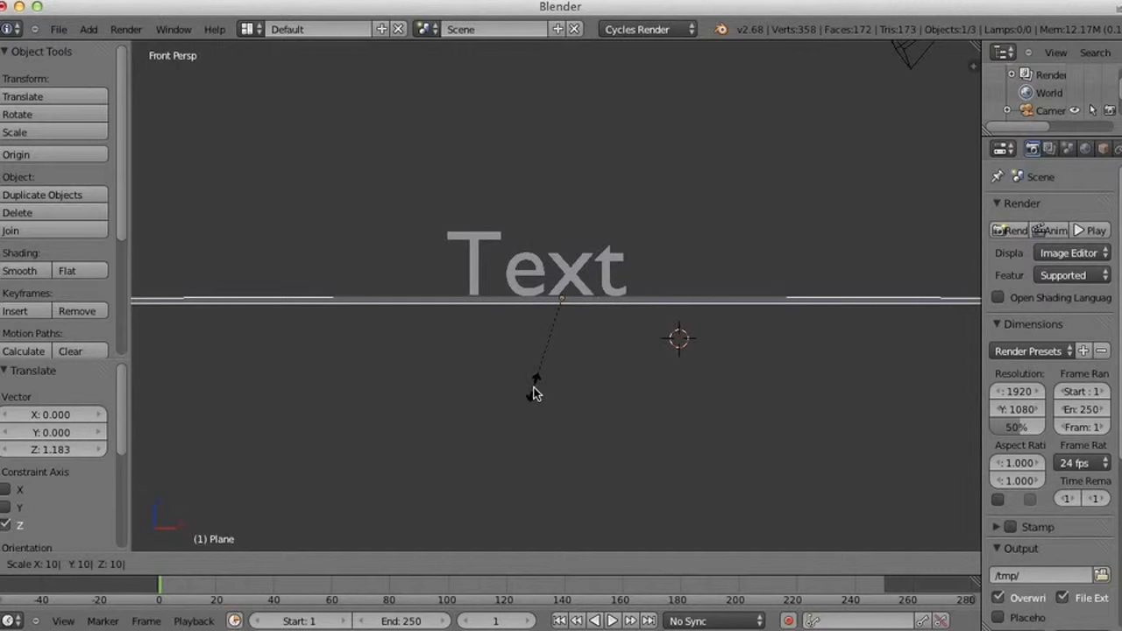
{"action": "type", "text": "0"}
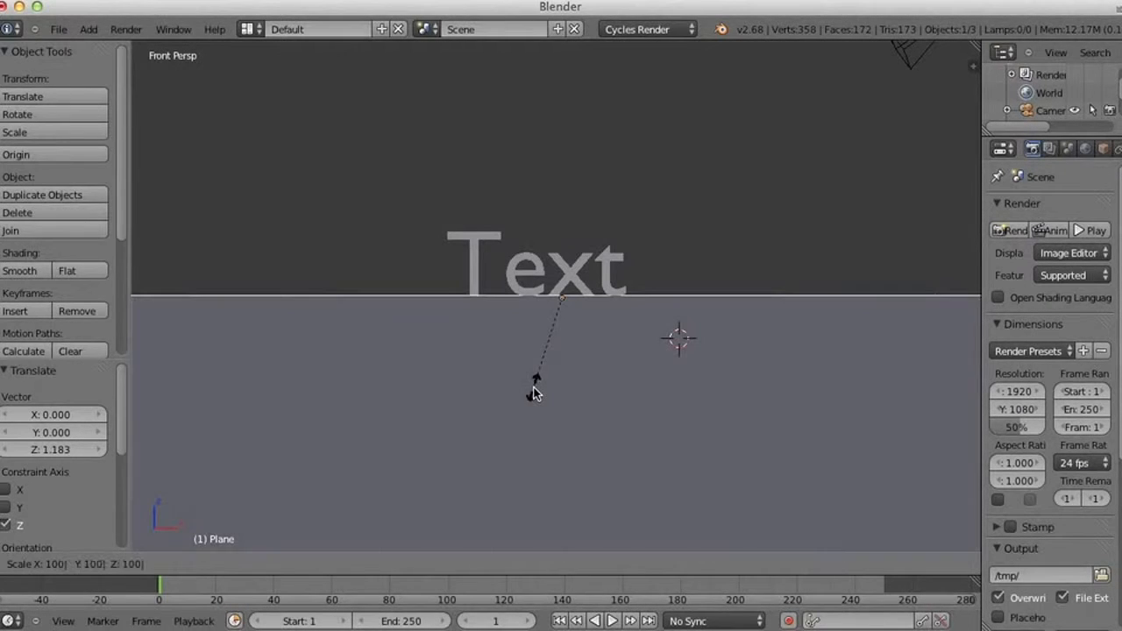
{"action": "key", "text": "Return"}
{"action": "mouse_move", "coordinate": [533, 394]}
{"action": "middle_mouse_down"}
{"action": "mouse_move", "coordinate": [531, 445]}
{"action": "mouse_move", "coordinate": [634, 431]}
{"action": "mouse_move", "coordinate": [711, 394]}
{"action": "mouse_move", "coordinate": [358, 353]}
{"action": "mouse_move", "coordinate": [376, 403]}
{"action": "mouse_move", "coordinate": [618, 379]}
{"action": "mouse_move", "coordinate": [704, 386]}
{"action": "mouse_move", "coordinate": [739, 409]}
{"action": "mouse_move", "coordinate": [589, 425]}
{"action": "mouse_move", "coordinate": [571, 441]}
{"action": "mouse_move", "coordinate": [461, 421]}
{"action": "mouse_move", "coordinate": [451, 406]}
{"action": "mouse_move", "coordinate": [504, 416]}
{"action": "mouse_move", "coordinate": [541, 396]}
{"action": "mouse_move", "coordinate": [541, 409]}
{"action": "middle_mouse_up"}
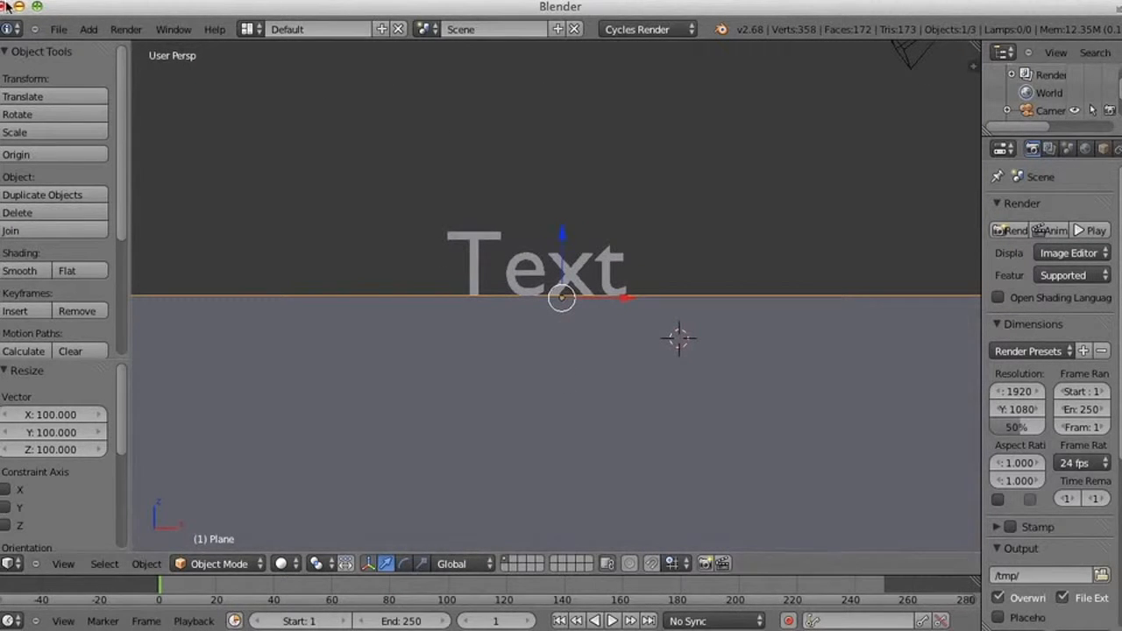
Step: Add a second plane and switch the viewport to orthographic projection
{"action": "left_click", "coordinate": [88, 28]}
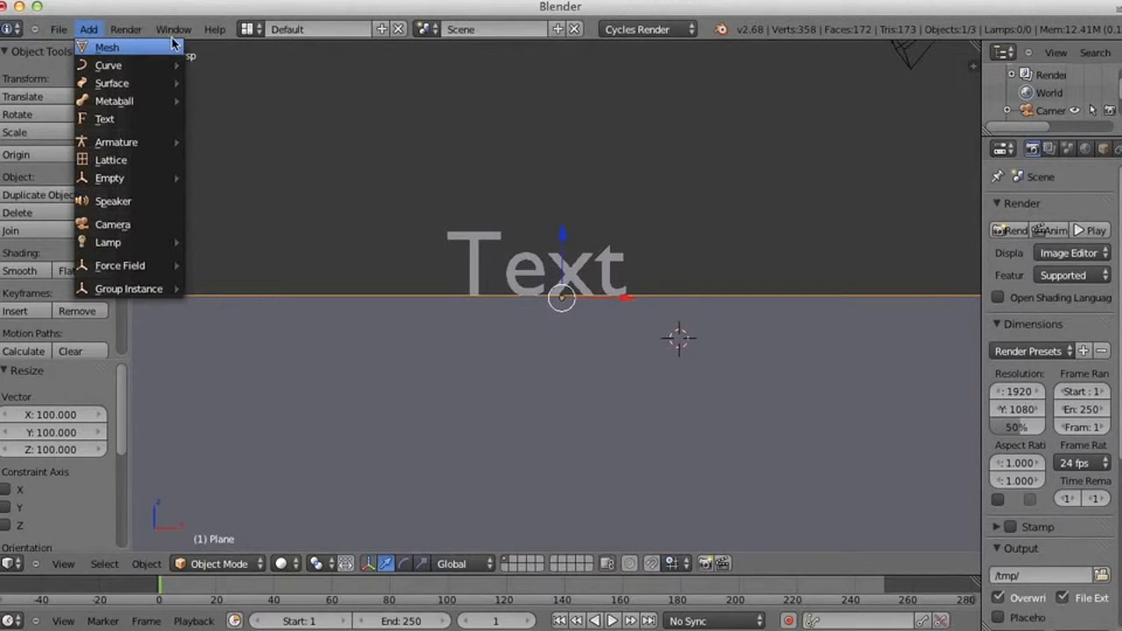
{"action": "mouse_move", "coordinate": [167, 46]}
{"action": "left_click", "coordinate": [211, 48]}
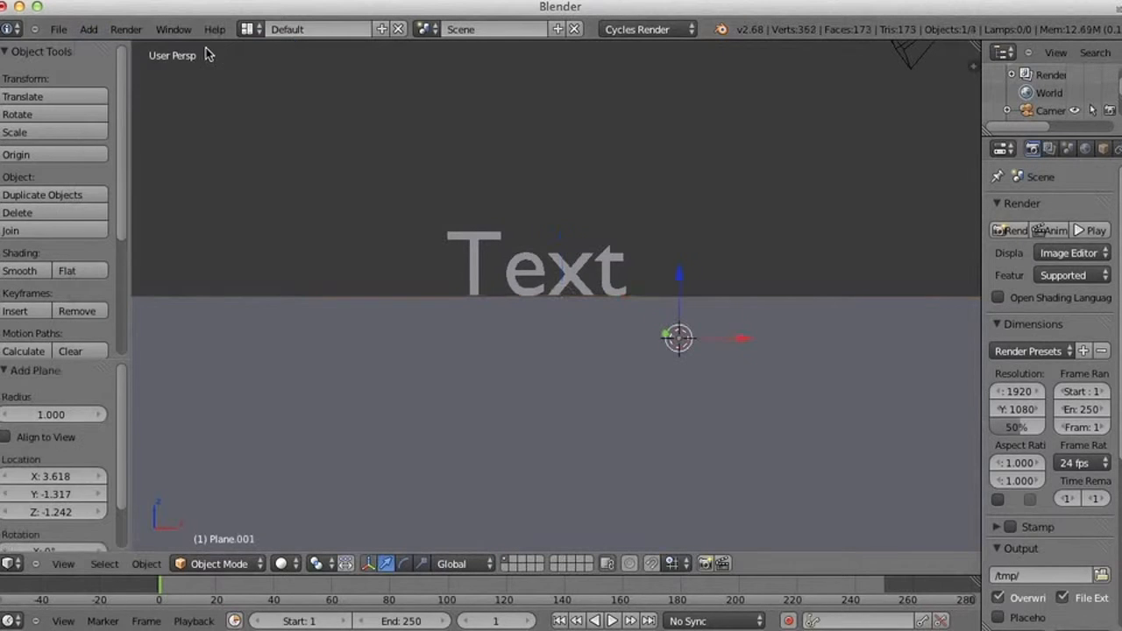
{"action": "mouse_move", "coordinate": [626, 363]}
{"action": "middle_mouse_down"}
{"action": "mouse_move", "coordinate": [637, 426]}
{"action": "mouse_move", "coordinate": [619, 373]}
{"action": "middle_mouse_up"}
{"action": "left_click", "coordinate": [64, 569]}
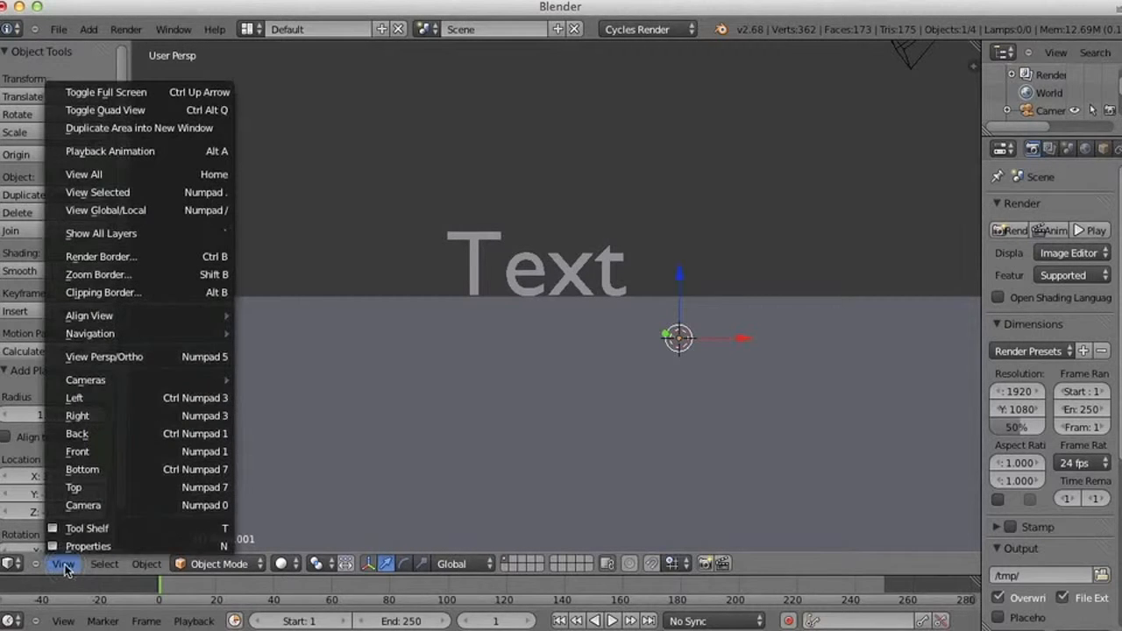
{"action": "left_click", "coordinate": [137, 359]}
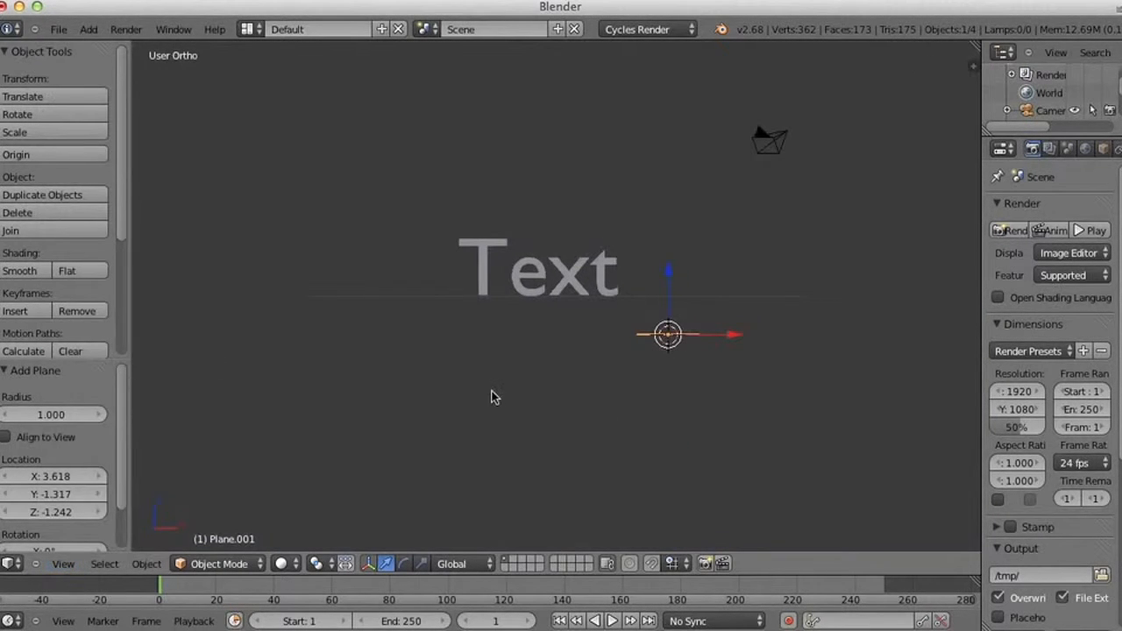
Step: Raise the second plane about 1.24 along Z to floor level and rotate it 90 degrees about the global X axis
{"action": "left_click_drag", "start_coordinate": [668, 282], "coordinate": [677, 243]}
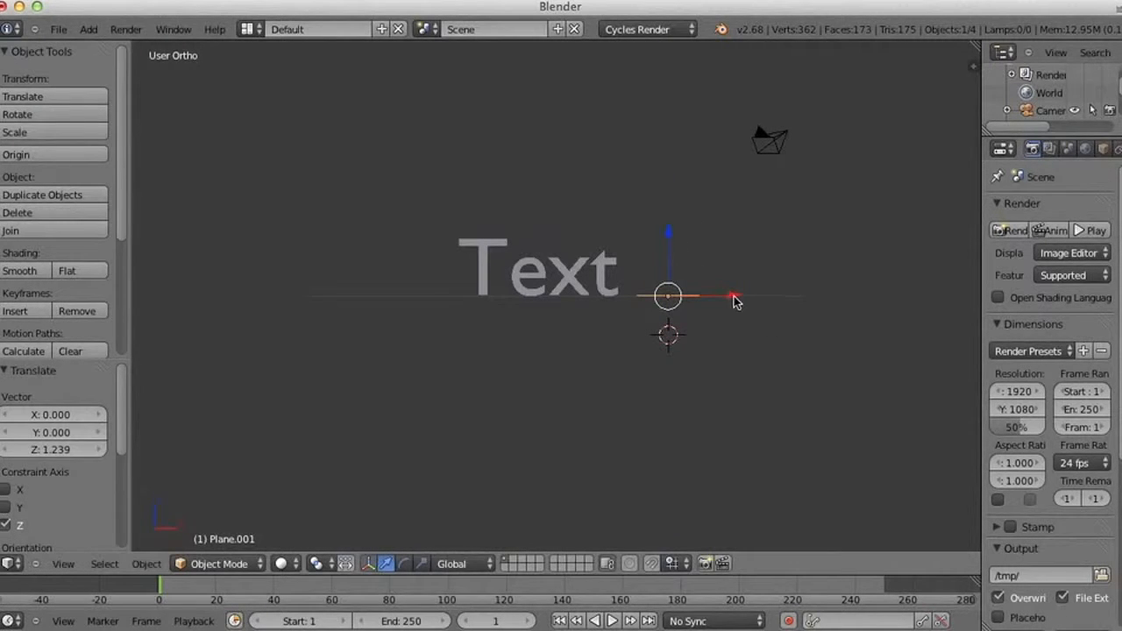
{"action": "key", "text": "r"}
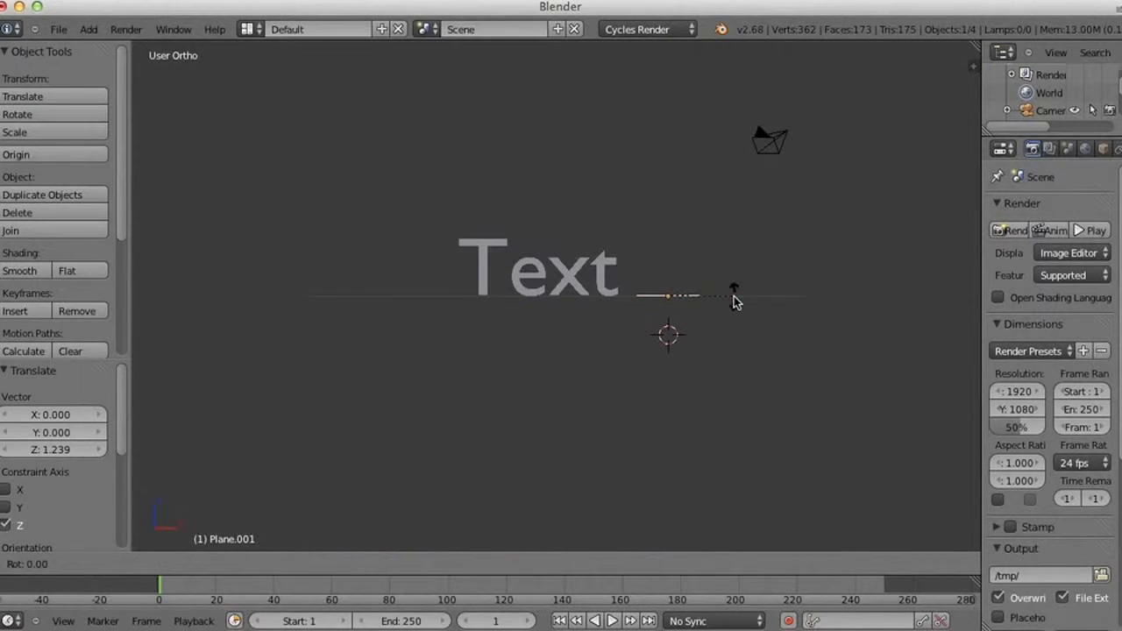
{"action": "key", "text": "x"}
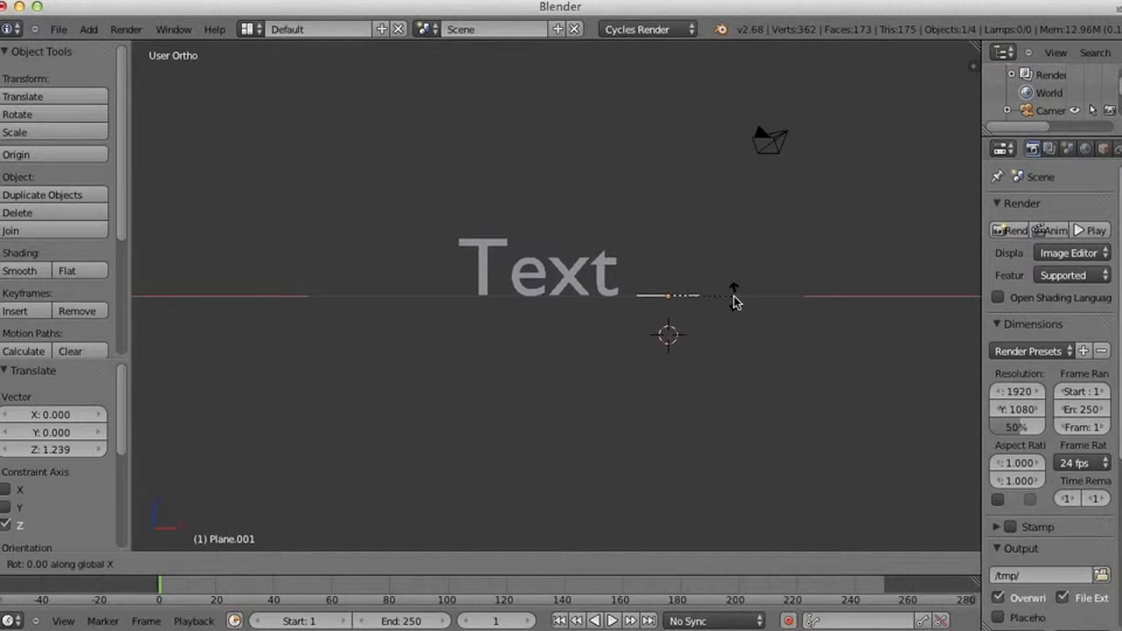
{"action": "type", "text": "90"}
{"action": "key", "text": "Return"}
Step: Move the upright plane about -4.35 along X and about 0.2 along Y
{"action": "left_click_drag", "start_coordinate": [734, 296], "coordinate": [601, 293]}
{"action": "middle_click_drag", "start_coordinate": [601, 292], "coordinate": [416, 311]}
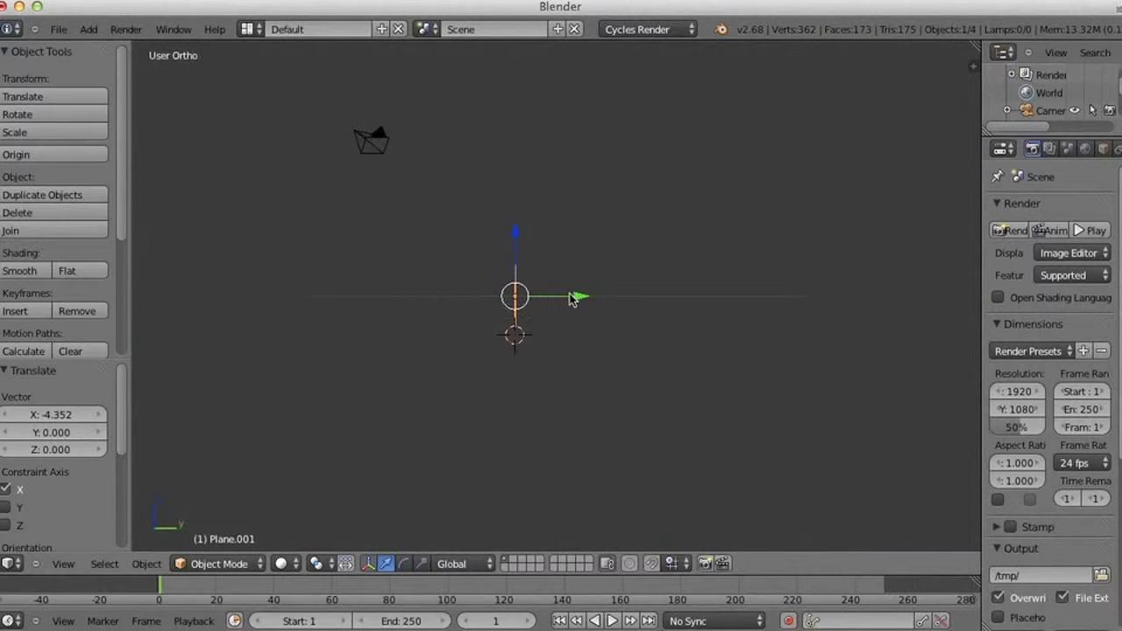
{"action": "left_click_drag", "start_coordinate": [577, 299], "coordinate": [583, 299]}
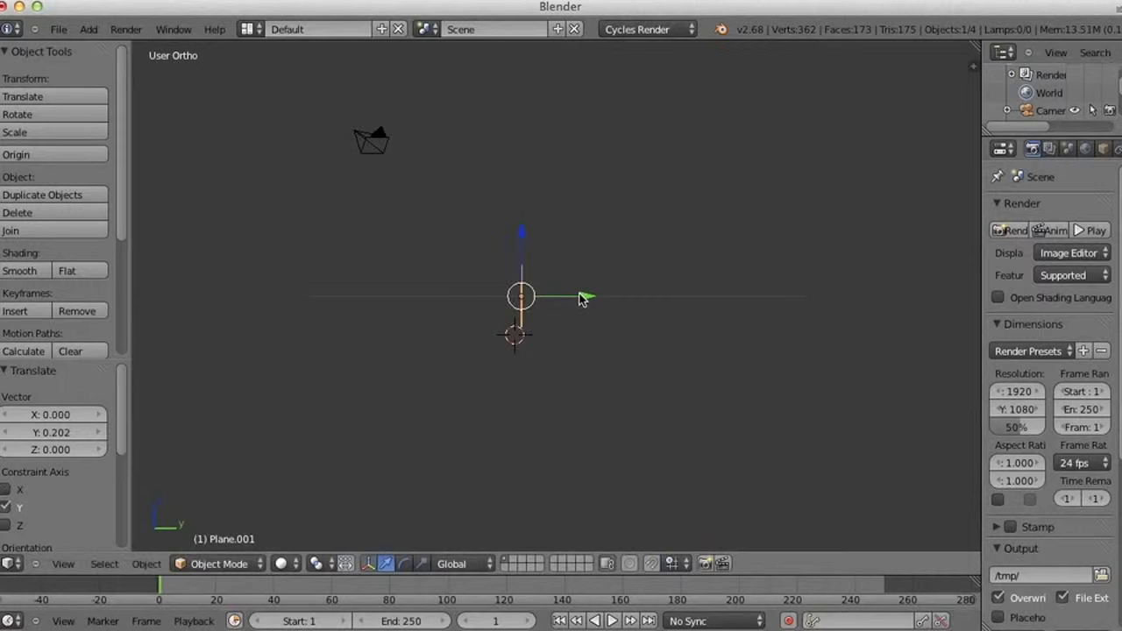
Step: Scale the upright plane by 100 to make a large back wall
{"action": "type", "text": "s100"}
{"action": "key", "text": "Return"}
{"action": "middle_click_drag", "start_coordinate": [587, 334], "coordinate": [618, 350]}
{"action": "scroll", "coordinate": [589, 375], "scroll_direction": "down", "scroll_amount": 5}
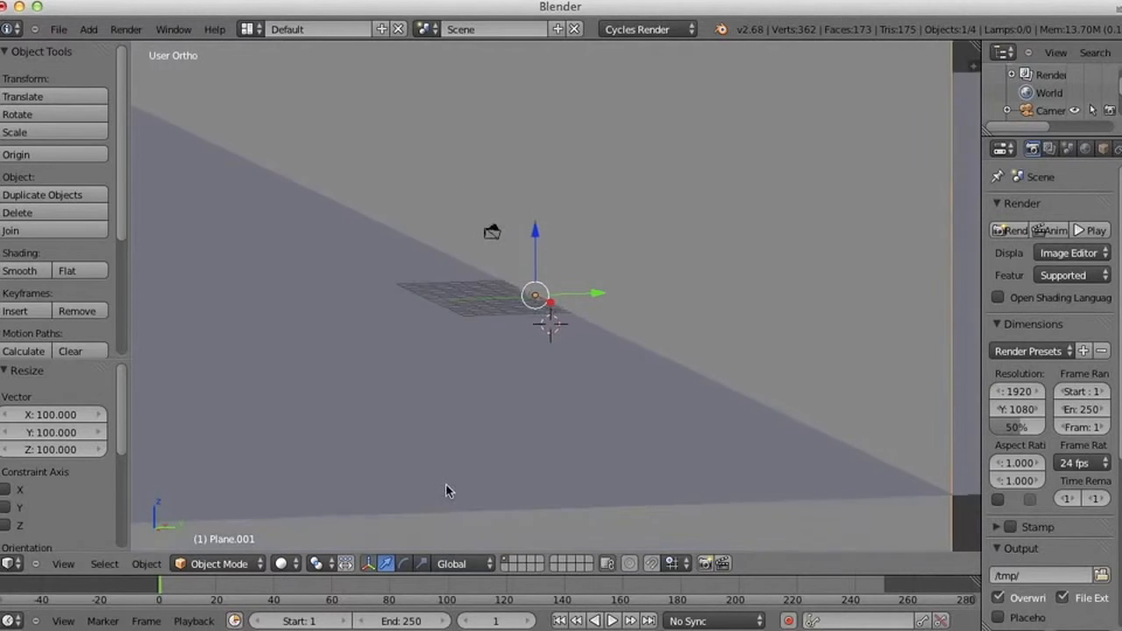
{"action": "scroll", "coordinate": [409, 503], "scroll_direction": "down", "scroll_amount": 1}
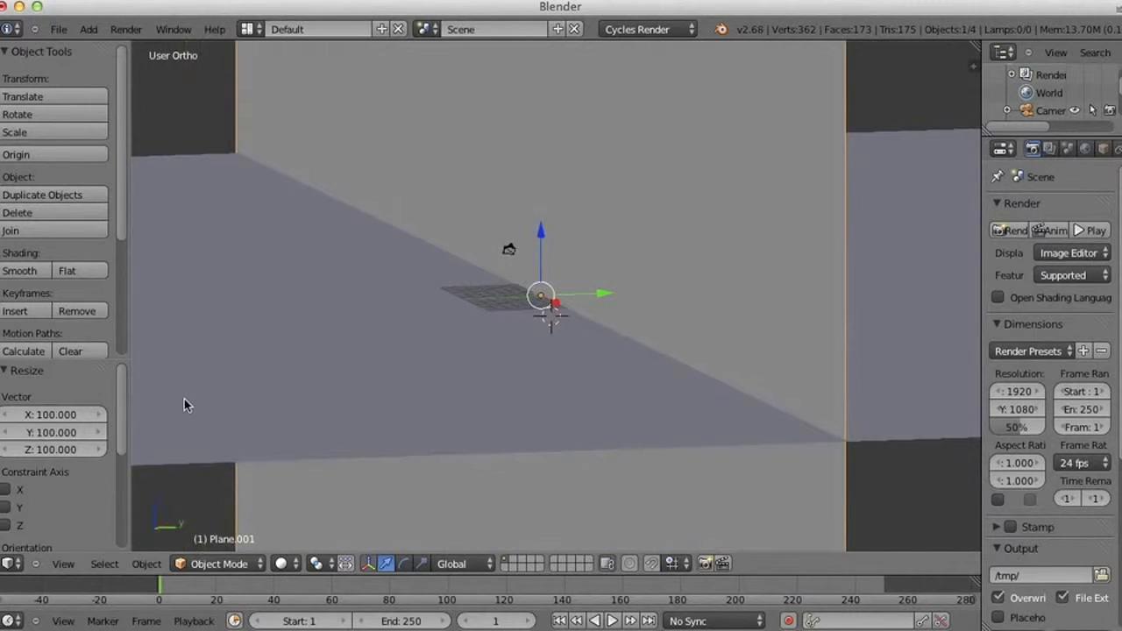
{"action": "middle_click_drag", "start_coordinate": [483, 338], "coordinate": [666, 334]}
{"action": "scroll", "coordinate": [691, 314], "scroll_direction": "up", "scroll_amount": 1}
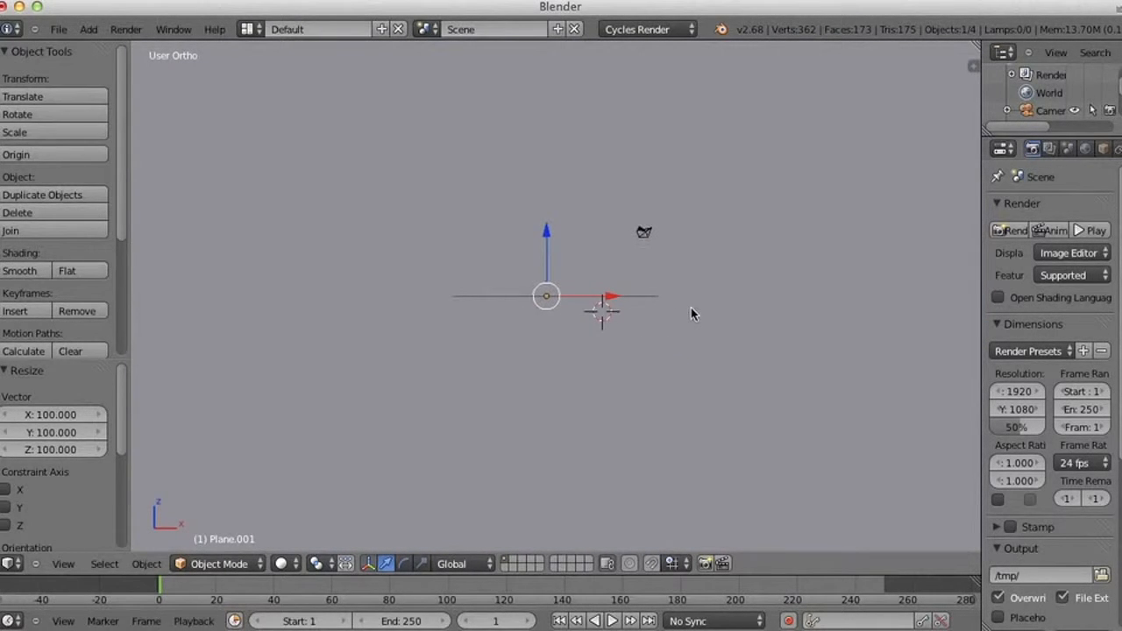
Step: Select the text object, enlarge the properties editor and show the object's font data settings
{"action": "right_click", "coordinate": [546, 289]}
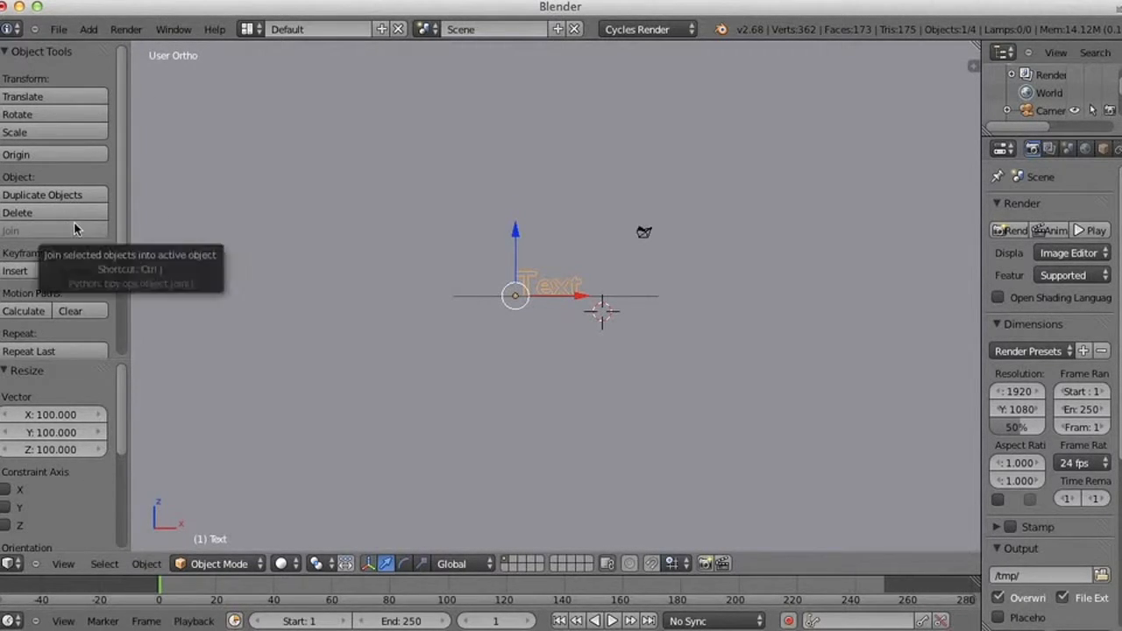
{"action": "left_click_drag", "start_coordinate": [125, 289], "coordinate": [68, 254]}
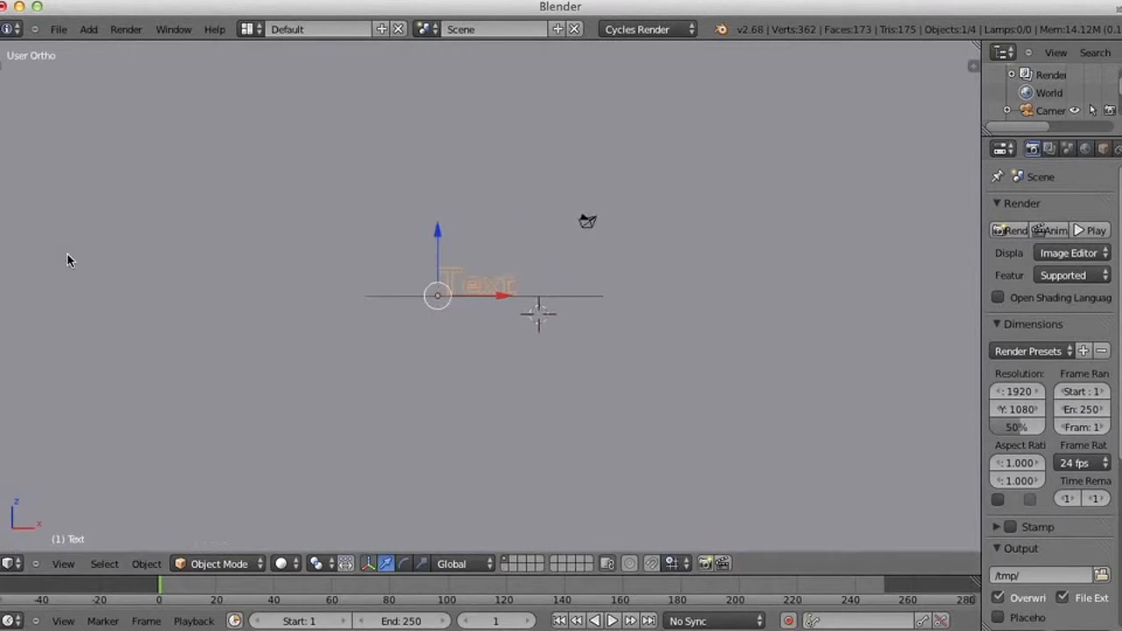
{"action": "left_click", "coordinate": [982, 249]}
{"action": "left_click_drag", "start_coordinate": [982, 248], "coordinate": [847, 247]}
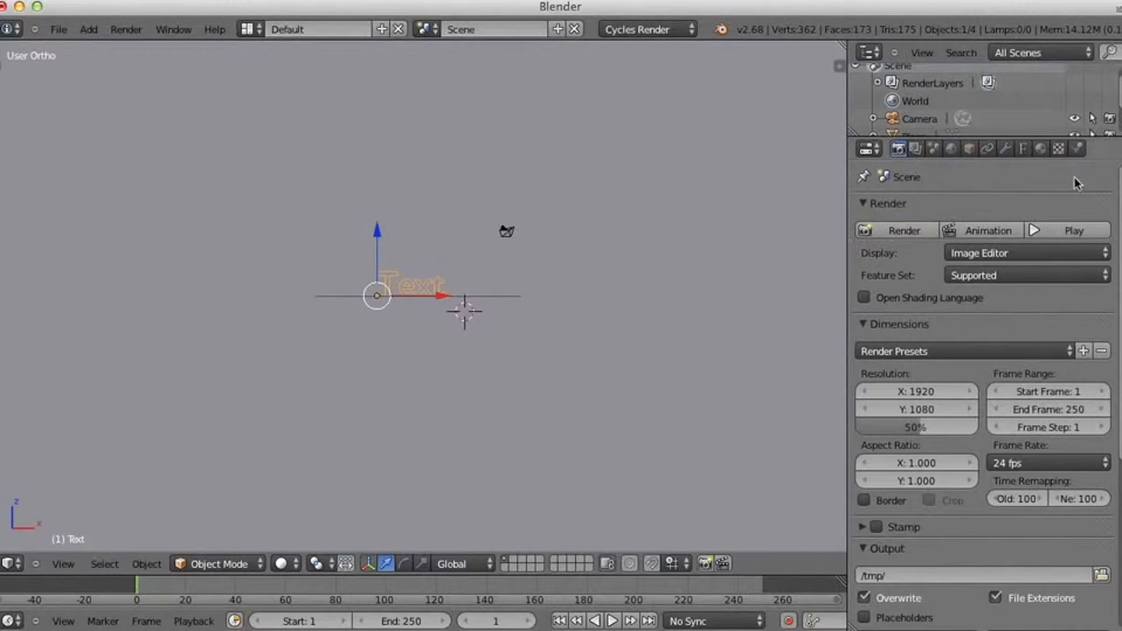
{"action": "left_click", "coordinate": [1026, 151]}
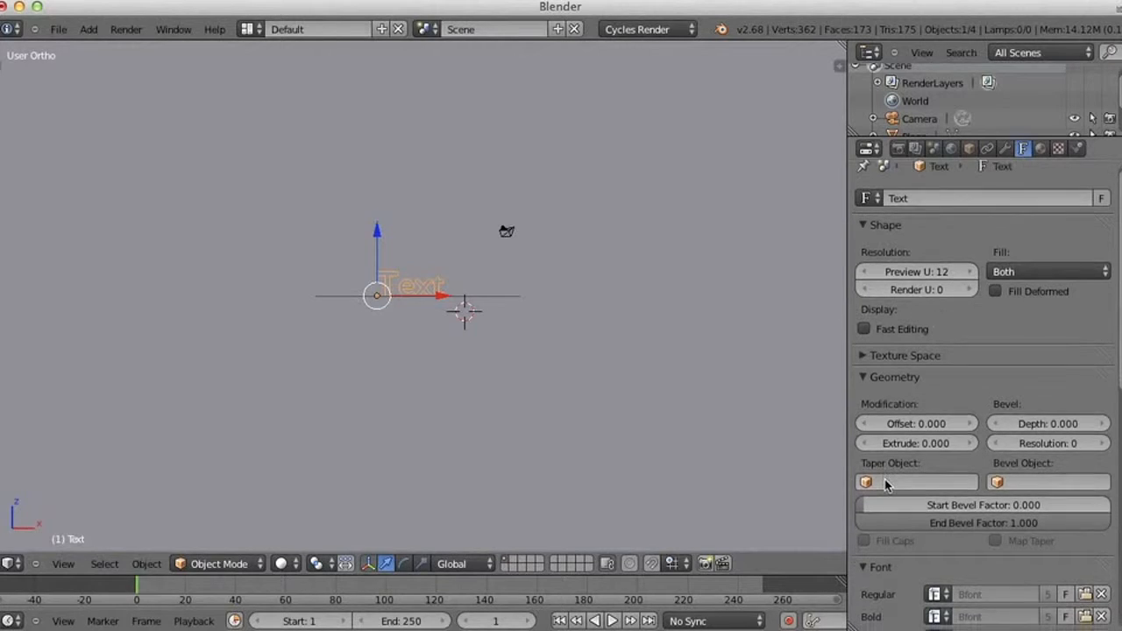
Step: Set the text's extrusion depth to 6.240
{"action": "scroll", "coordinate": [886, 484], "scroll_direction": "down", "scroll_amount": 2}
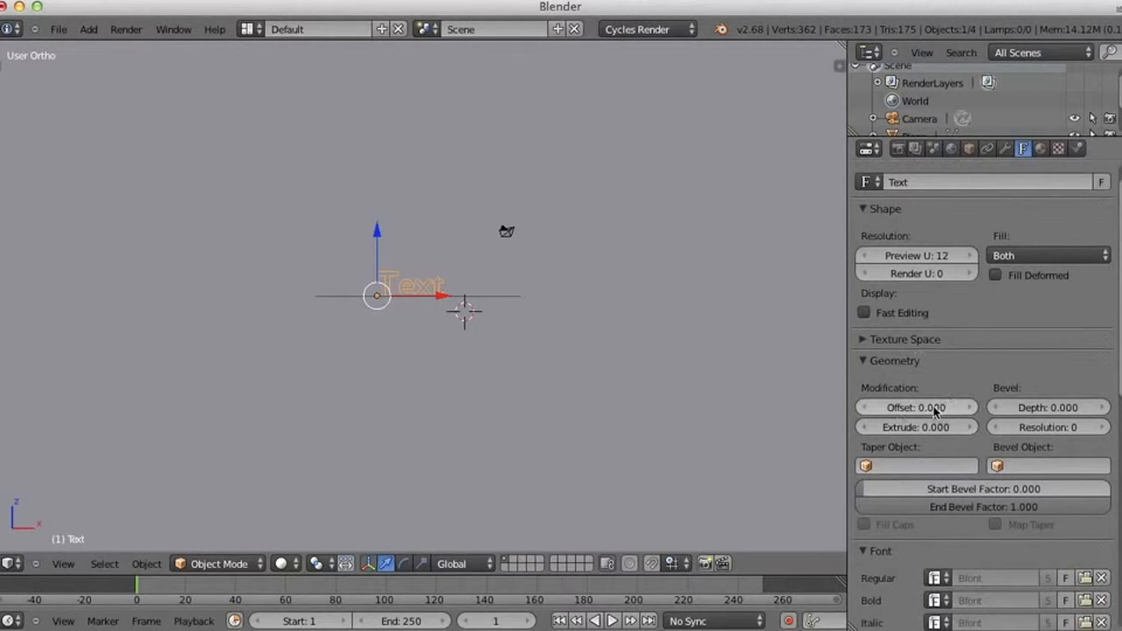
{"action": "left_click", "coordinate": [877, 432]}
{"action": "left_click_drag", "start_coordinate": [920, 431], "coordinate": [293, 379]}
{"action": "left_click", "coordinate": [952, 434]}
{"action": "left_click", "coordinate": [943, 434]}
{"action": "scroll", "coordinate": [306, 372], "scroll_direction": "down", "scroll_amount": 10}
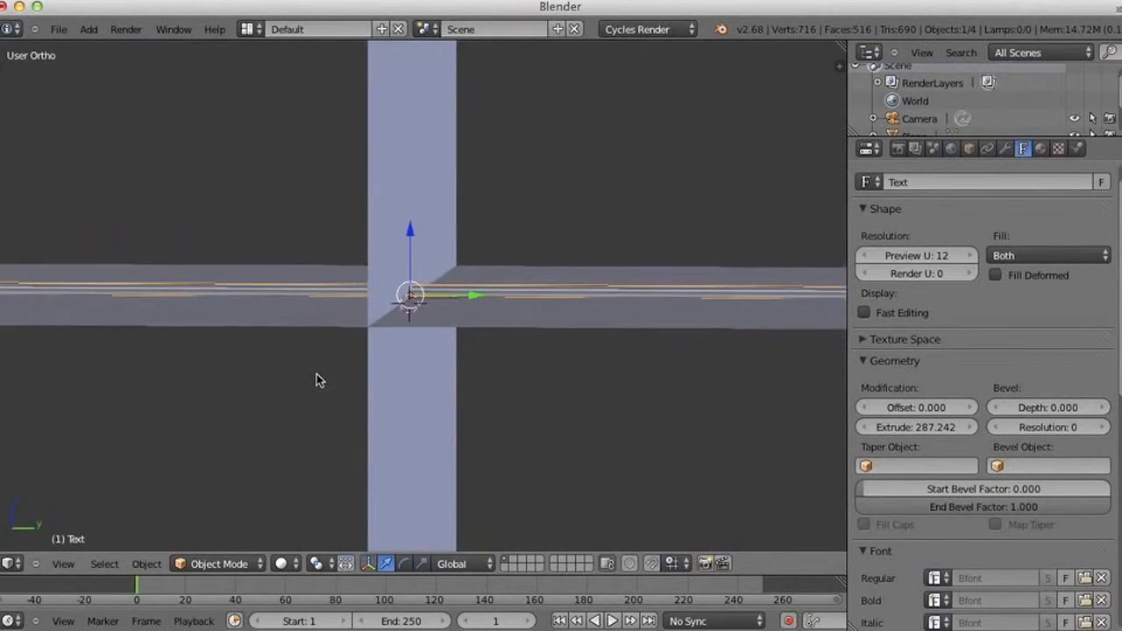
{"action": "left_click_drag", "start_coordinate": [935, 424], "coordinate": [794, 420]}
Step: Move the extruded text a short distance in the positive Y direction over the floor plane
{"action": "middle_click_drag", "start_coordinate": [364, 343], "coordinate": [483, 345]}
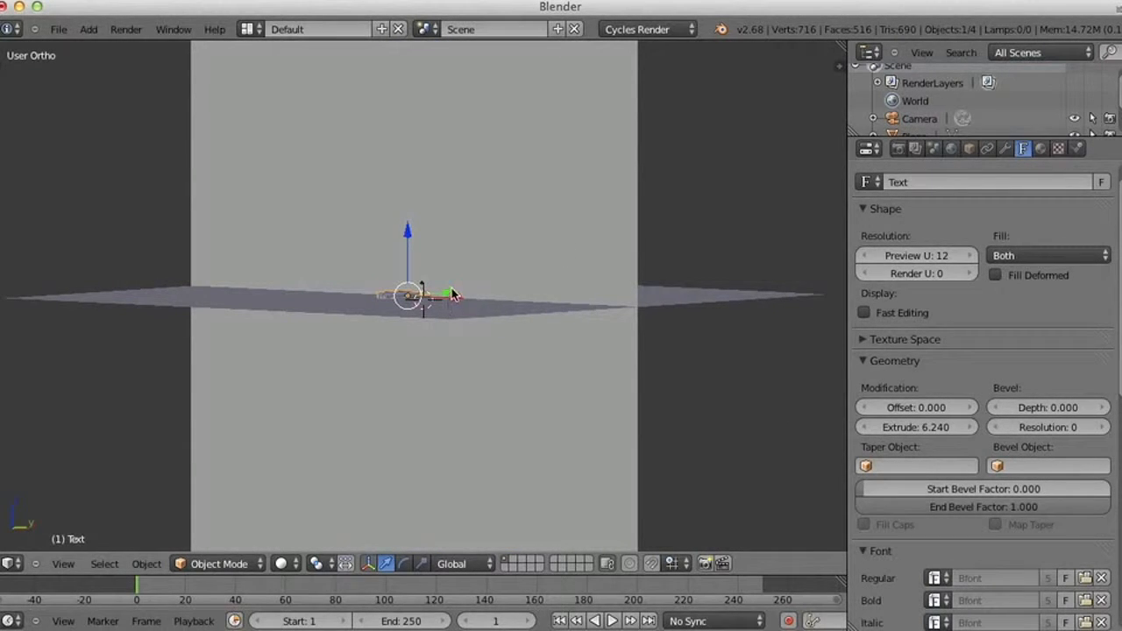
{"action": "middle_click_drag", "start_coordinate": [474, 321], "coordinate": [372, 352]}
{"action": "left_click_drag", "start_coordinate": [477, 295], "coordinate": [519, 295]}
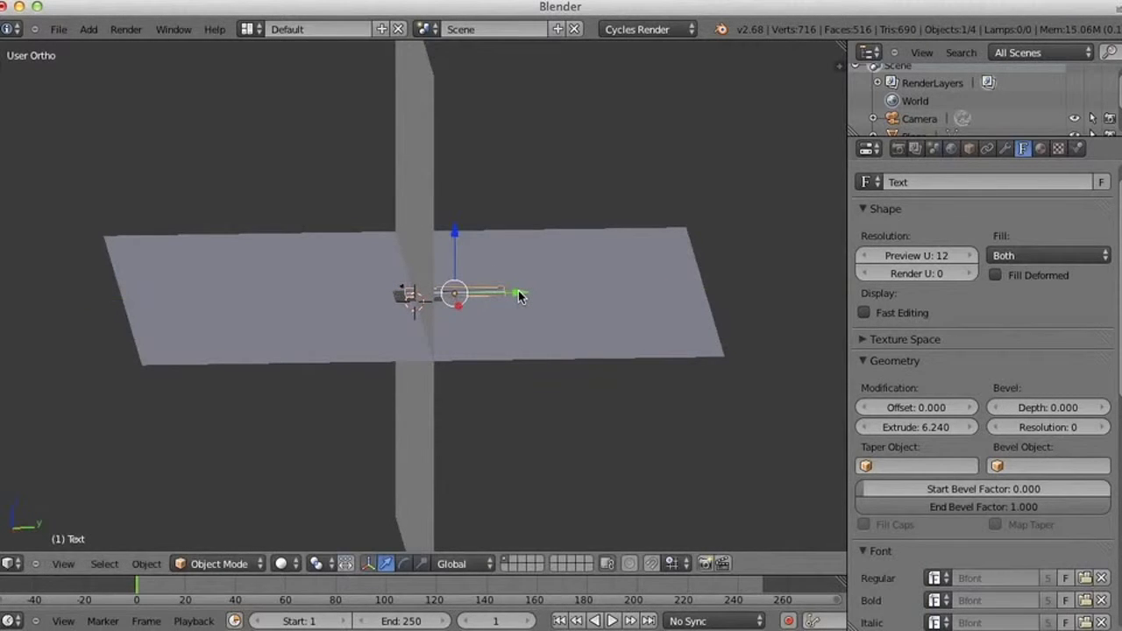
{"action": "scroll", "coordinate": [518, 293], "scroll_direction": "up", "scroll_amount": 4}
{"action": "middle_click_drag", "start_coordinate": [558, 333], "coordinate": [833, 237]}
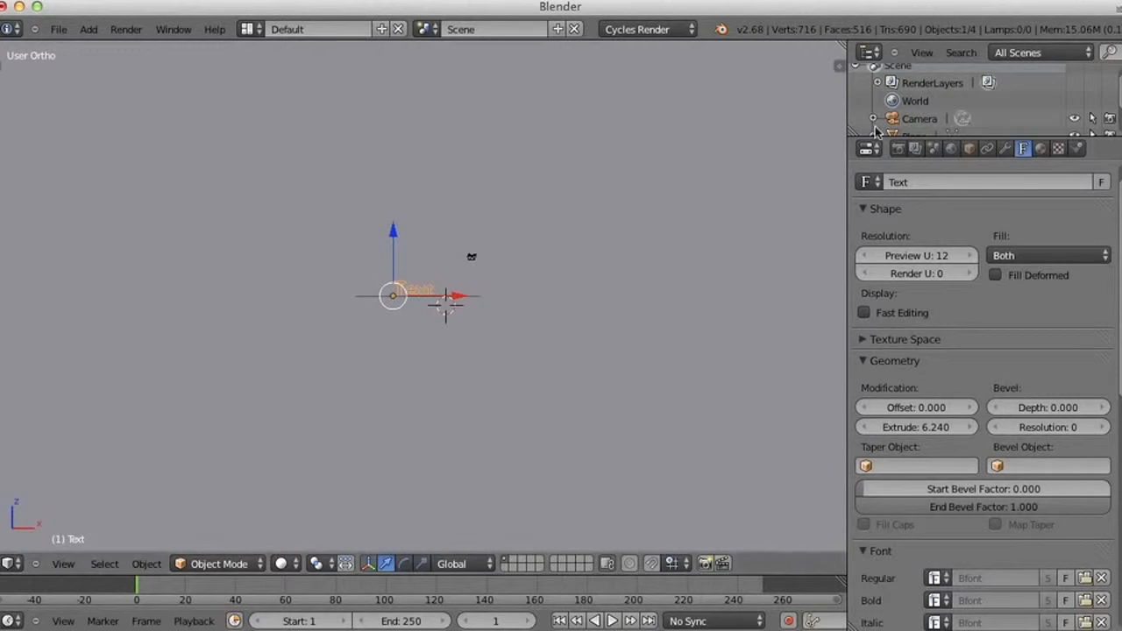
{"action": "scroll", "coordinate": [718, 206], "scroll_direction": "up", "scroll_amount": 12}
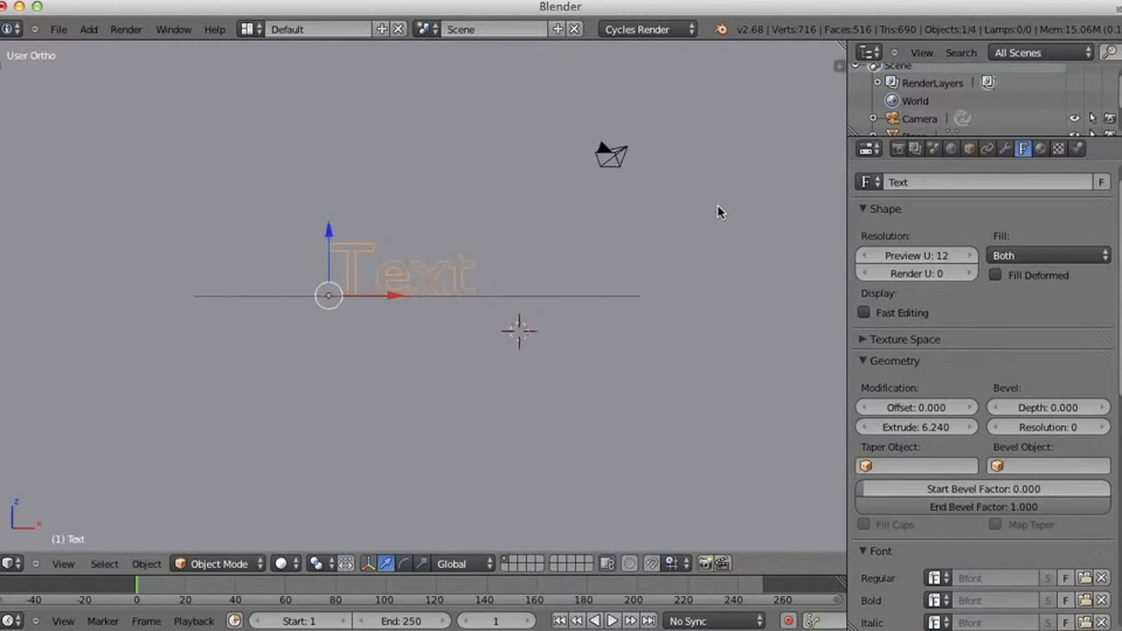
Step: Check which fonts are already loaded for the text's regular style
{"action": "middle_click_drag", "start_coordinate": [525, 313], "coordinate": [582, 352], "text": "shift"}
{"action": "scroll", "coordinate": [583, 352], "scroll_direction": "down", "scroll_amount": 2}
{"action": "scroll", "coordinate": [1117, 318], "scroll_direction": "down", "scroll_amount": 5}
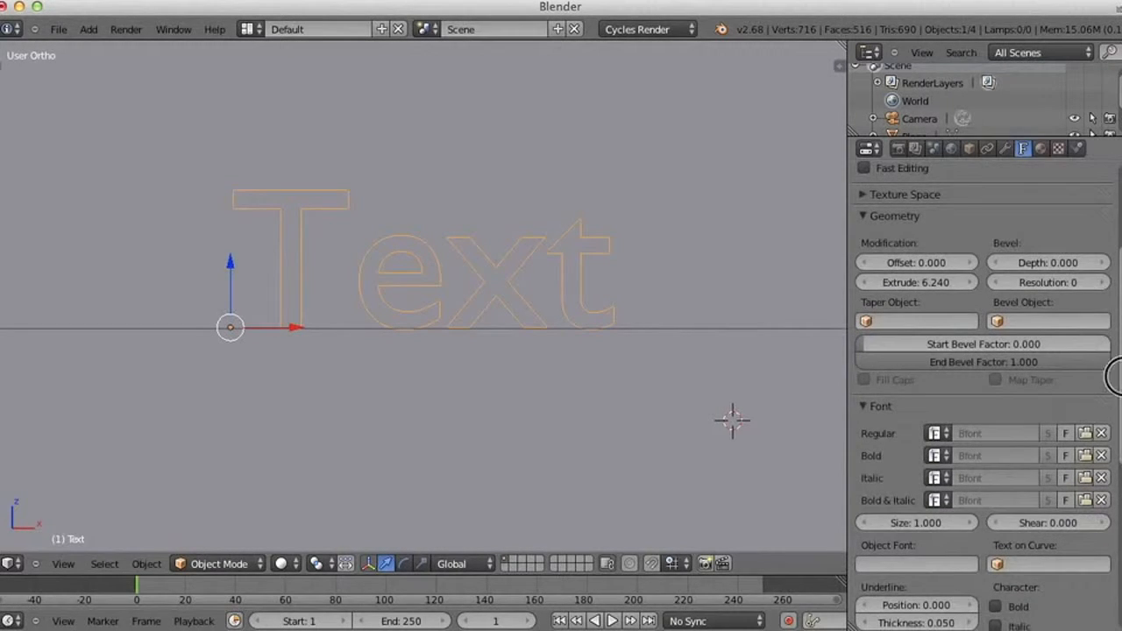
{"action": "scroll", "coordinate": [1112, 386], "scroll_direction": "down", "scroll_amount": 2}
{"action": "left_click", "coordinate": [931, 390]}
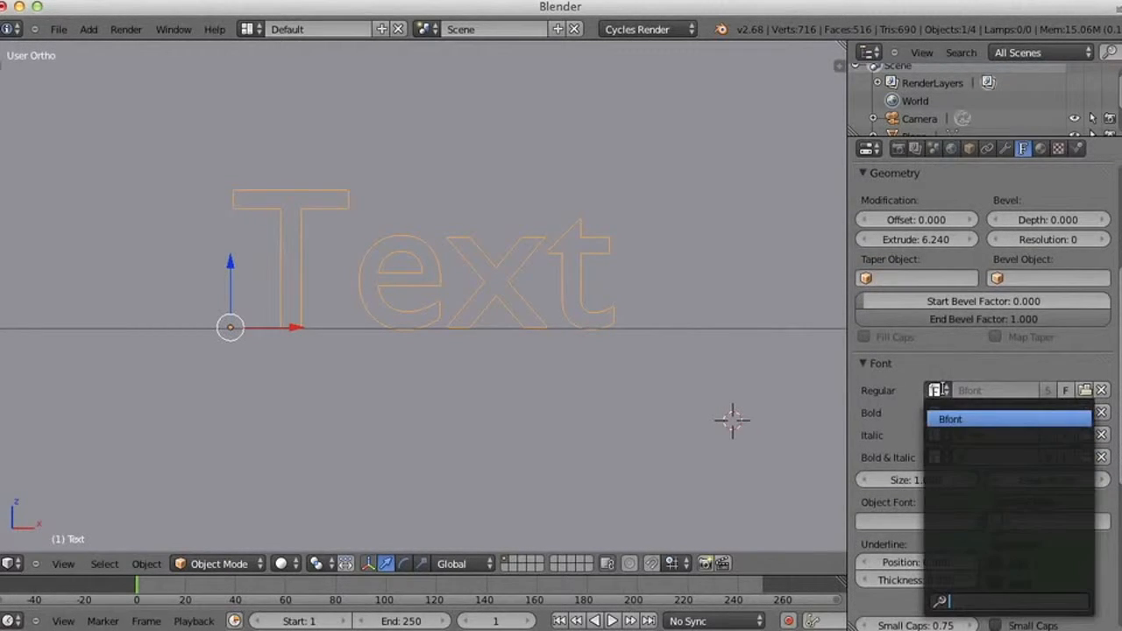
{"action": "left_click", "coordinate": [902, 425]}
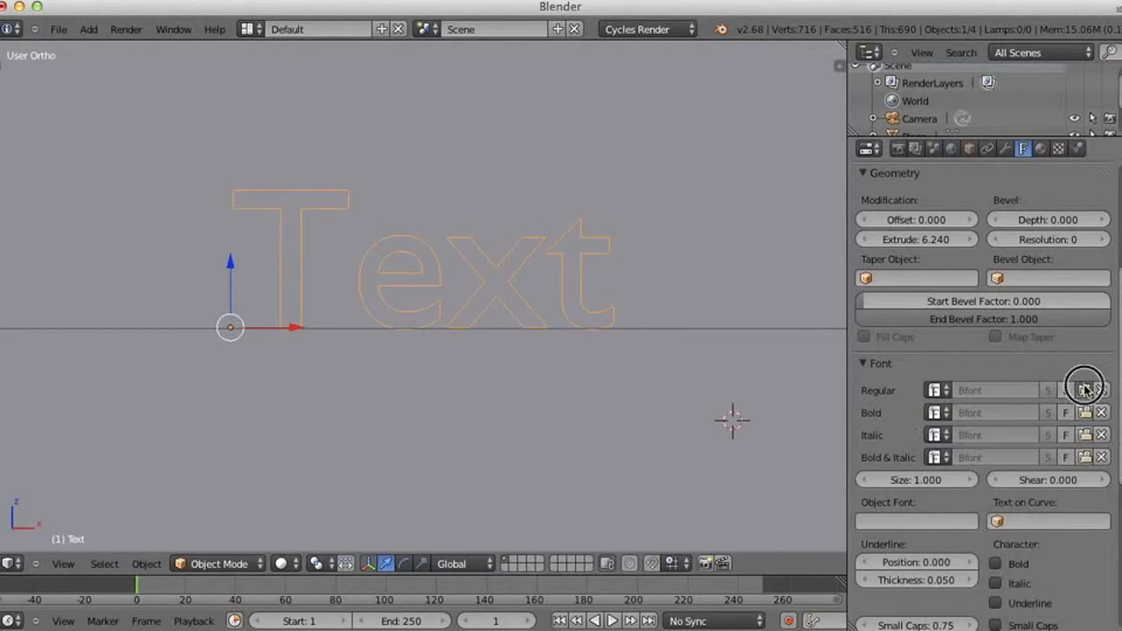
Step: Browse for a regular font file and put Federation_Starfleet_Hull_23rd.ttf from Downloads onto the Desktop
{"action": "left_click", "coordinate": [1086, 391]}
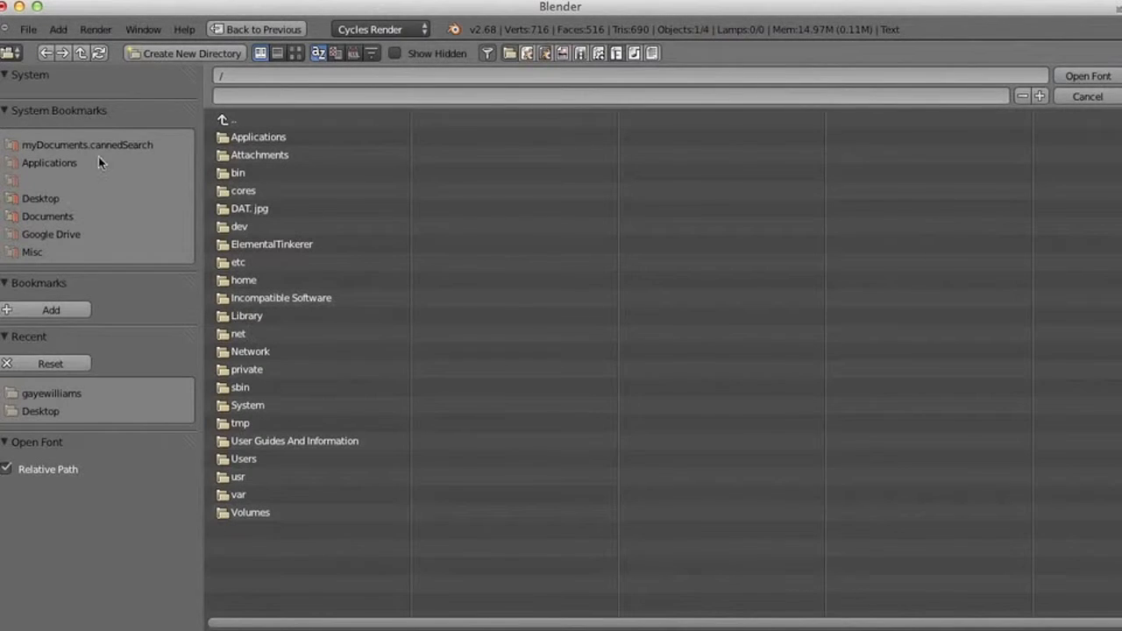
{"action": "left_click", "coordinate": [69, 200]}
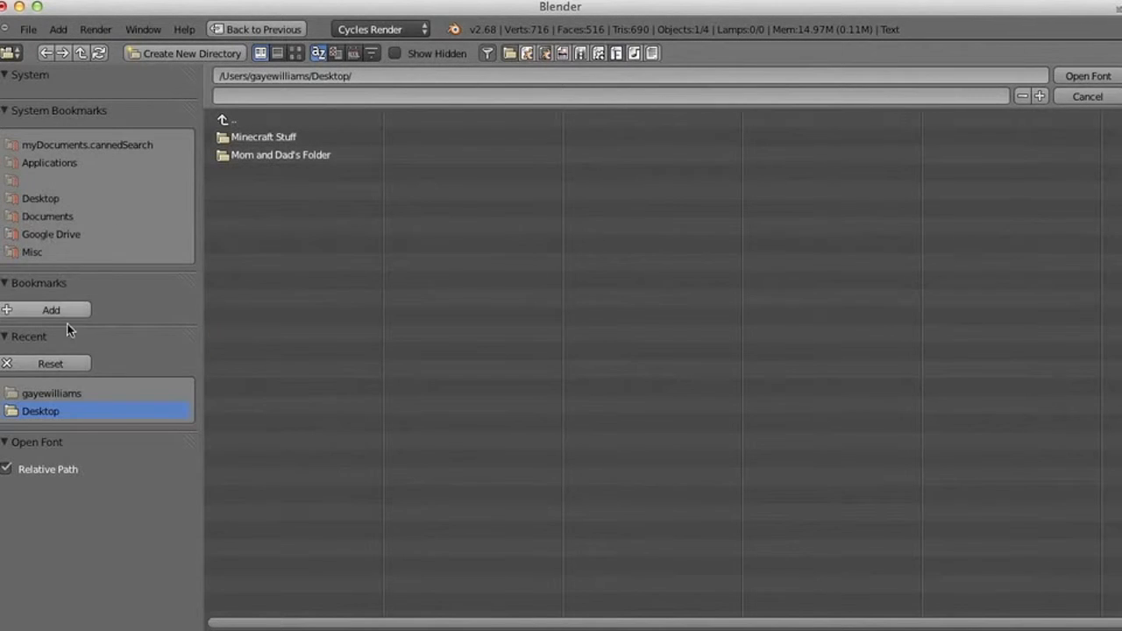
{"action": "left_click", "coordinate": [52, 216]}
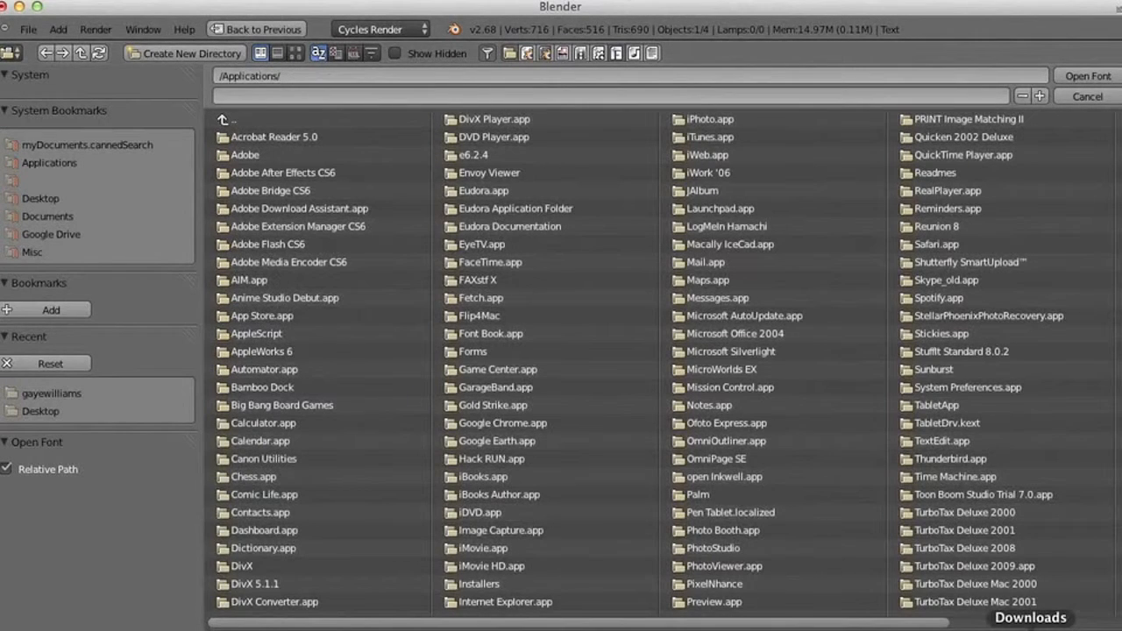
{"action": "left_click", "coordinate": [1020, 624]}
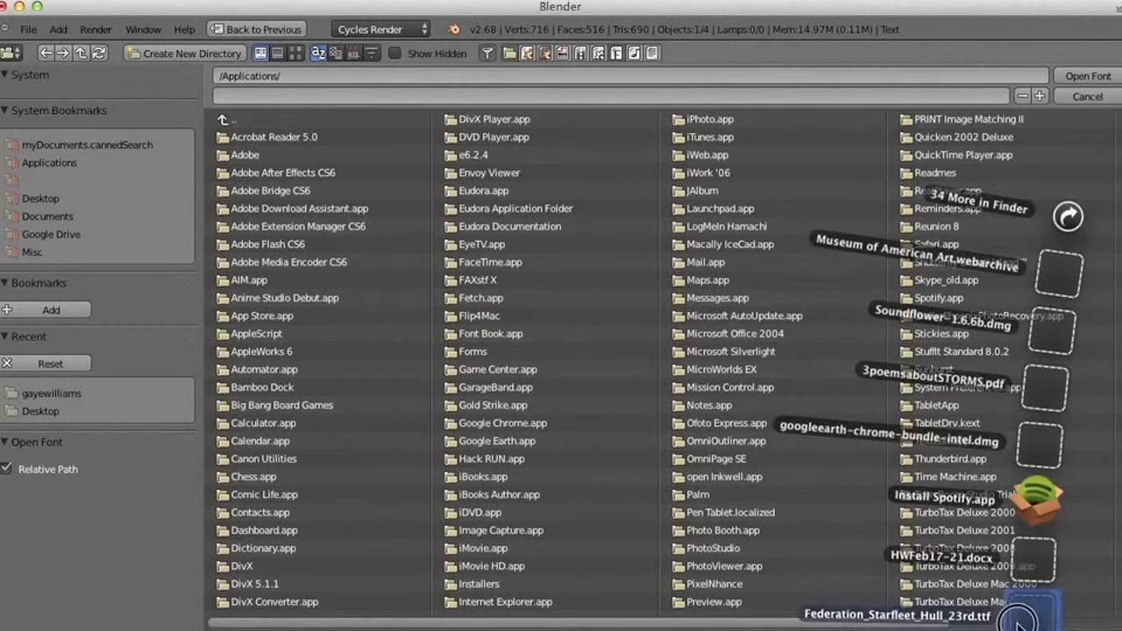
{"action": "left_click", "coordinate": [1020, 624]}
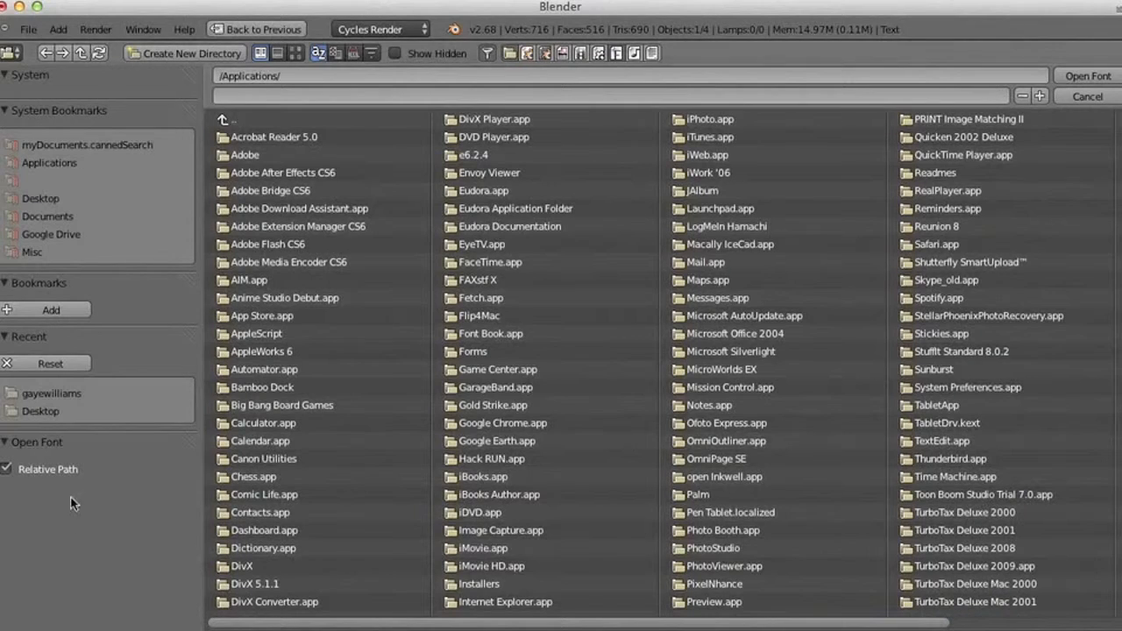
Step: Load Federation_Starfleet_Hull_23rd.ttf from the Desktop as the text's regular font
{"action": "left_click", "coordinate": [66, 215]}
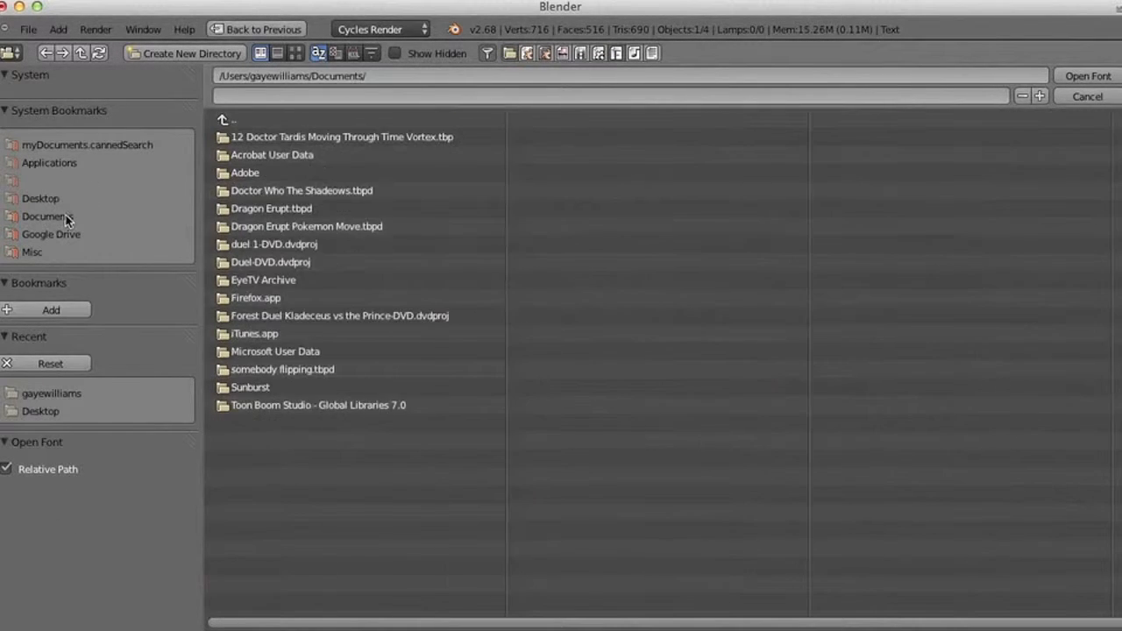
{"action": "left_click", "coordinate": [62, 198]}
{"action": "left_click", "coordinate": [374, 174]}
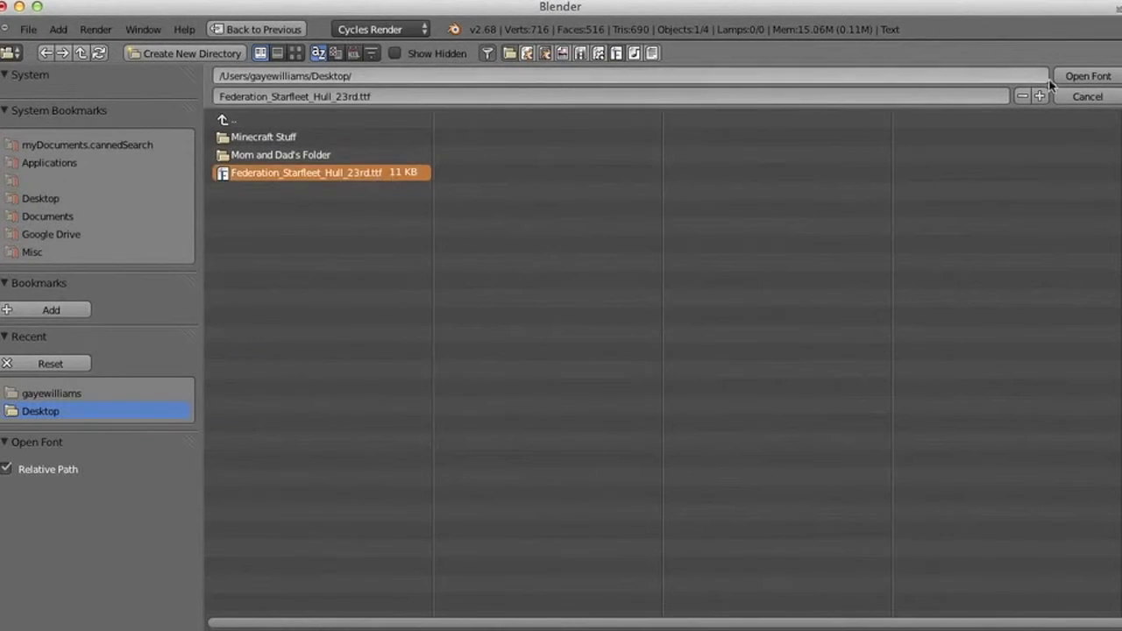
{"action": "left_click", "coordinate": [1087, 76]}
Step: Shift the text in the negative X direction to centre it across the floor plane
{"action": "left_click_drag", "start_coordinate": [298, 329], "coordinate": [238, 327]}
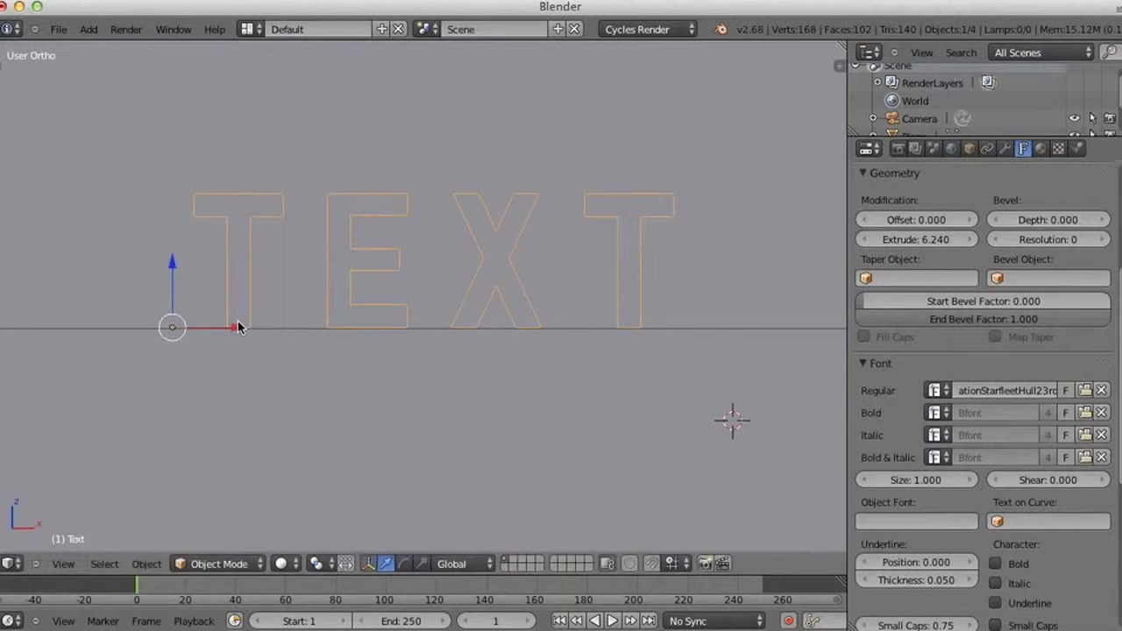
{"action": "scroll", "coordinate": [238, 327], "scroll_direction": "down", "scroll_amount": 3}
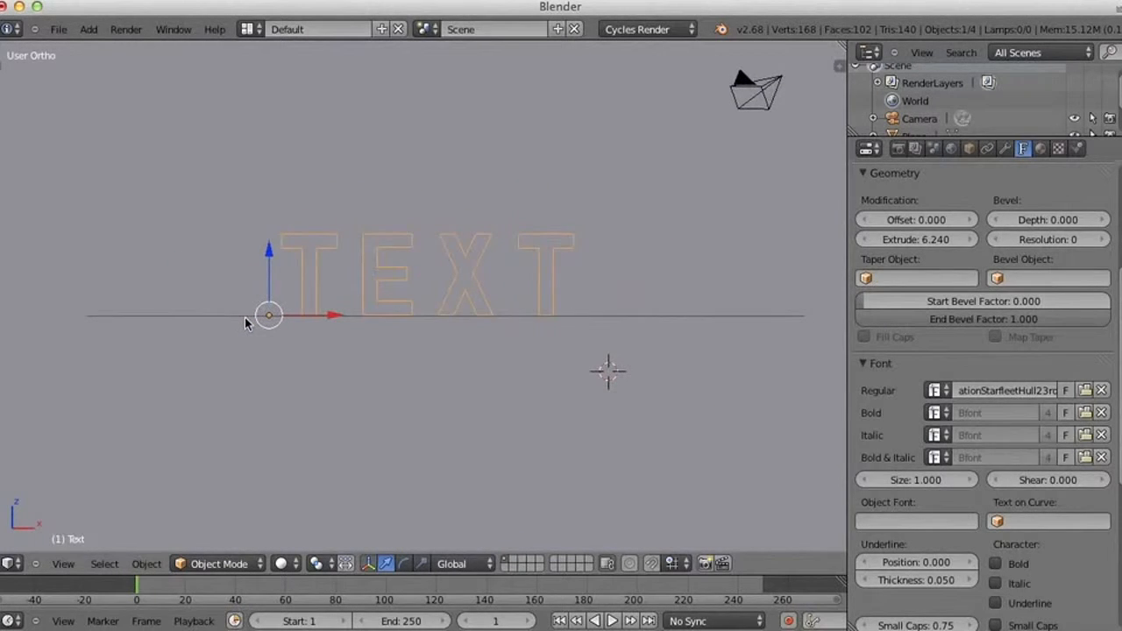
{"action": "scroll", "coordinate": [245, 322], "scroll_direction": "up", "scroll_amount": 1}
{"action": "scroll", "coordinate": [248, 320], "scroll_direction": "up", "scroll_amount": 1}
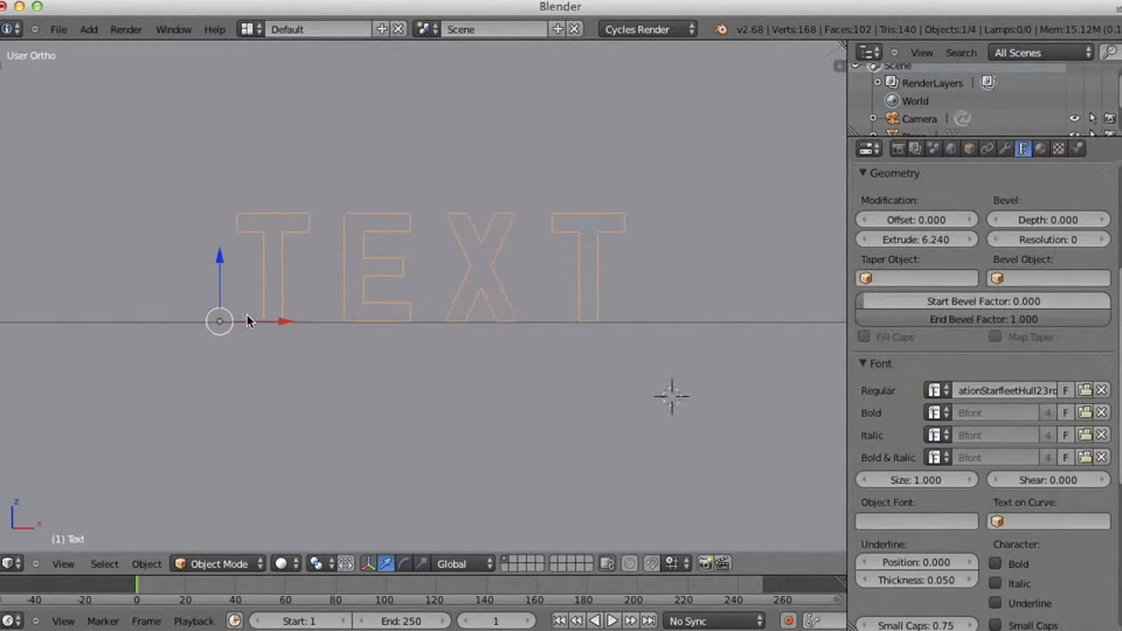
Step: Inspect the text's placement on the floor from the front and from angled views
{"action": "middle_click_drag", "start_coordinate": [527, 328], "coordinate": [589, 382]}
{"action": "key", "text": "KP_1"}
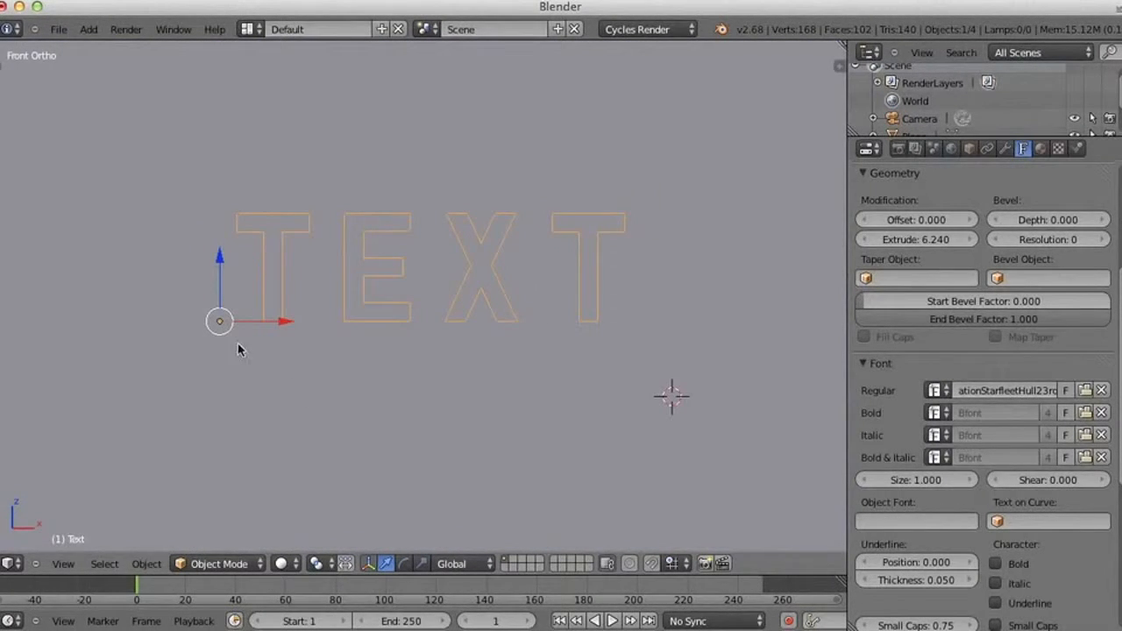
{"action": "middle_click_drag", "start_coordinate": [260, 341], "coordinate": [304, 279]}
{"action": "left_click_drag", "start_coordinate": [473, 149], "coordinate": [496, 134]}
{"action": "middle_click_drag", "start_coordinate": [409, 286], "coordinate": [462, 263]}
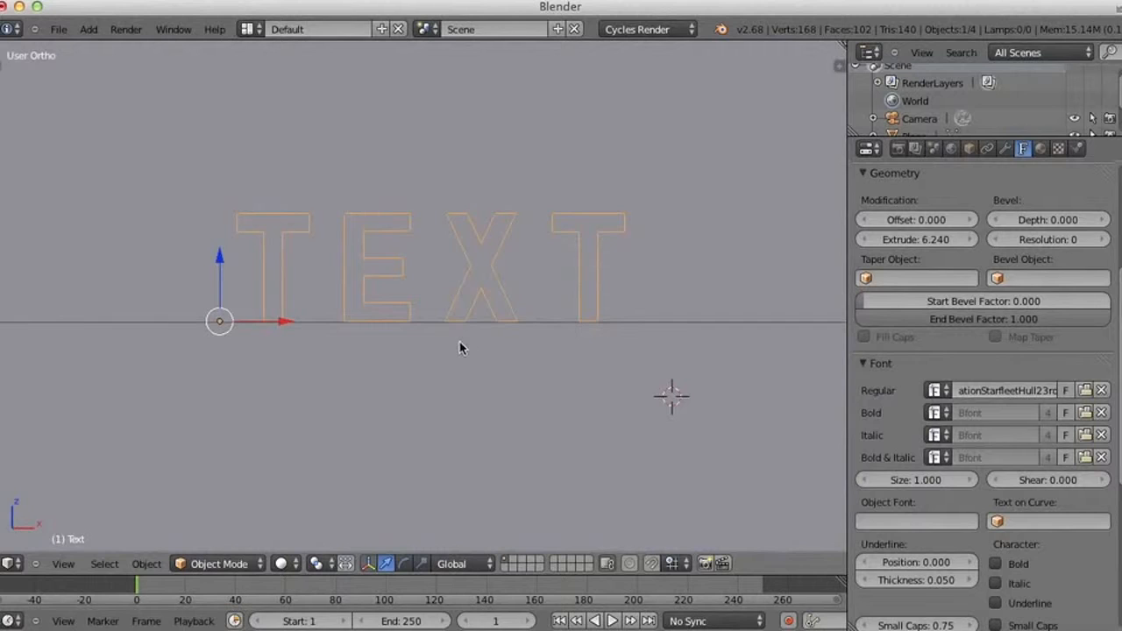
{"action": "scroll", "coordinate": [456, 342], "scroll_direction": "down", "scroll_amount": 2}
{"action": "scroll", "coordinate": [473, 293], "scroll_direction": "up", "scroll_amount": 1}
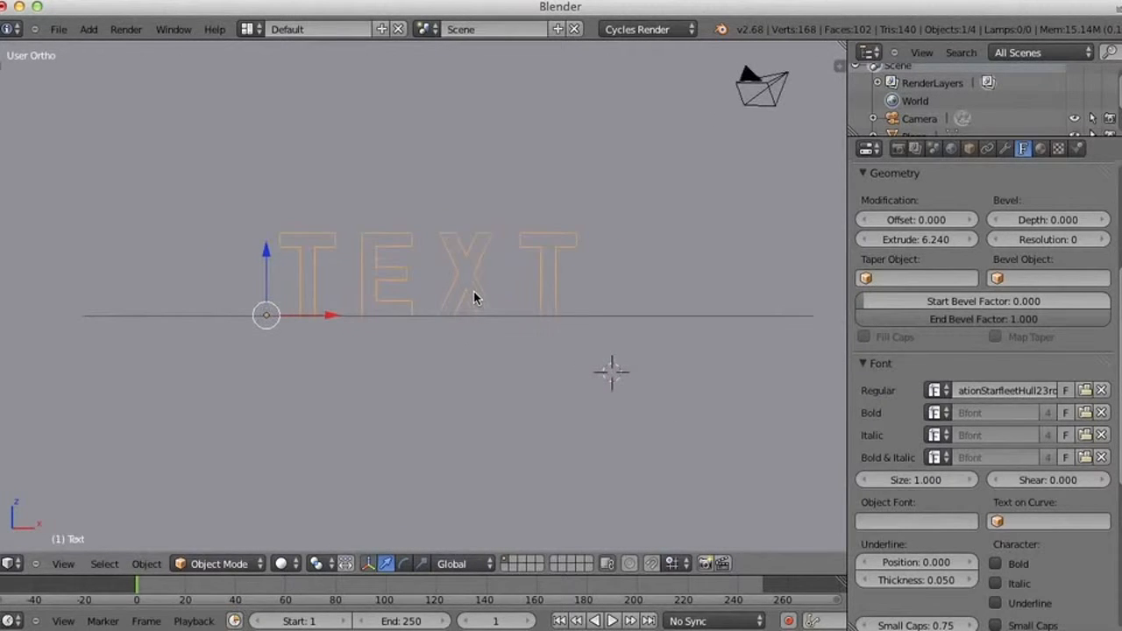
Step: Create a new material for the text and set its surface to Mix Shader
{"action": "left_click", "coordinate": [1040, 149]}
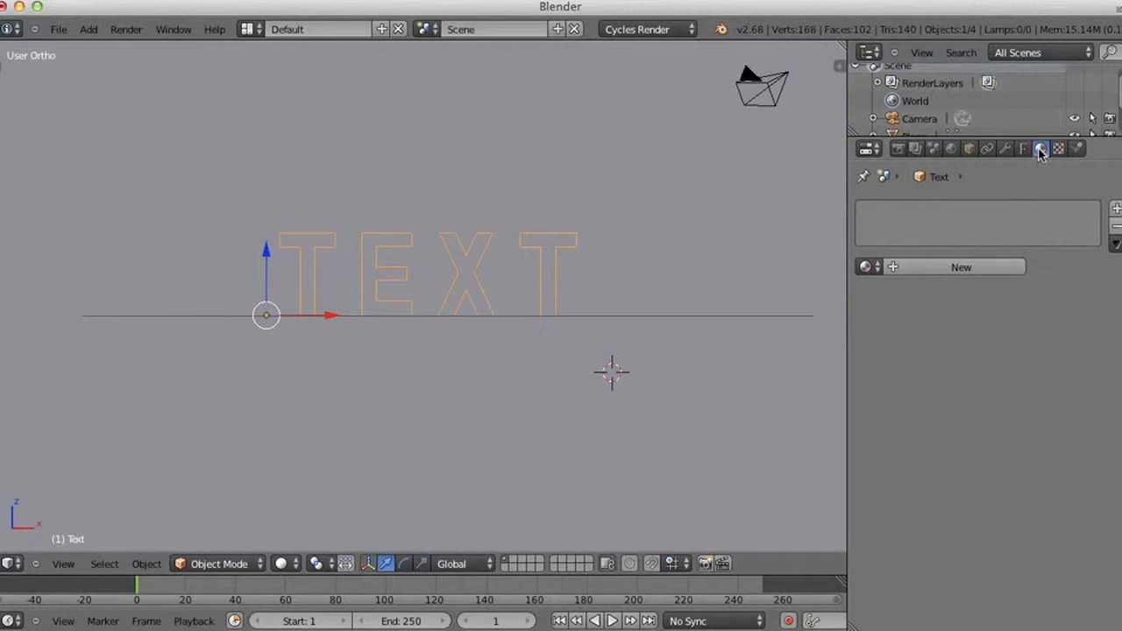
{"action": "left_click", "coordinate": [957, 268]}
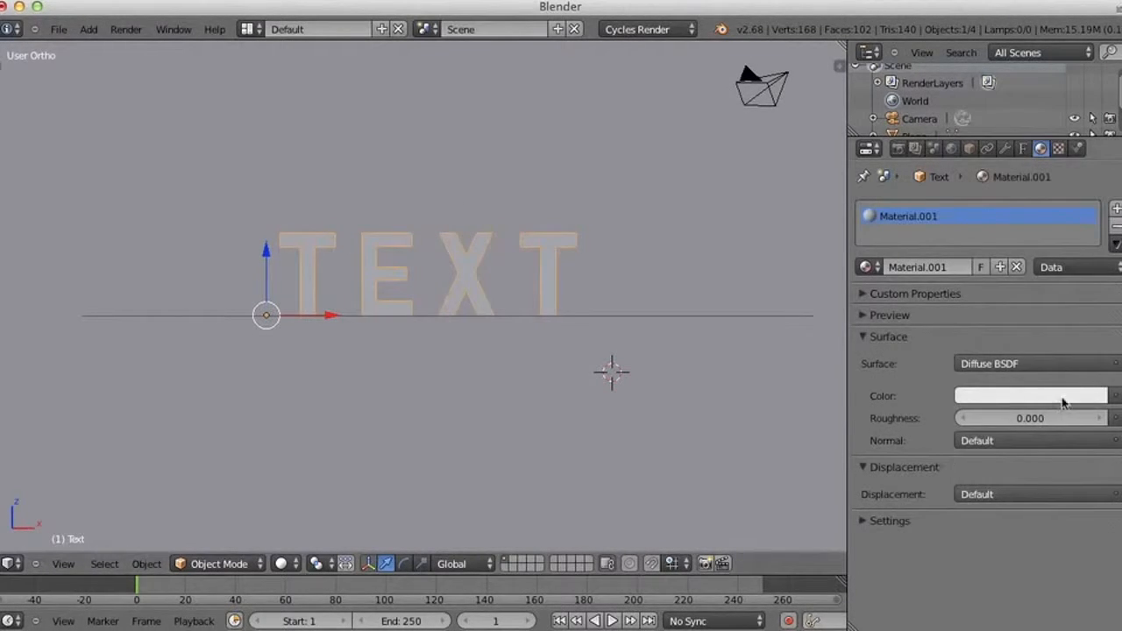
{"action": "left_click", "coordinate": [1008, 364]}
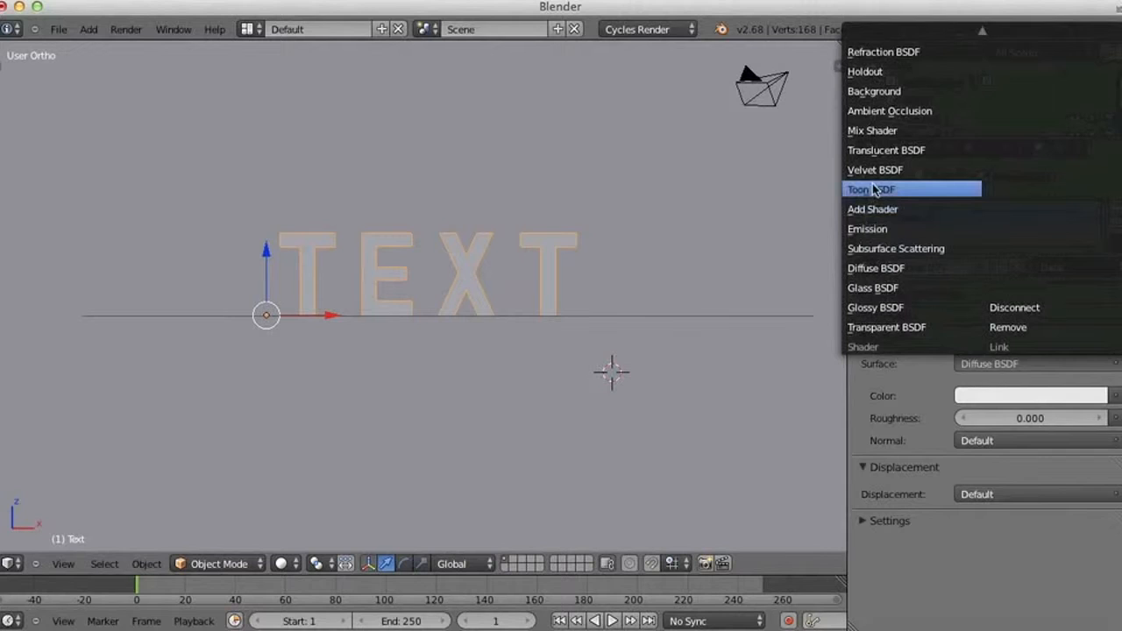
{"action": "left_click", "coordinate": [882, 130]}
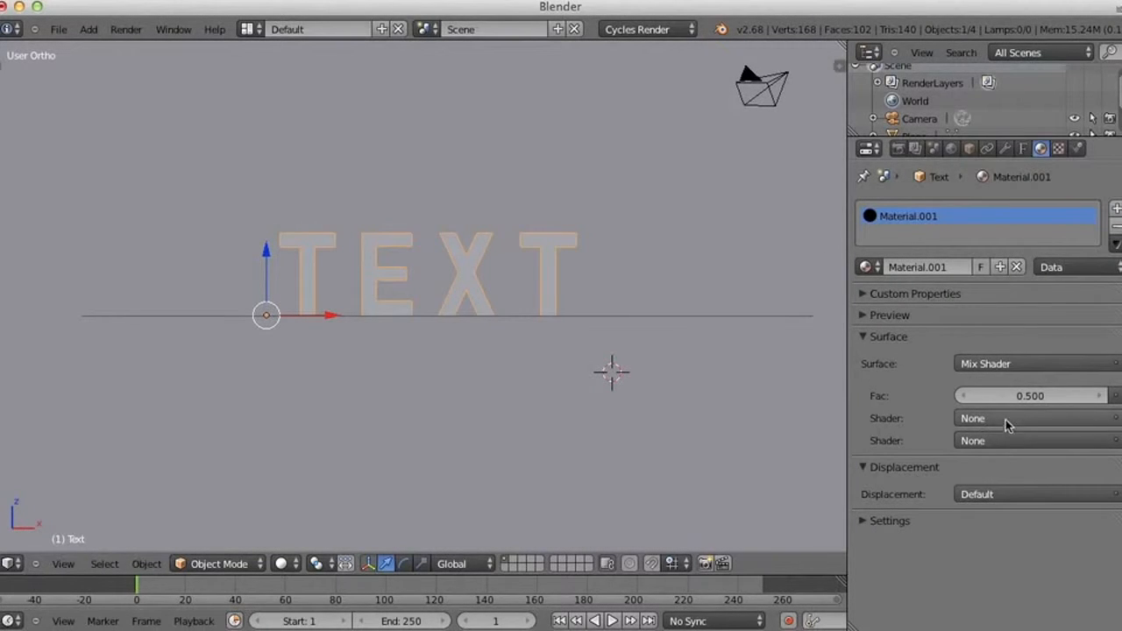
Step: Combine a Diffuse BSDF with a Glossy BSDF in the text's mix shader and set the mix factor to 0.700
{"action": "left_click", "coordinate": [1007, 420]}
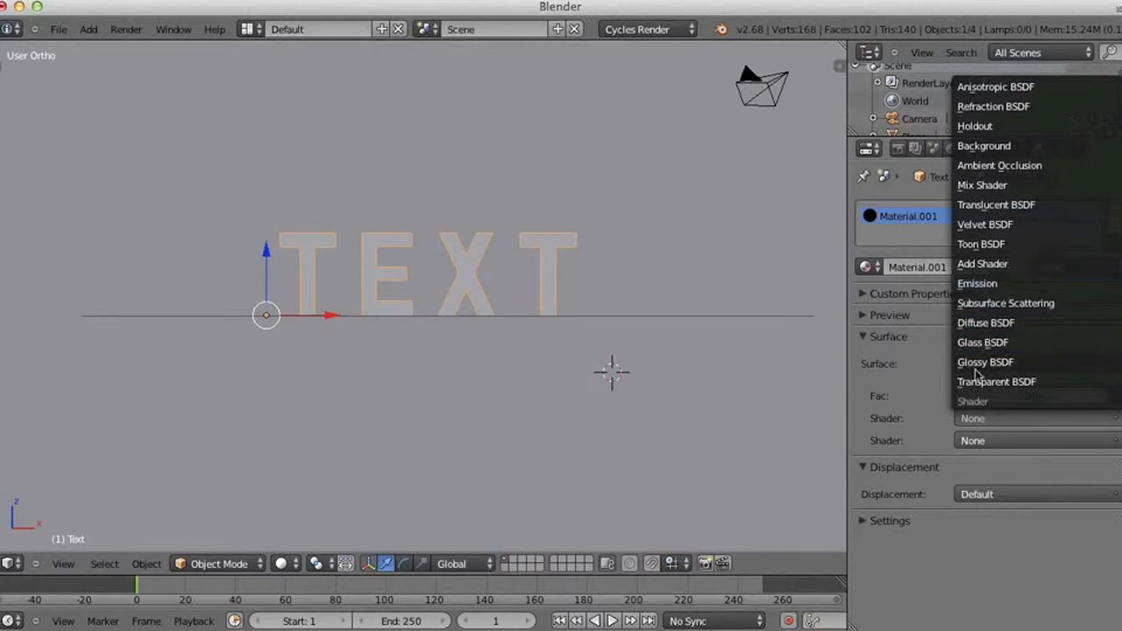
{"action": "left_click", "coordinate": [989, 323]}
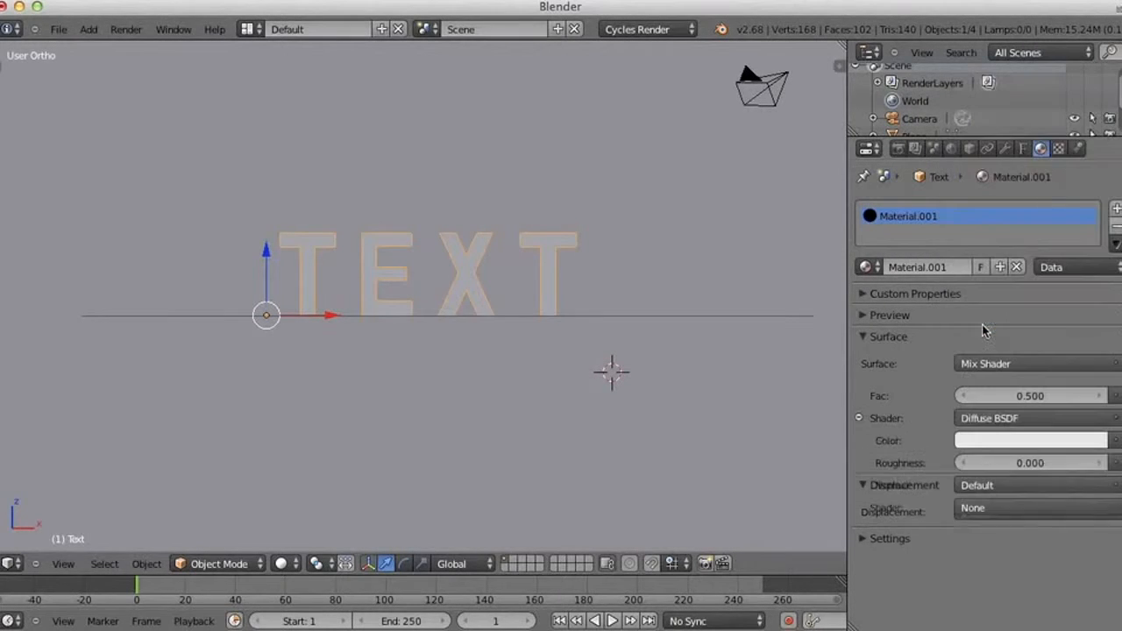
{"action": "left_click", "coordinate": [989, 509]}
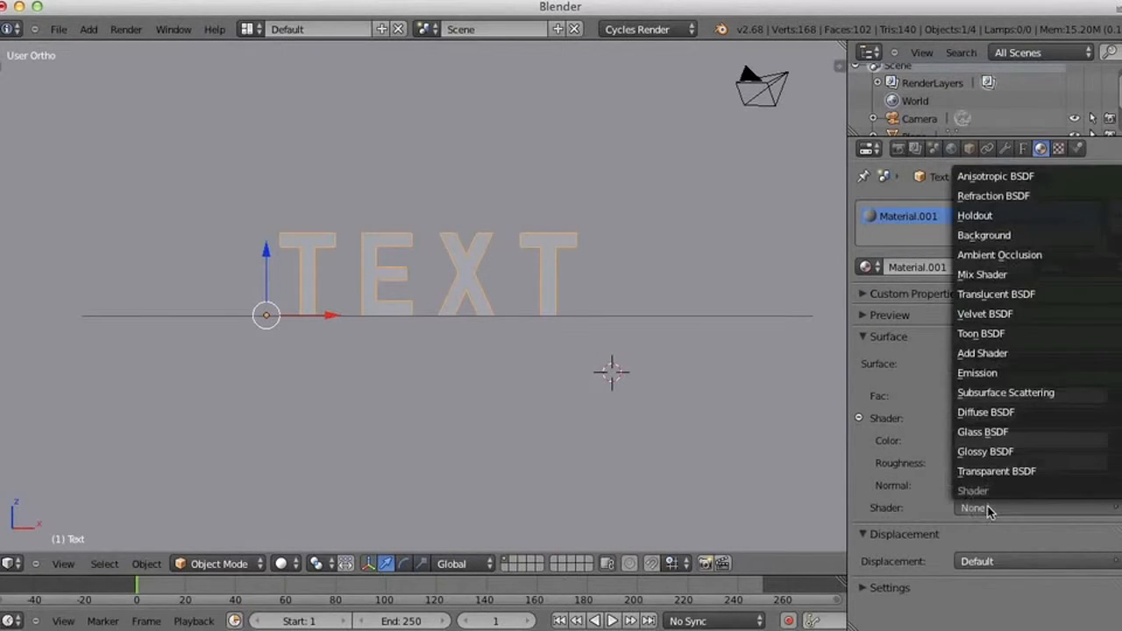
{"action": "left_click", "coordinate": [995, 456]}
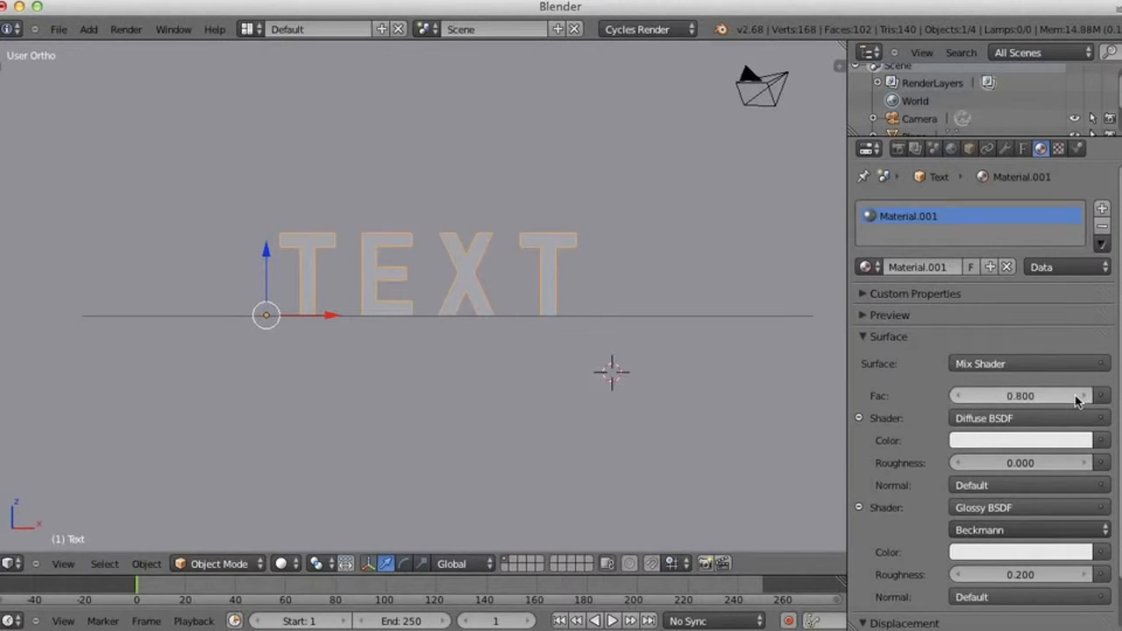
{"action": "left_click", "coordinate": [960, 396]}
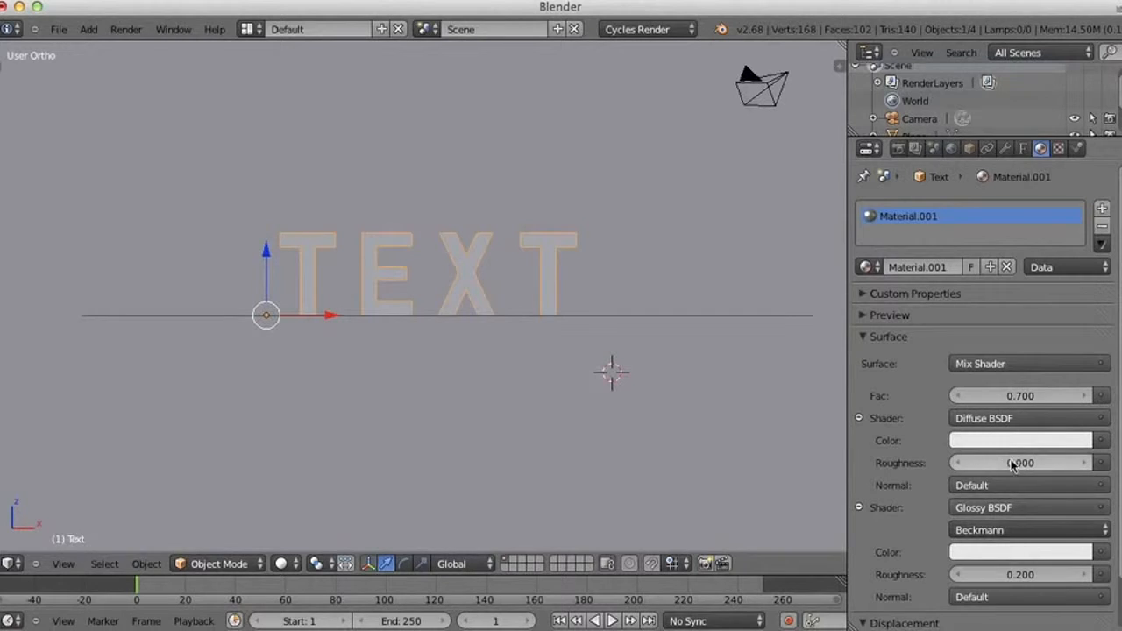
Step: Set the color of the Glossy BSDF in the text's material to orange
{"action": "scroll", "coordinate": [982, 453], "scroll_direction": "down", "scroll_amount": 1}
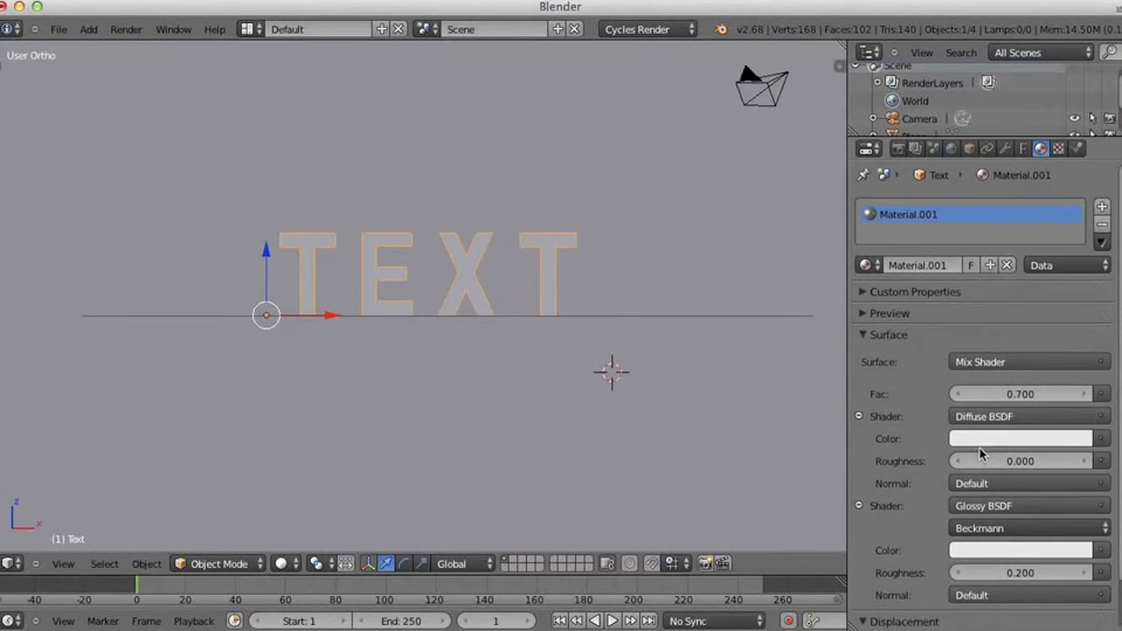
{"action": "left_click", "coordinate": [993, 554]}
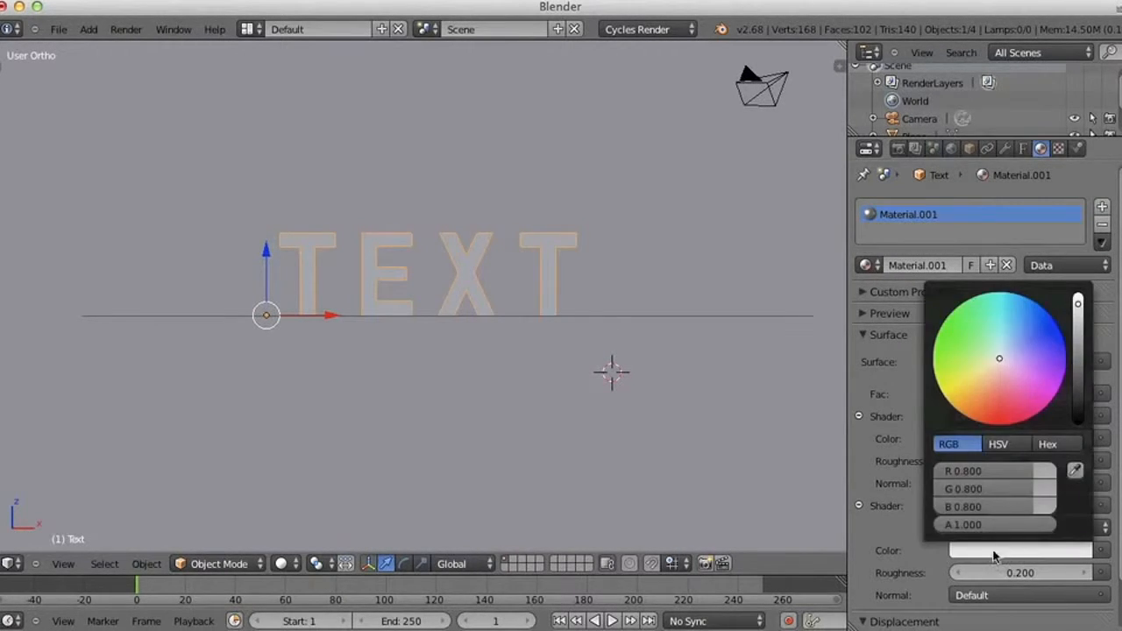
{"action": "left_click_drag", "start_coordinate": [999, 363], "coordinate": [973, 443]}
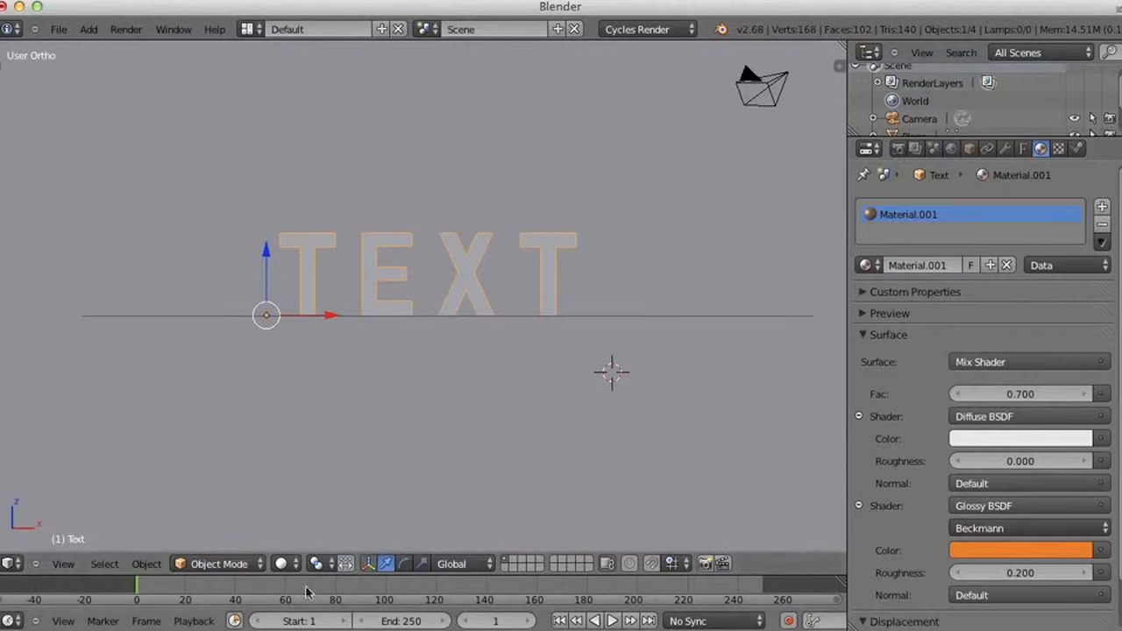
Step: Preview the text in Rendered and Material viewport shading, returning to Solid shading after each
{"action": "left_click", "coordinate": [281, 563]}
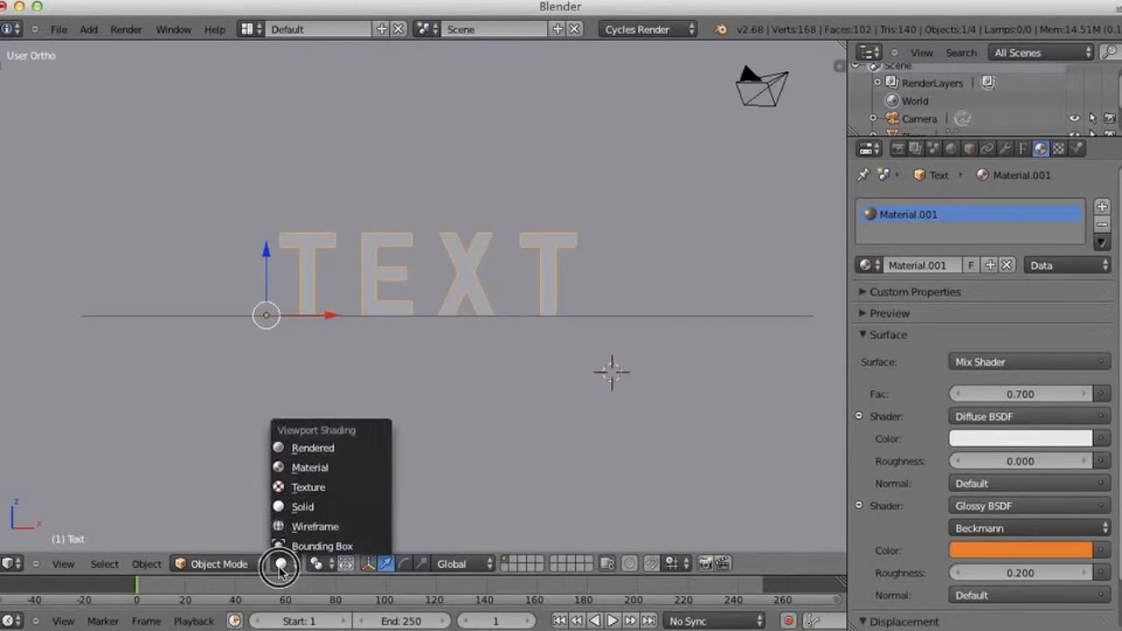
{"action": "left_click", "coordinate": [313, 449]}
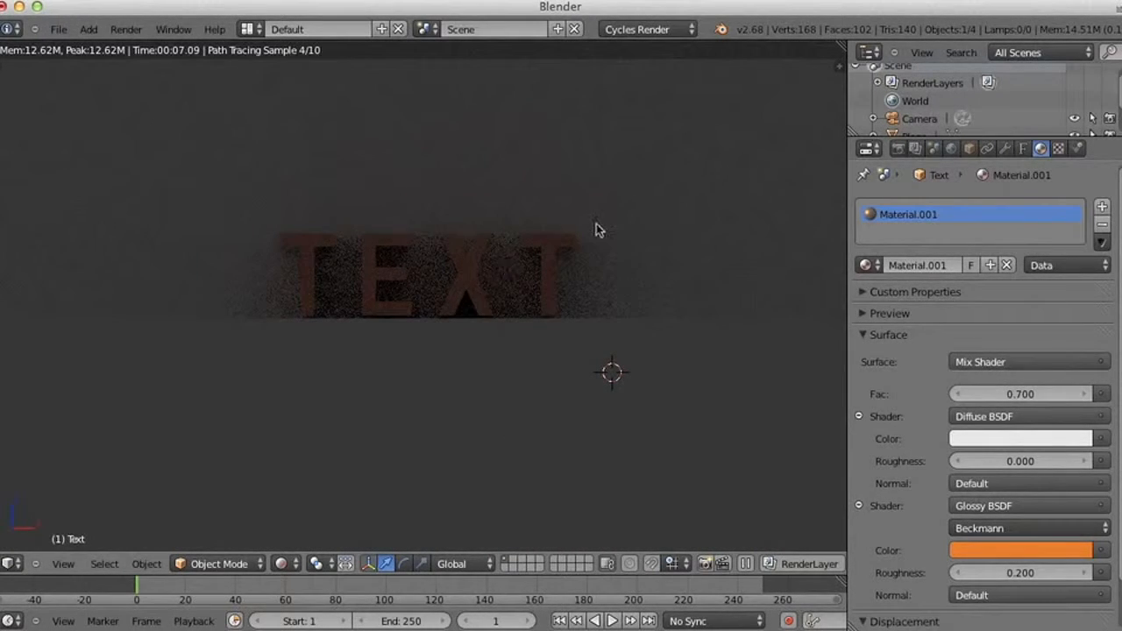
{"action": "left_click", "coordinate": [282, 564]}
{"action": "left_click", "coordinate": [303, 507]}
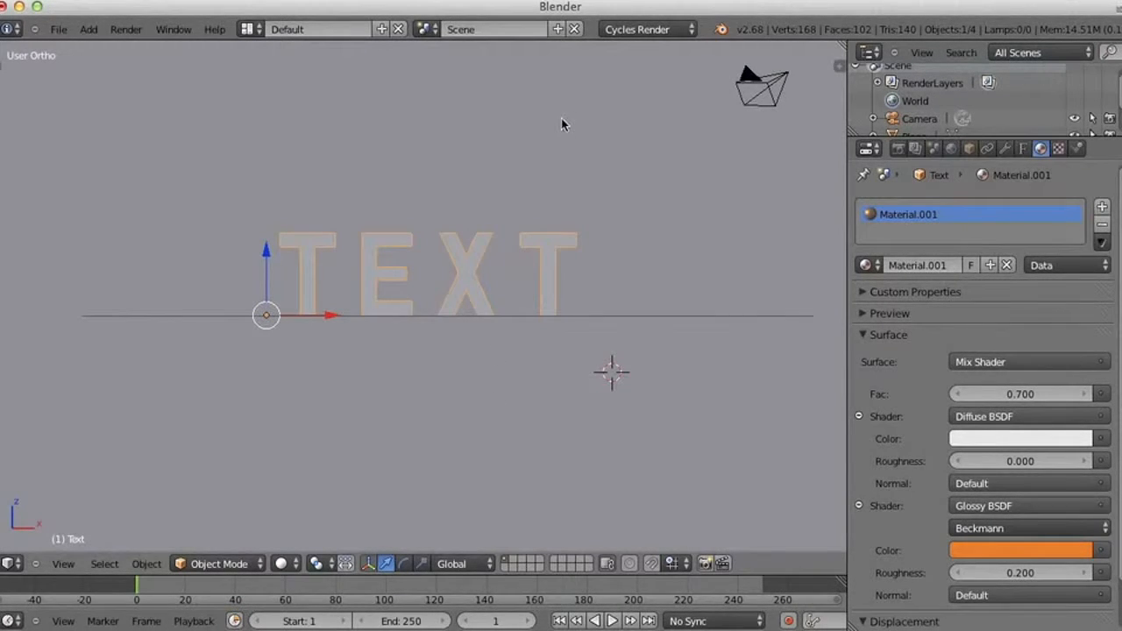
{"action": "left_click", "coordinate": [282, 565]}
{"action": "left_click", "coordinate": [308, 469]}
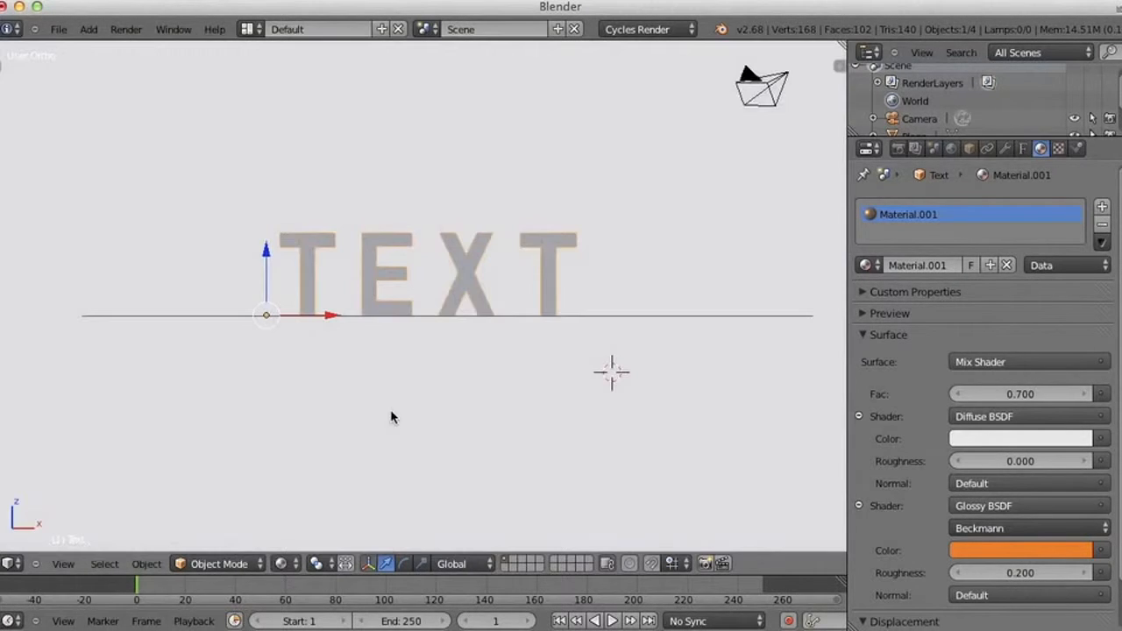
{"action": "left_click", "coordinate": [280, 564]}
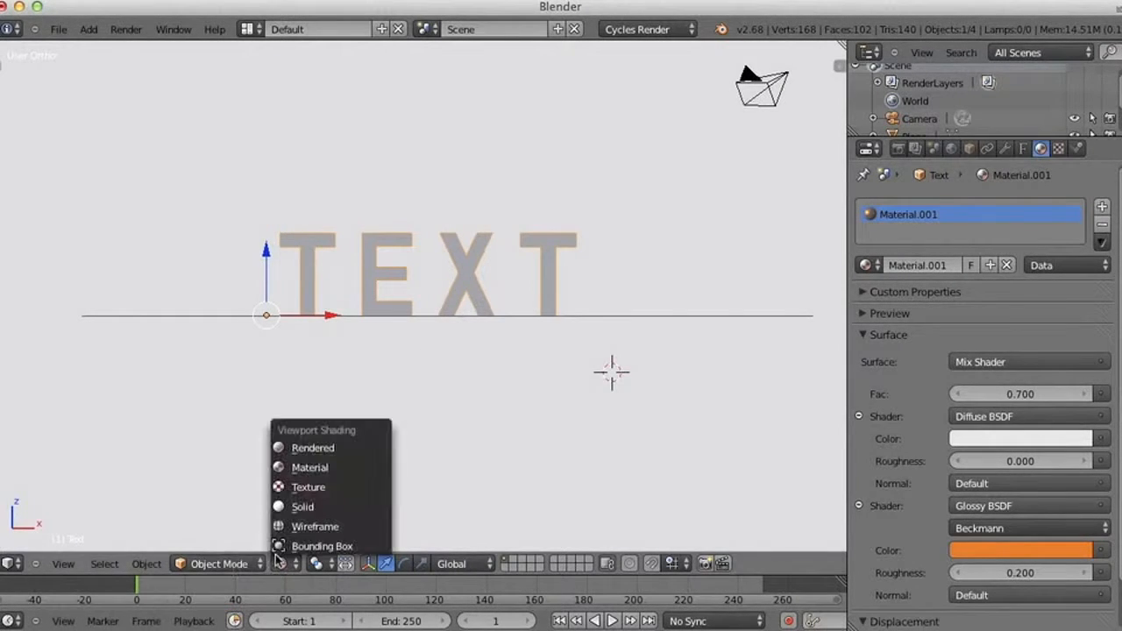
{"action": "left_click", "coordinate": [303, 507]}
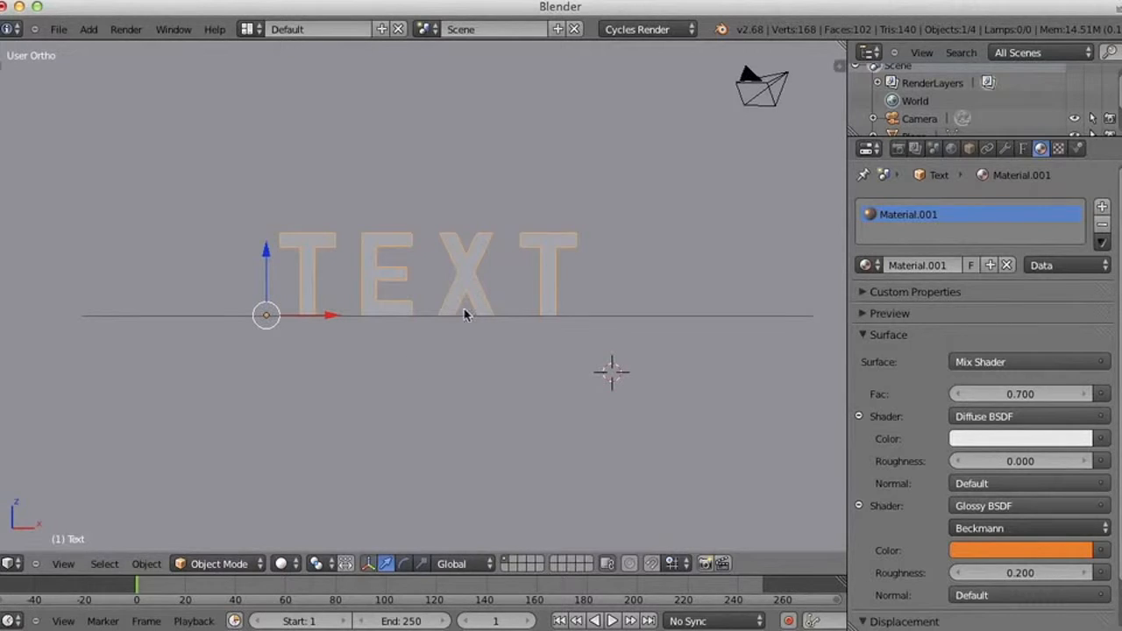
Step: Switch to the camera view and lock the camera to the view
{"action": "left_click", "coordinate": [63, 563]}
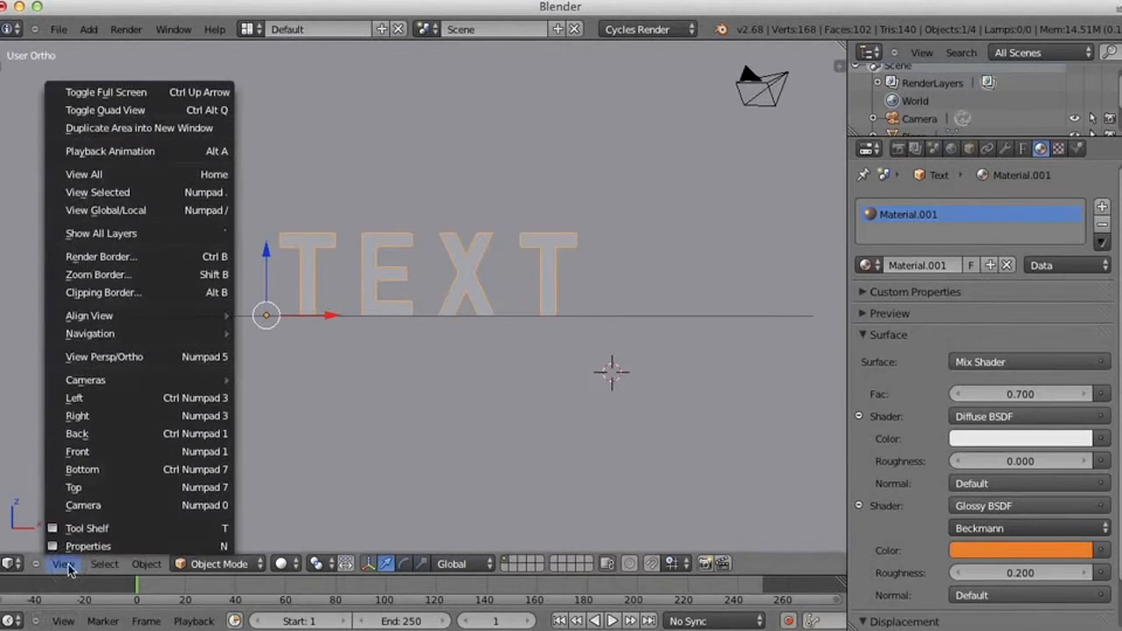
{"action": "left_click", "coordinate": [97, 505]}
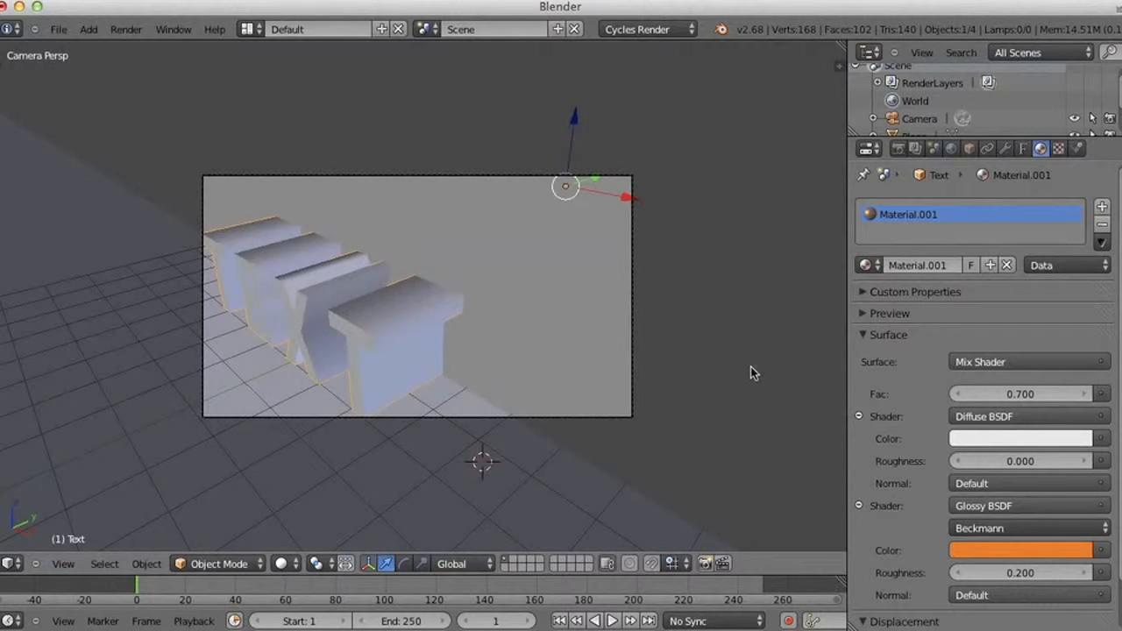
{"action": "key", "text": "n"}
{"action": "left_click", "coordinate": [707, 351]}
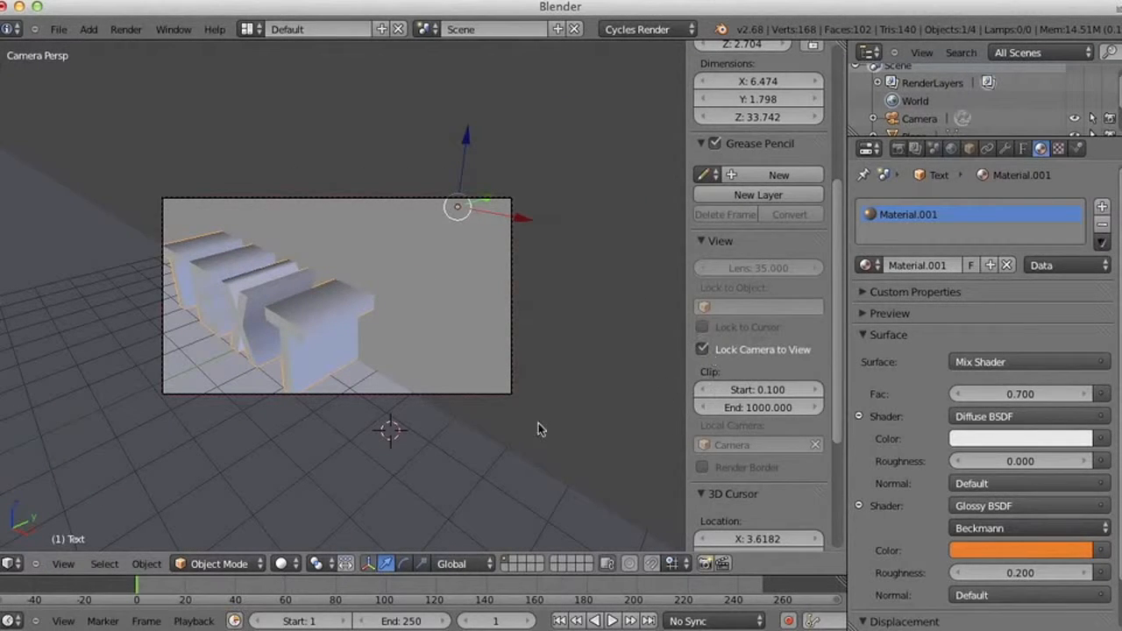
{"action": "key", "text": "n"}
Step: Reposition the camera to frame the whole text from the front, with space around it on the floor
{"action": "middle_click_drag", "start_coordinate": [562, 411], "coordinate": [661, 360]}
{"action": "mouse_move", "coordinate": [533, 357]}
{"action": "middle_mouse_down"}
{"action": "mouse_move", "coordinate": [561, 388]}
{"action": "mouse_move", "coordinate": [546, 391]}
{"action": "middle_mouse_up"}
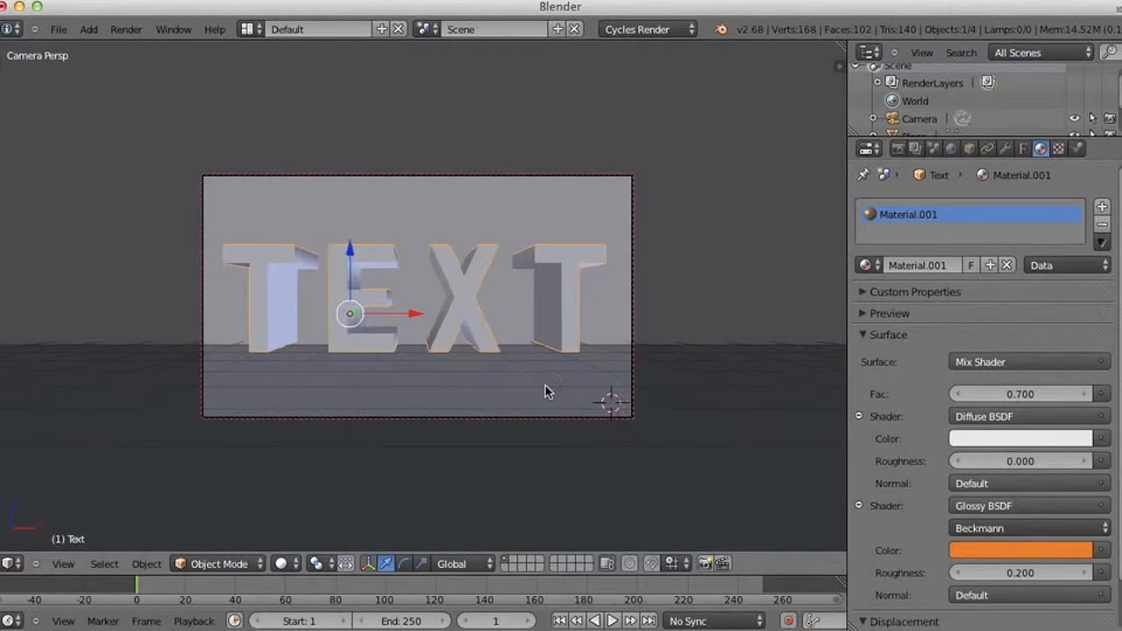
{"action": "scroll", "coordinate": [545, 391], "scroll_direction": "down", "scroll_amount": 3}
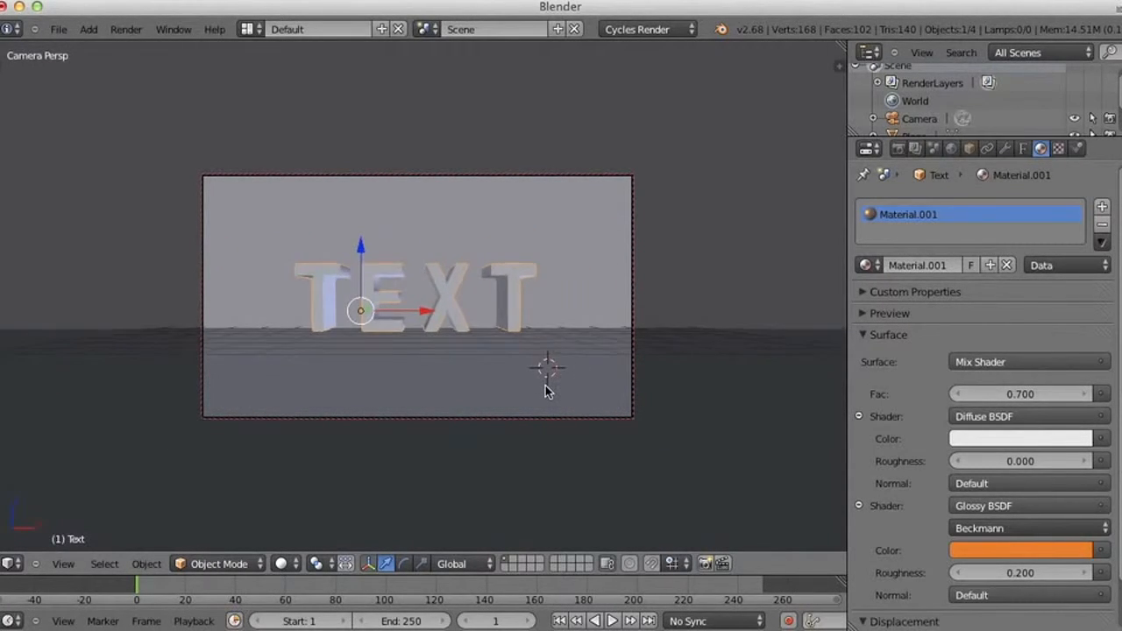
{"action": "middle_click_drag", "start_coordinate": [546, 391], "coordinate": [545, 377]}
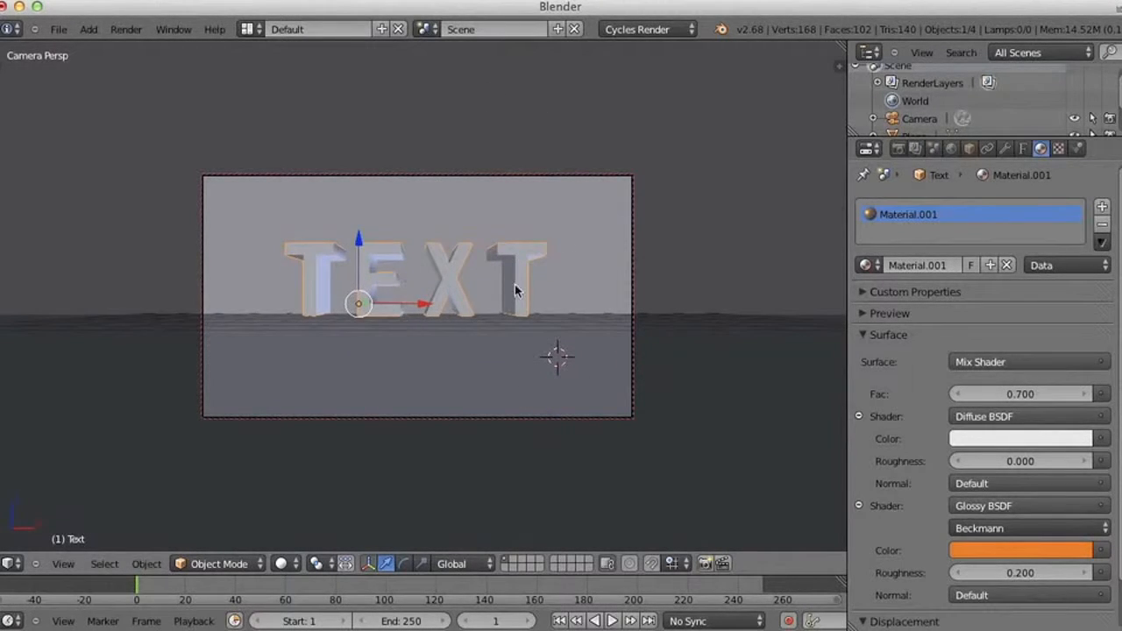
{"action": "left_click", "coordinate": [897, 149]}
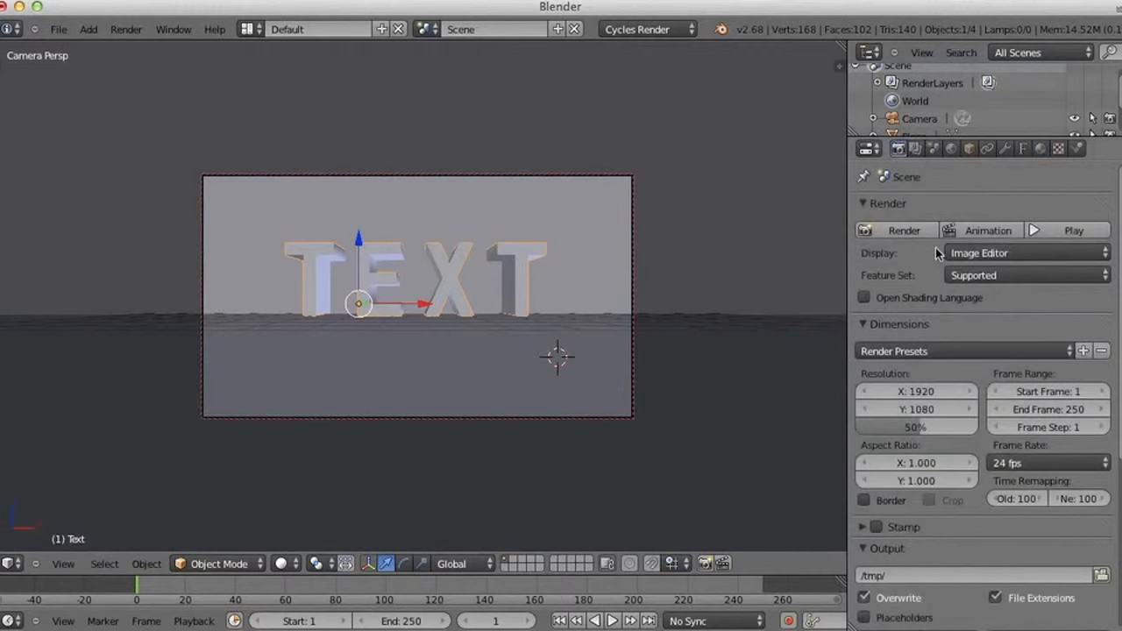
{"action": "left_click", "coordinate": [1041, 148]}
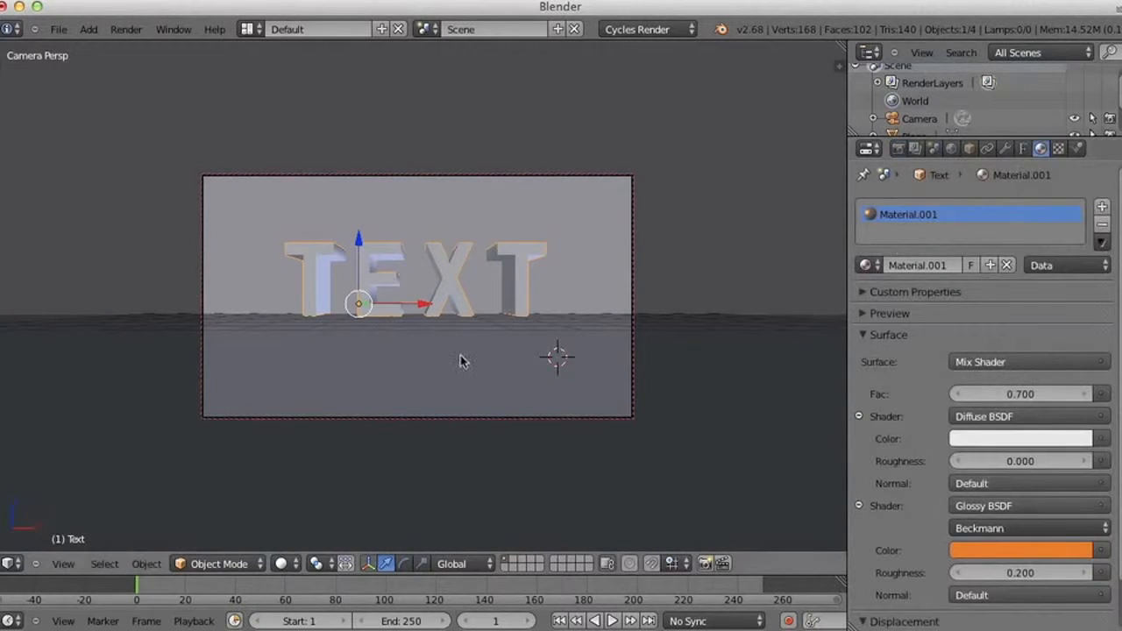
Step: Add a plane and move it in the negative Y direction, out in front of the text and floor
{"action": "left_click", "coordinate": [89, 29]}
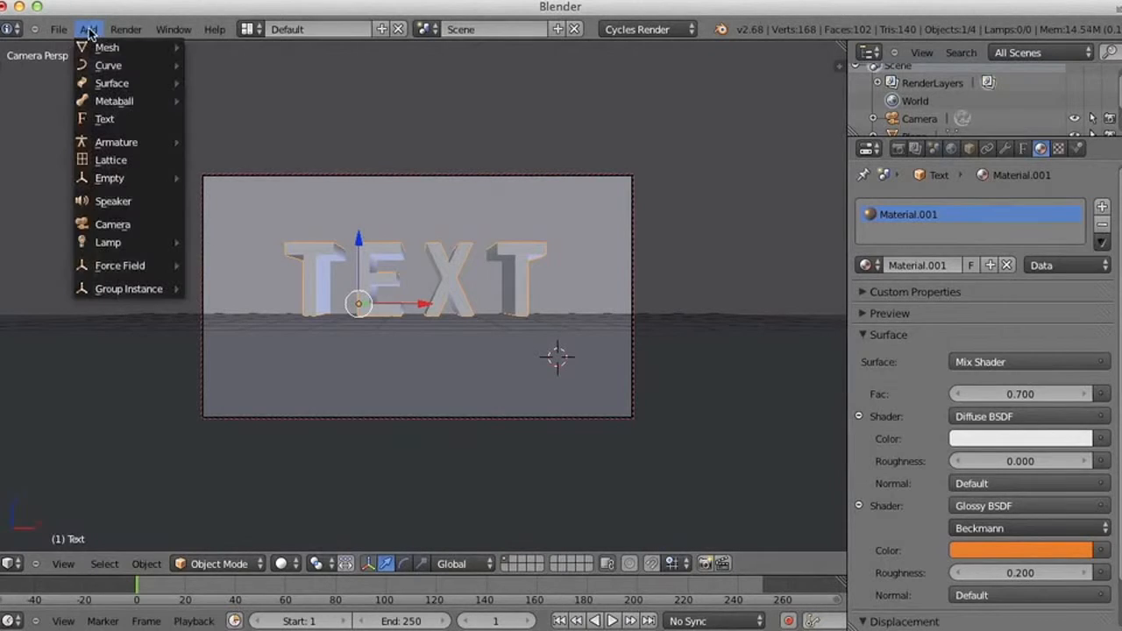
{"action": "mouse_move", "coordinate": [128, 53]}
{"action": "left_click", "coordinate": [210, 47]}
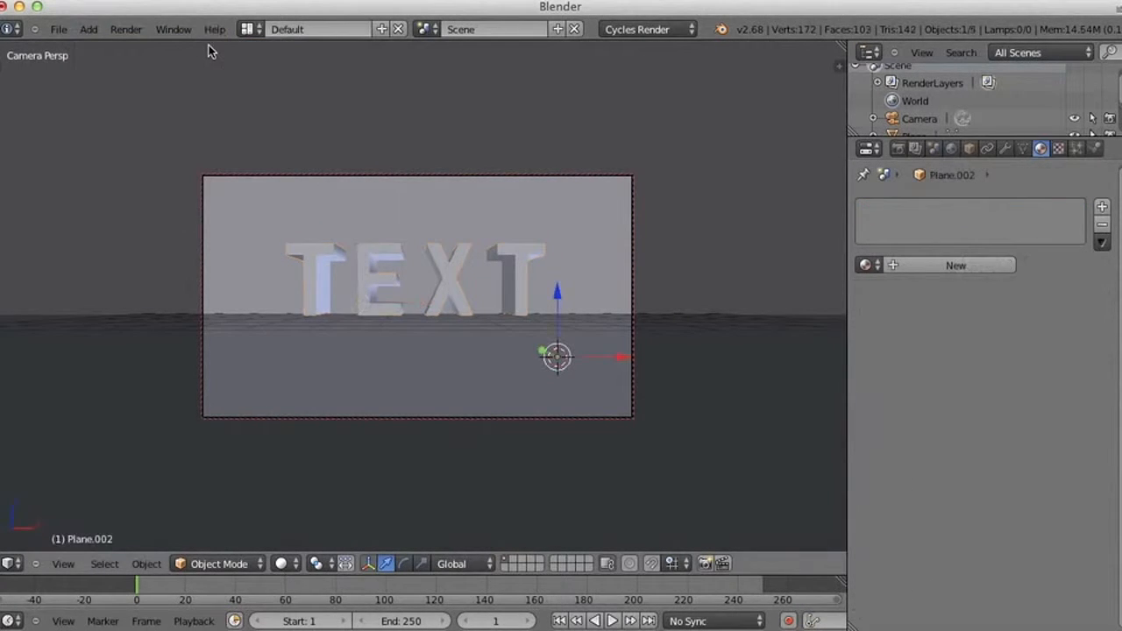
{"action": "left_click", "coordinate": [62, 564]}
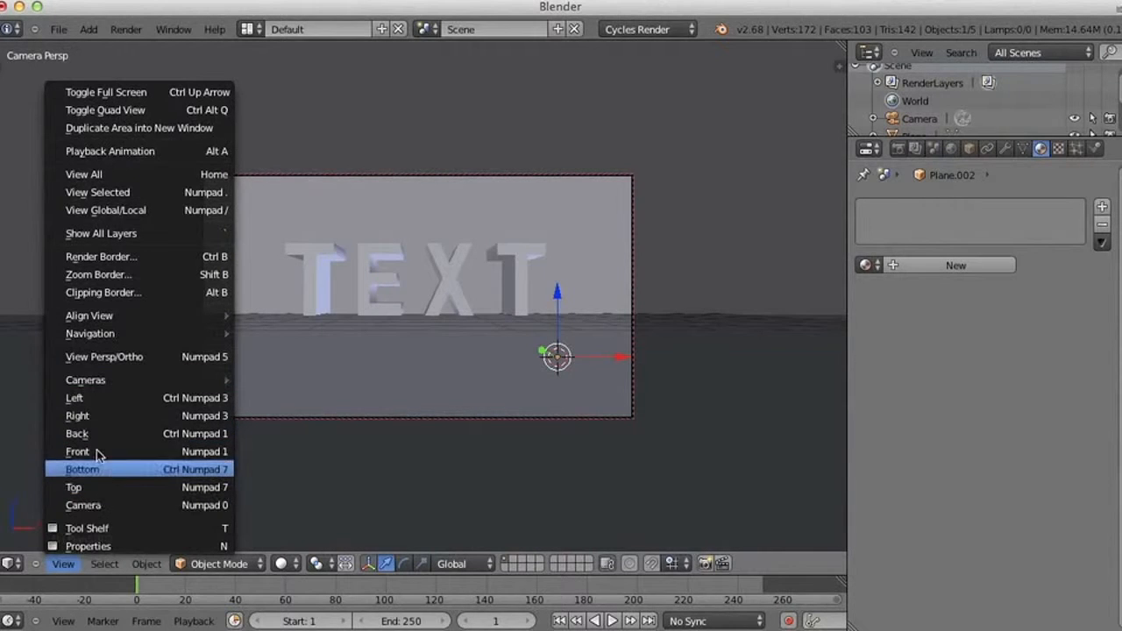
{"action": "left_click", "coordinate": [164, 360]}
{"action": "middle_click_drag", "start_coordinate": [618, 376], "coordinate": [397, 351]}
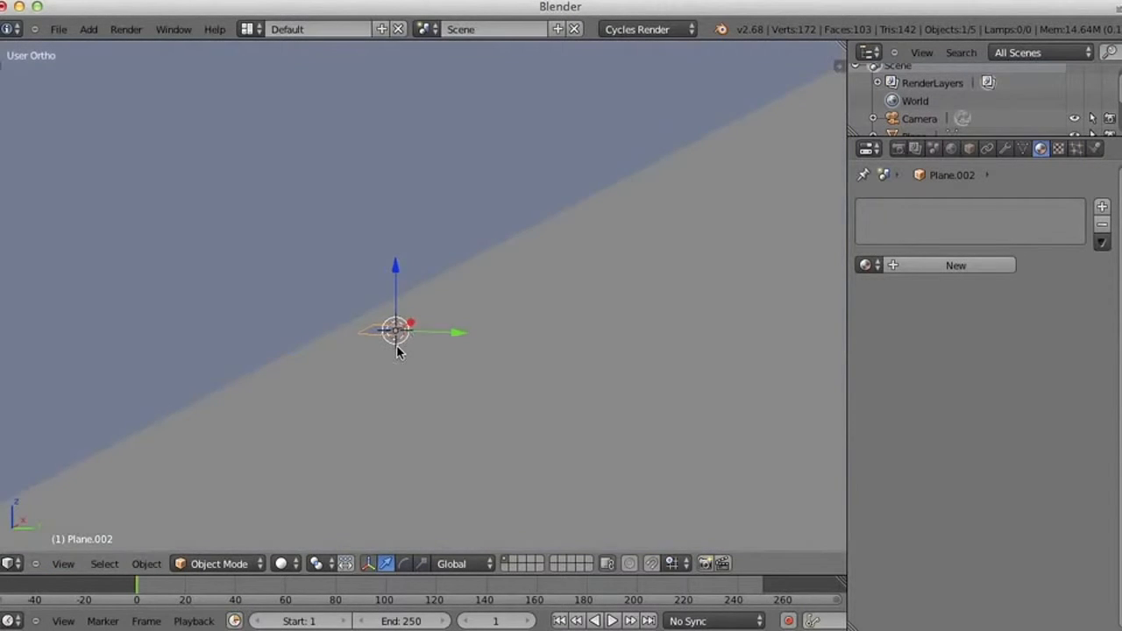
{"action": "left_click_drag", "start_coordinate": [464, 336], "coordinate": [185, 306]}
{"action": "middle_click_drag", "start_coordinate": [185, 306], "coordinate": [173, 335]}
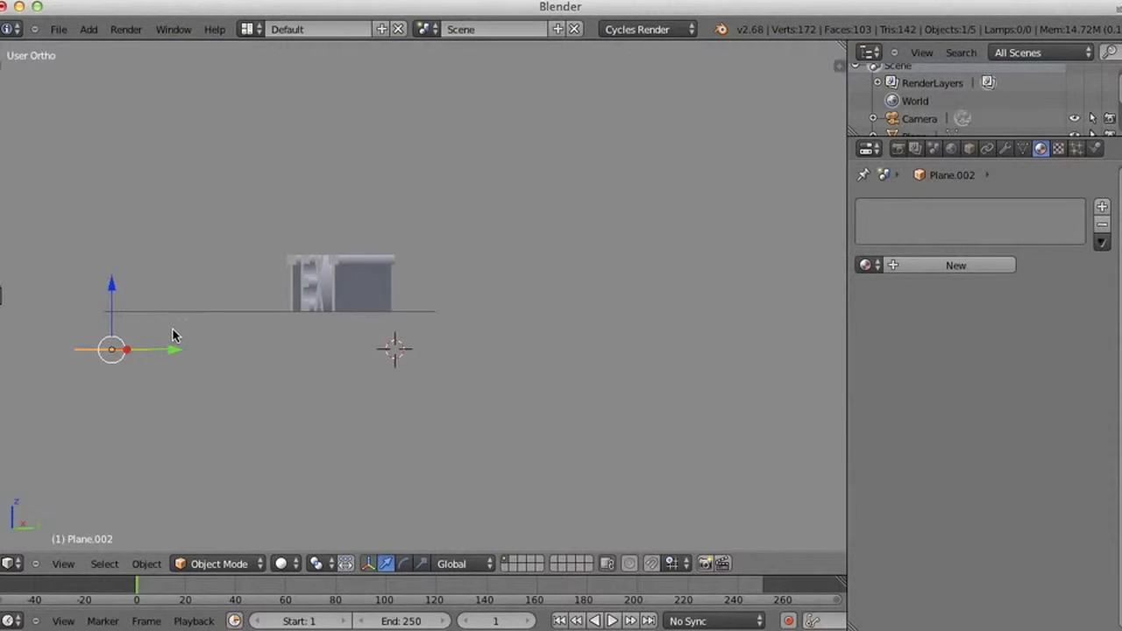
{"action": "left_click_drag", "start_coordinate": [174, 356], "coordinate": [140, 356]}
Step: Raise the new plane above the text's height and rotate it about 50° around the X axis
{"action": "middle_click_drag", "start_coordinate": [291, 331], "coordinate": [257, 338]}
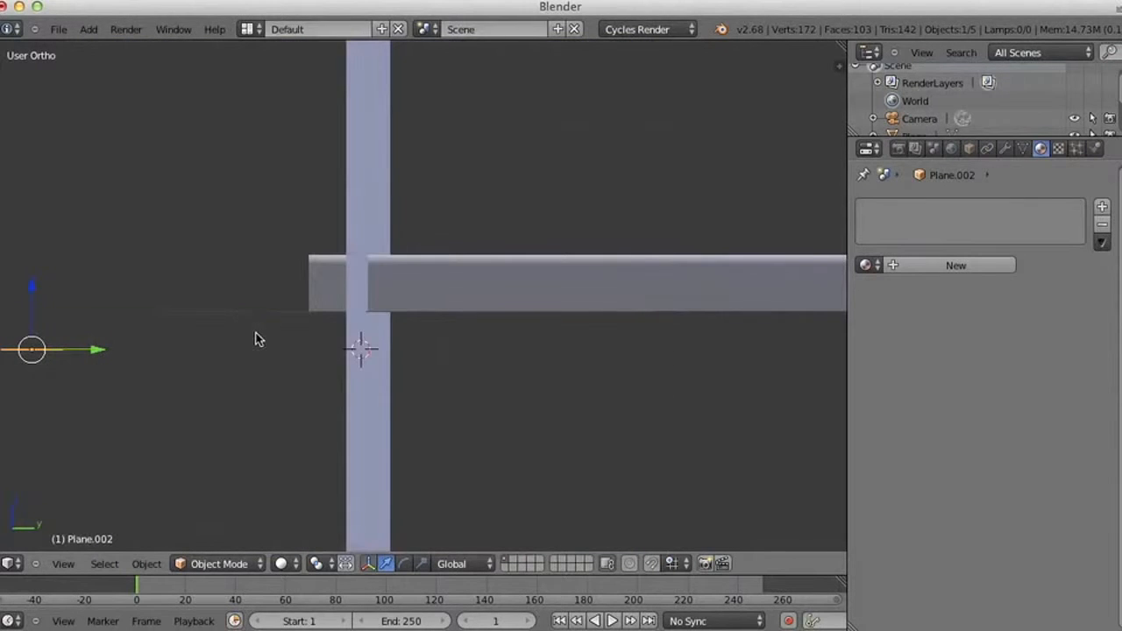
{"action": "left_click_drag", "start_coordinate": [33, 285], "coordinate": [45, 121]}
{"action": "left_click", "coordinate": [24, 109]}
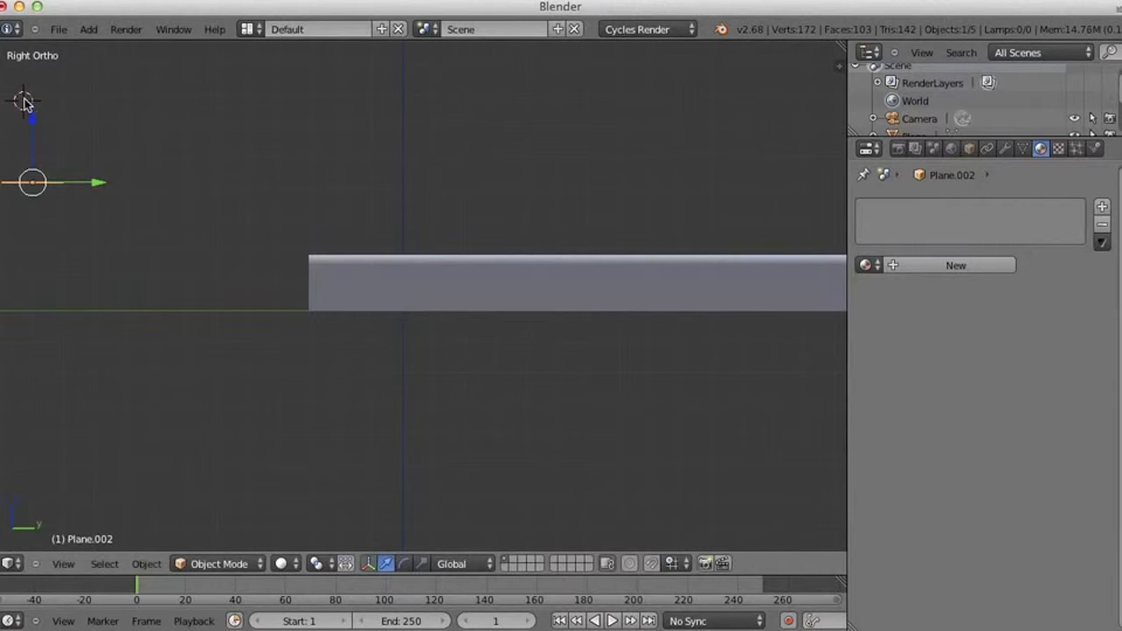
{"action": "left_click_drag", "start_coordinate": [32, 122], "coordinate": [31, 97]}
{"action": "key", "text": "r"}
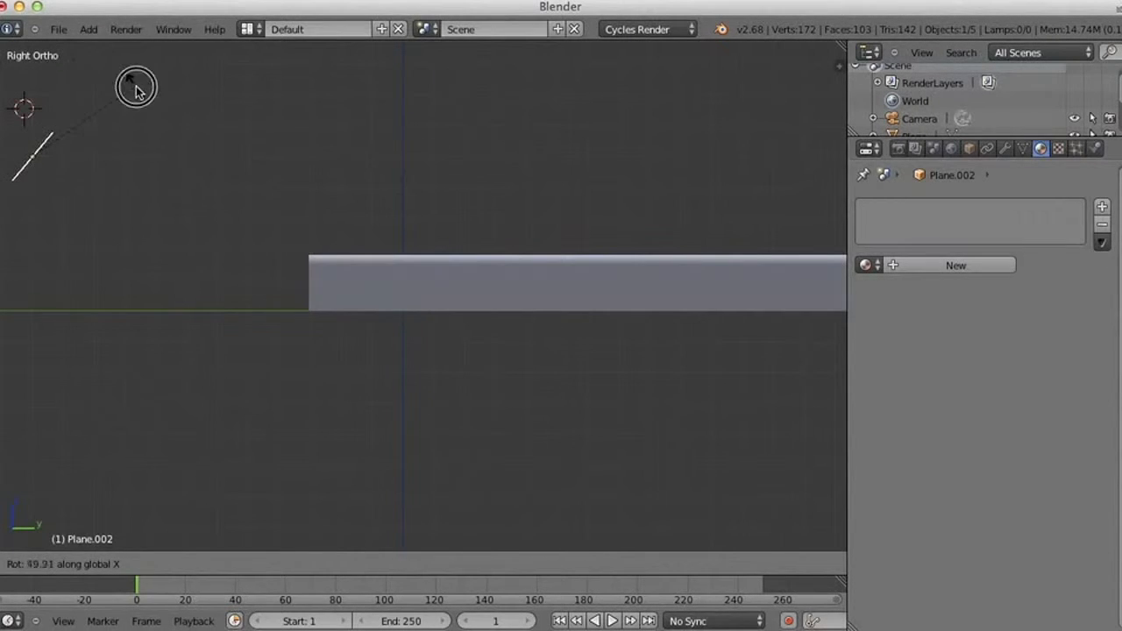
{"action": "left_click", "coordinate": [134, 92]}
Step: Shift the tilted plane closer to the text along Y, raise it slightly and fine-tune its tilt around X
{"action": "left_click_drag", "start_coordinate": [99, 164], "coordinate": [194, 162]}
{"action": "left_click_drag", "start_coordinate": [128, 103], "coordinate": [131, 74]}
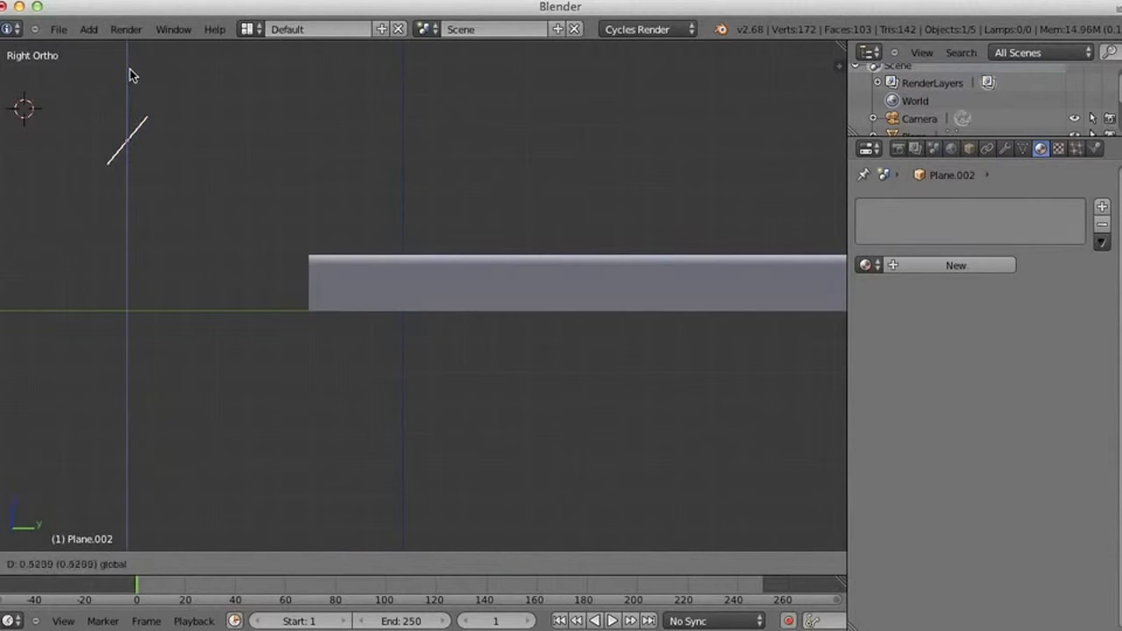
{"action": "left_click_drag", "start_coordinate": [195, 141], "coordinate": [153, 143]}
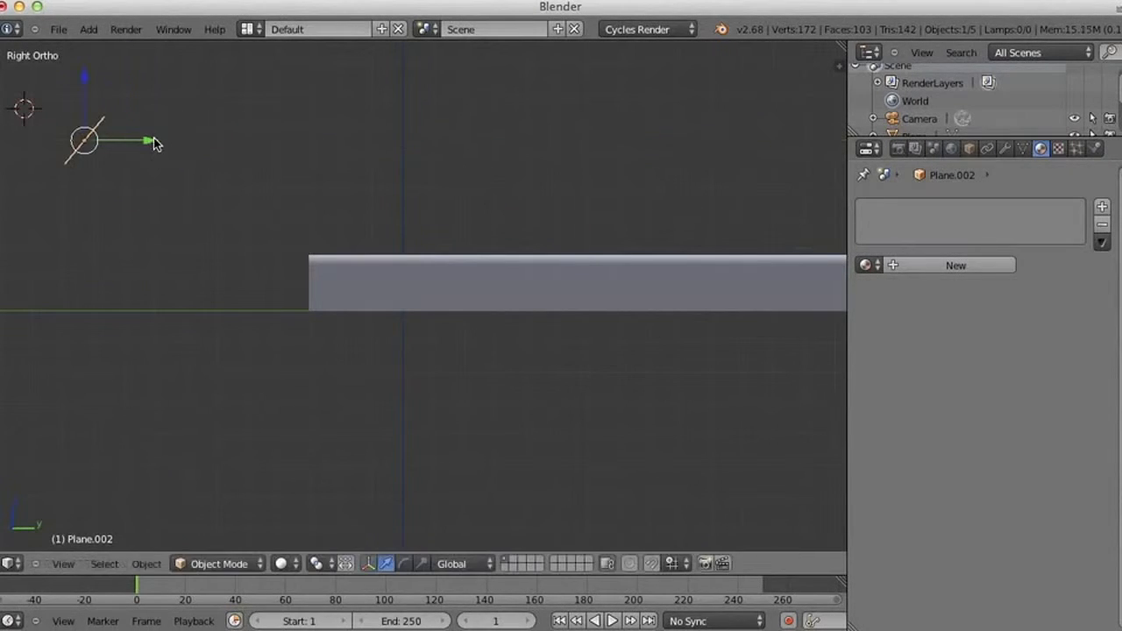
{"action": "key", "text": "r"}
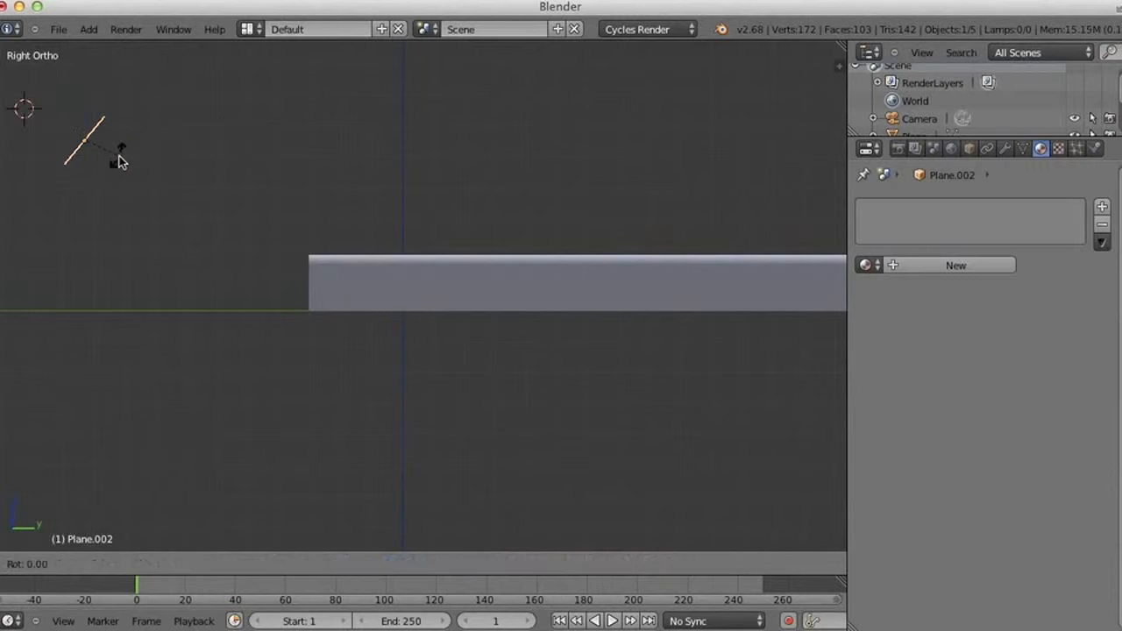
{"action": "key", "text": "x"}
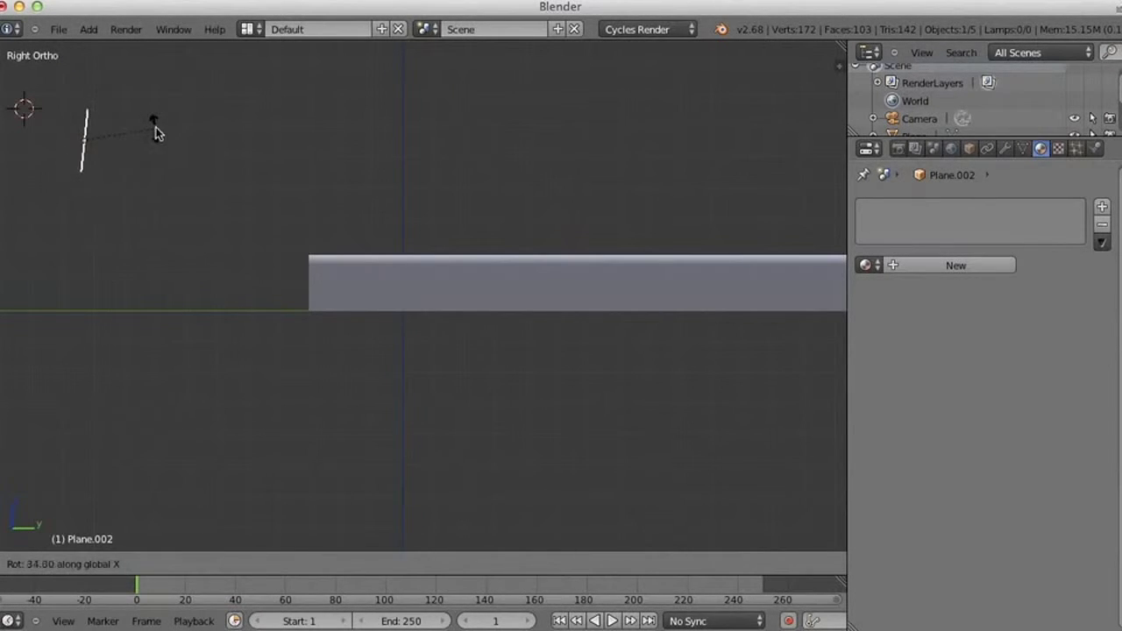
{"action": "left_click", "coordinate": [154, 170]}
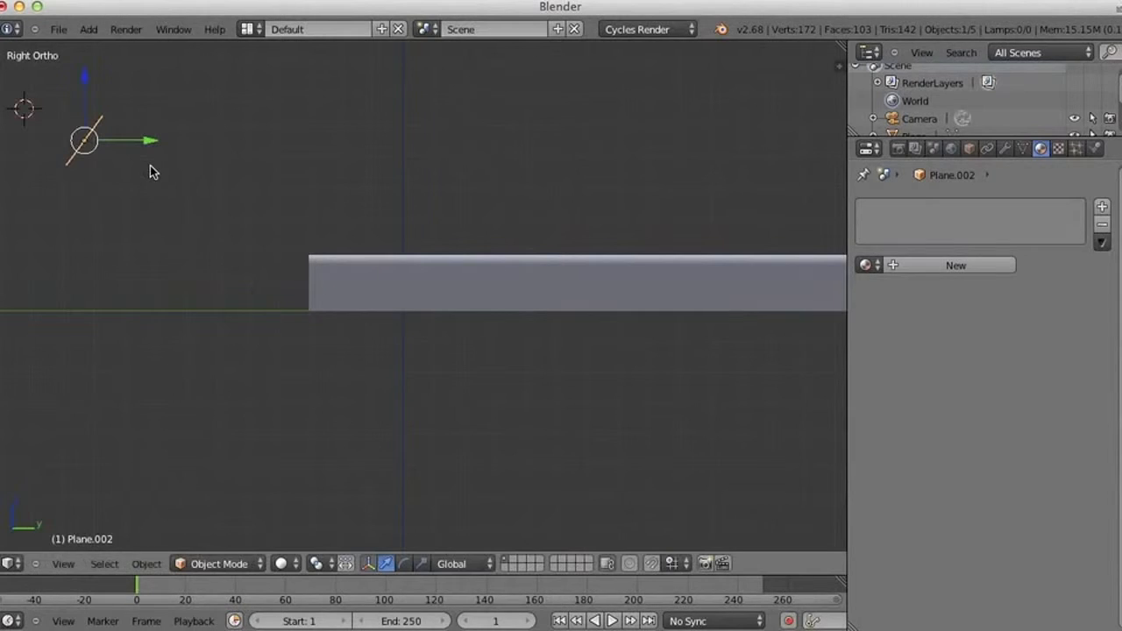
Step: Give the tilted plane a new material with an Emission surface and a strength of 5
{"action": "left_click", "coordinate": [954, 265]}
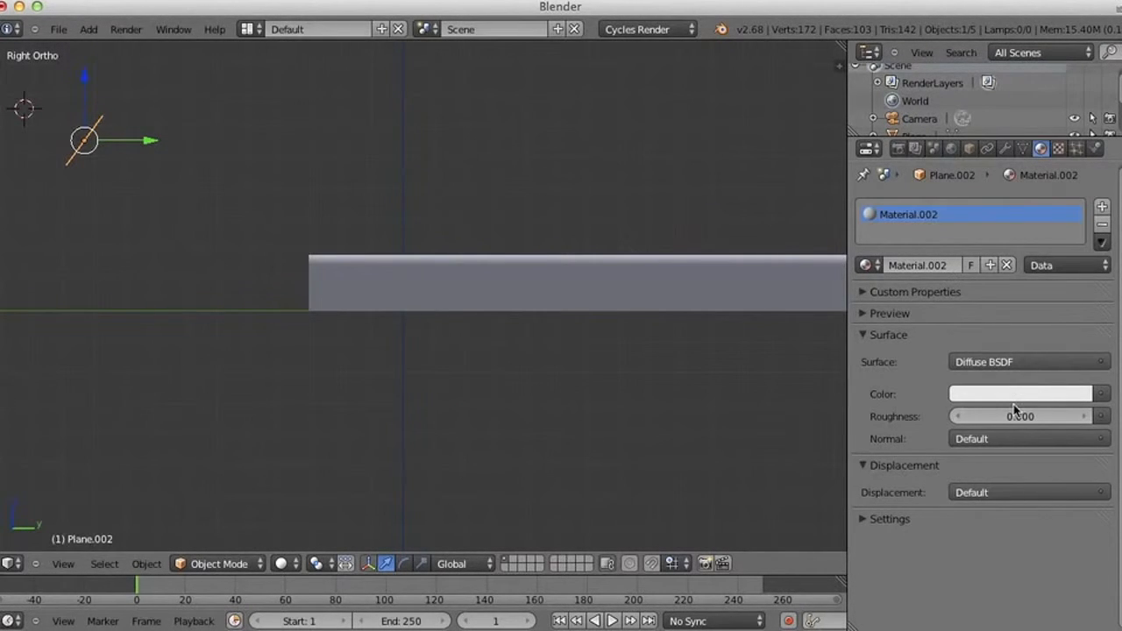
{"action": "left_click", "coordinate": [1008, 363]}
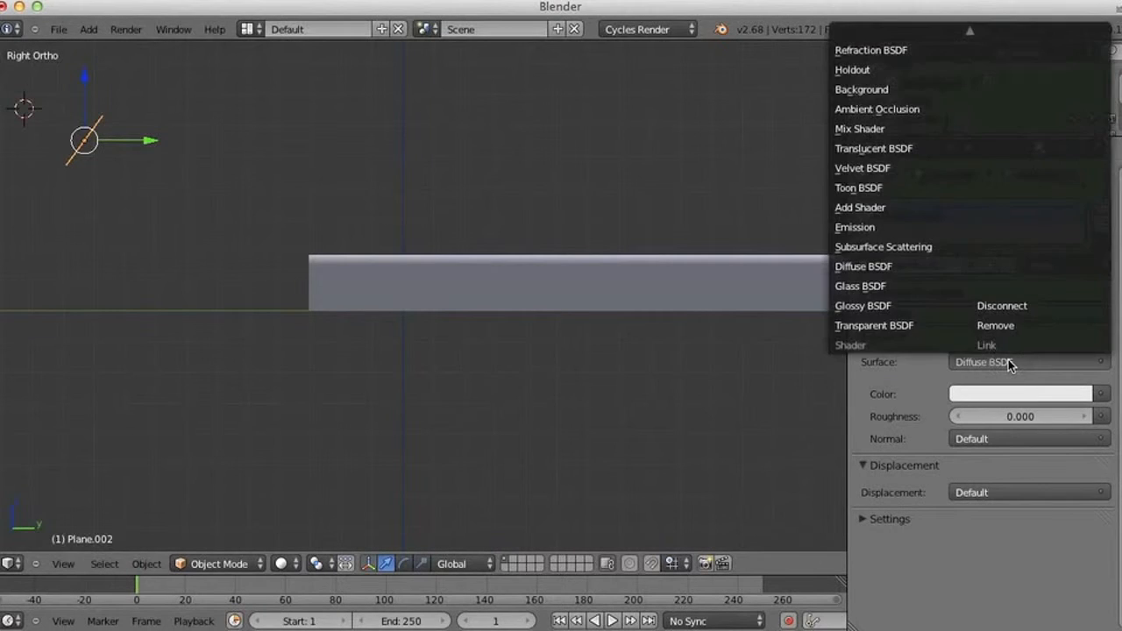
{"action": "left_click", "coordinate": [861, 226]}
{"action": "left_click", "coordinate": [1013, 416]}
{"action": "type", "text": "5"}
{"action": "key", "text": "Return"}
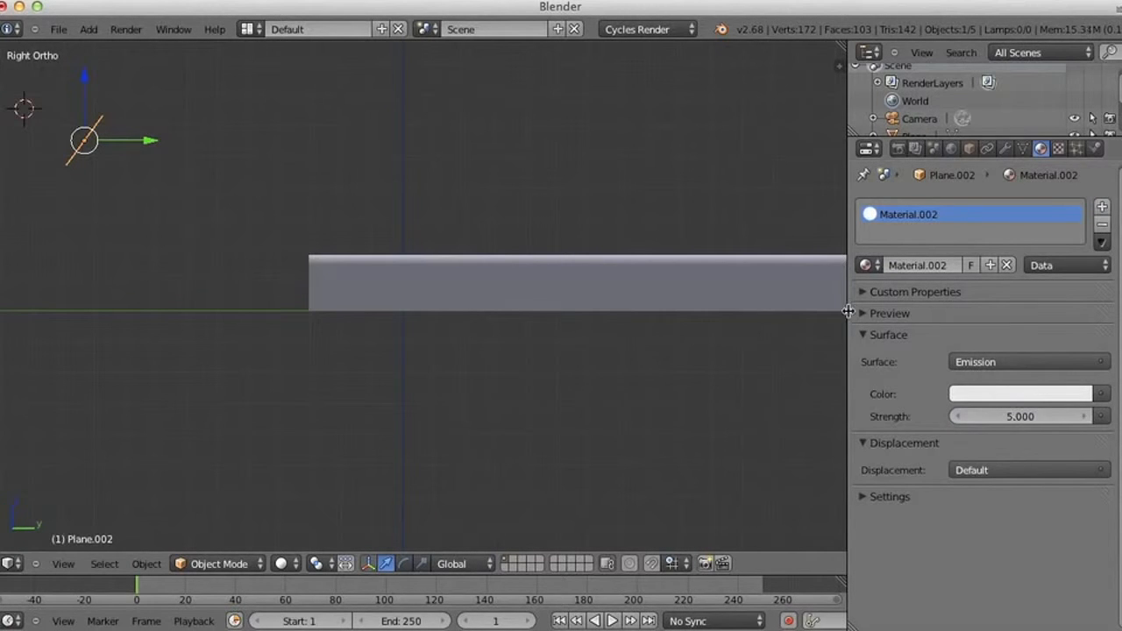
Step: Render the scene as a still image from the camera
{"action": "left_click", "coordinate": [898, 148]}
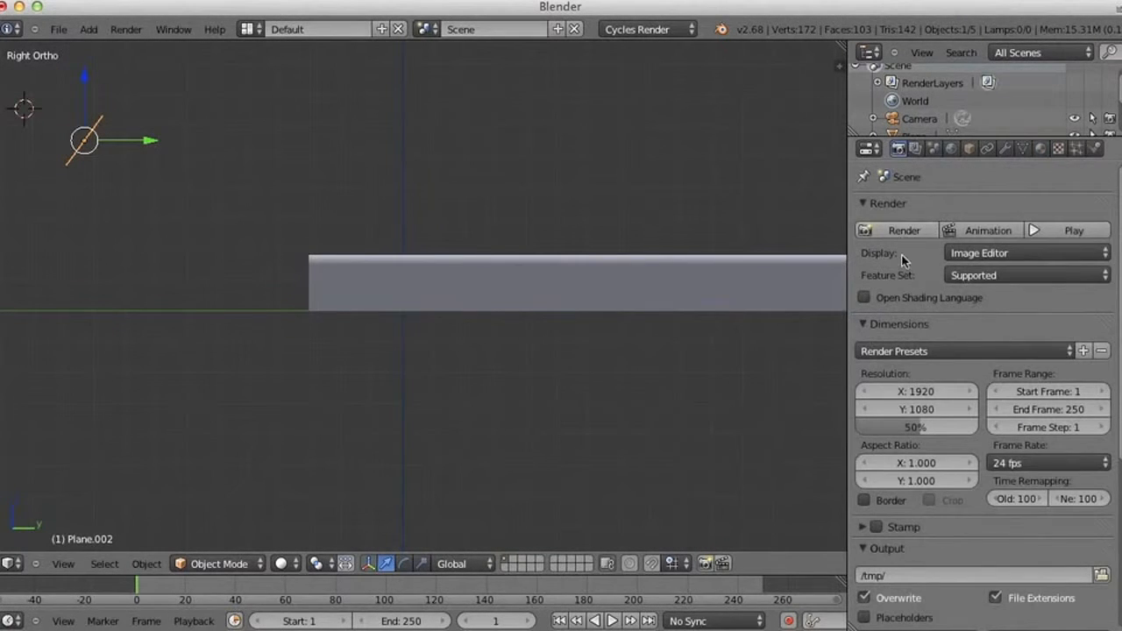
{"action": "left_click", "coordinate": [903, 232]}
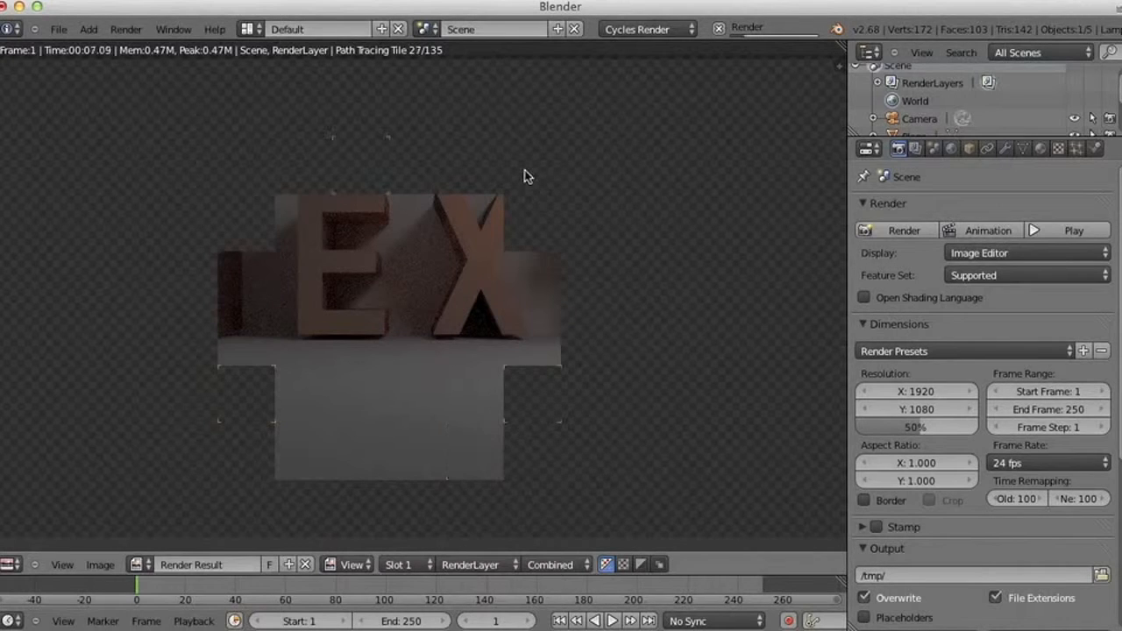
Step: Scale the emission plane by 11 along the X axis and move it along X so it is centred above the text
{"action": "key", "text": "Escape"}
{"action": "middle_click_drag", "start_coordinate": [274, 289], "coordinate": [477, 289]}
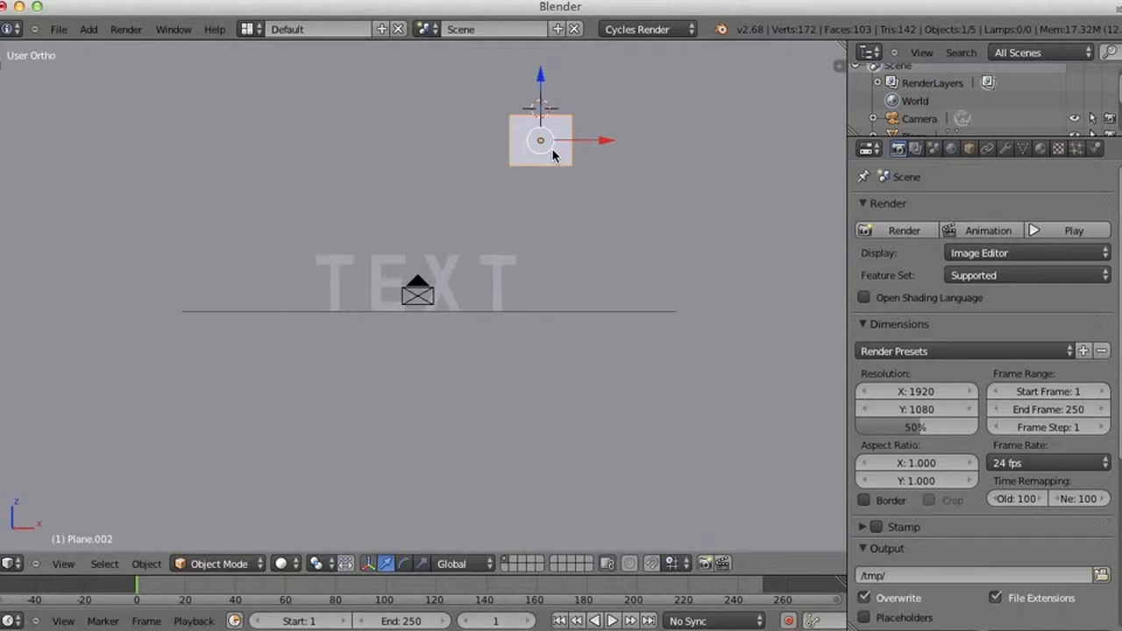
{"action": "type", "text": "sx"}
{"action": "type", "text": "1"}
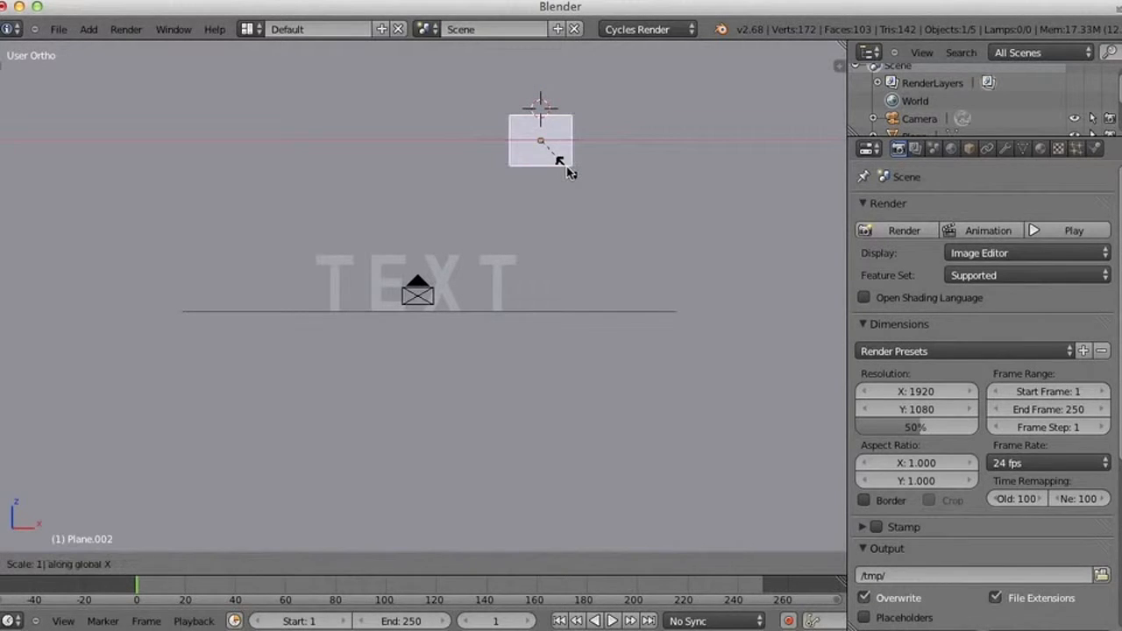
{"action": "type", "text": "1"}
{"action": "key", "text": "Return"}
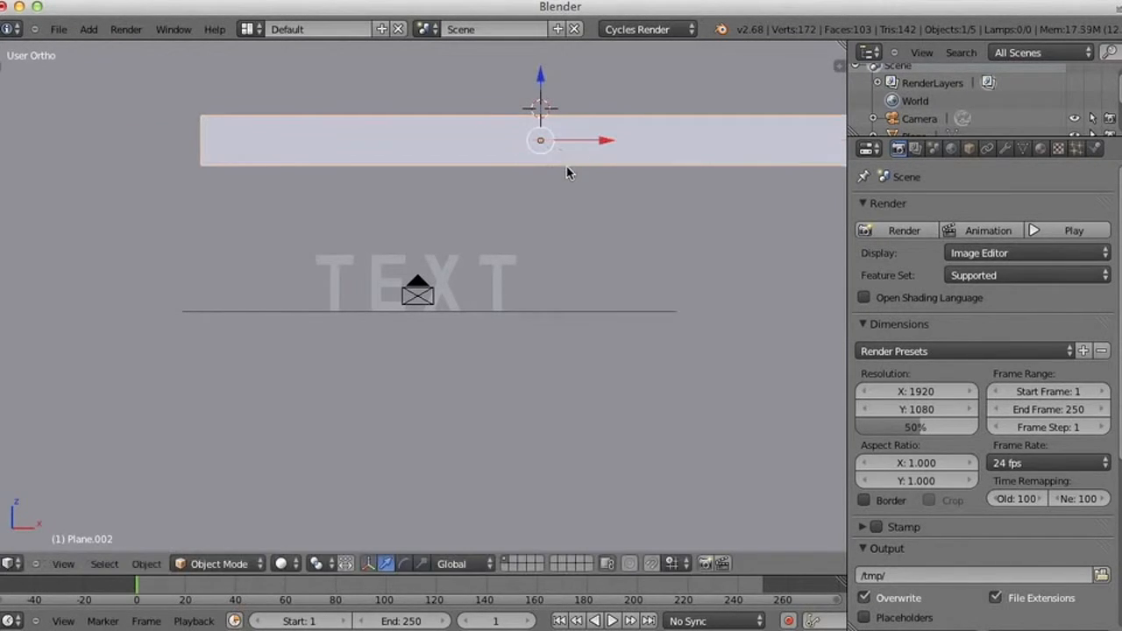
{"action": "right_click_drag", "start_coordinate": [604, 144], "coordinate": [483, 156]}
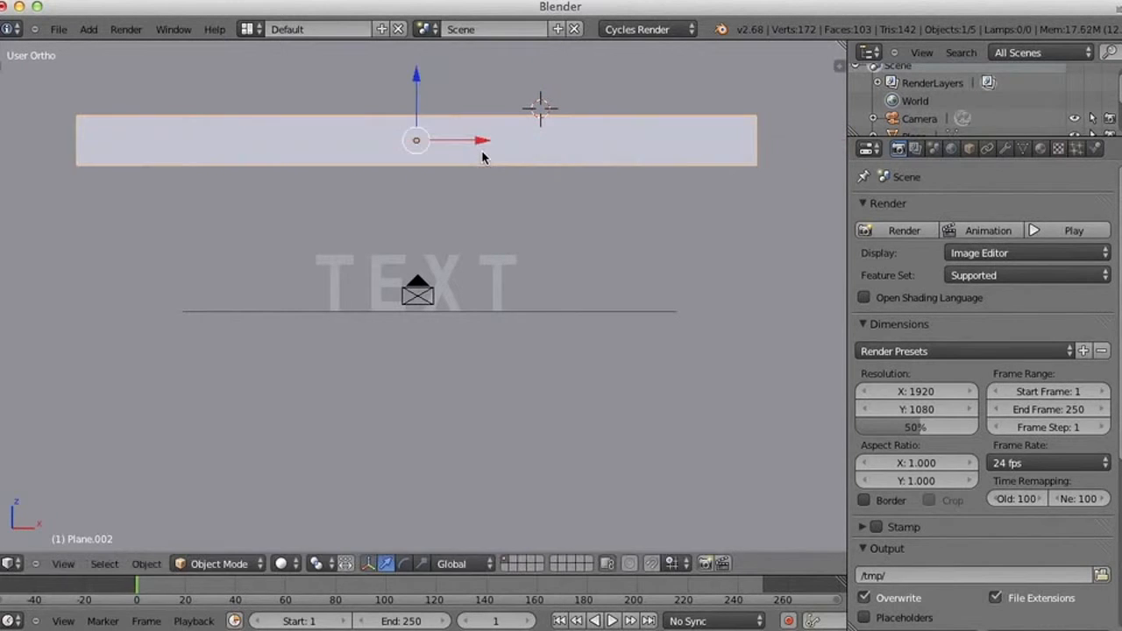
Step: Run a test render to check the lighting from the widened emission plane
{"action": "middle_click_drag", "start_coordinate": [631, 321], "coordinate": [788, 243]}
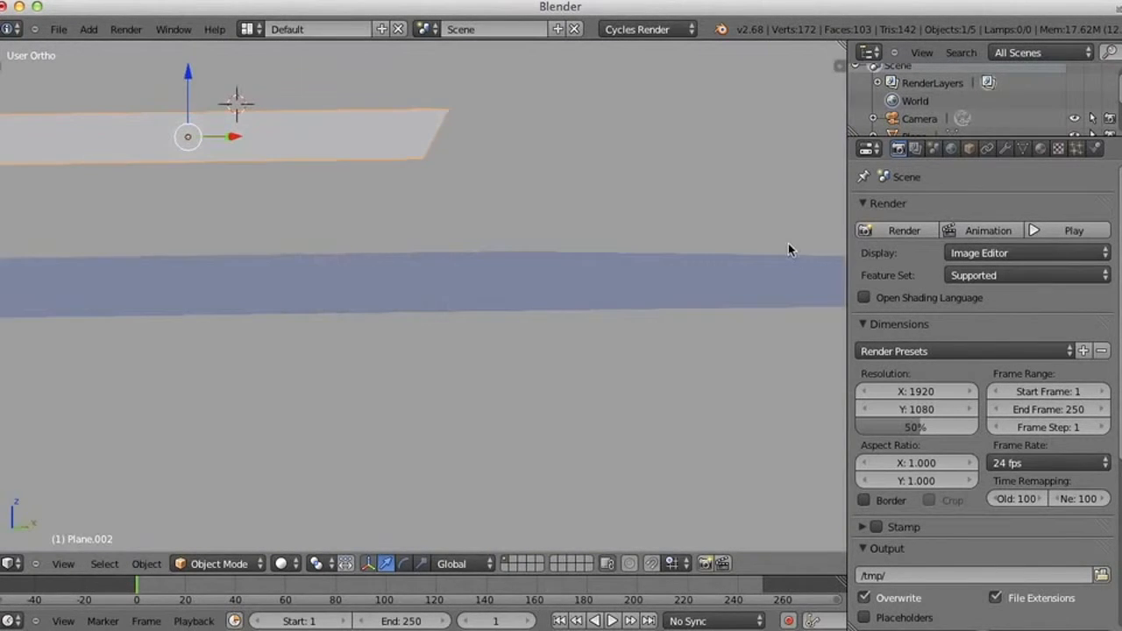
{"action": "left_click", "coordinate": [898, 230]}
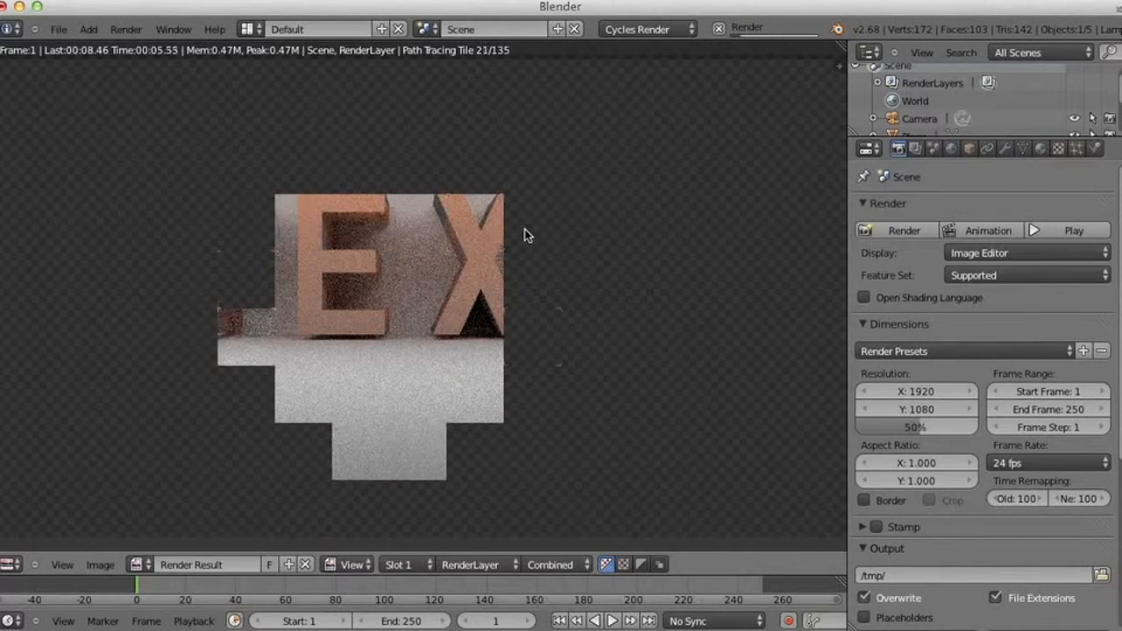
{"action": "key", "text": "Escape"}
Step: Select the floor plane beneath the text and give it a new material
{"action": "middle_click_drag", "start_coordinate": [393, 321], "coordinate": [468, 333]}
{"action": "key", "text": "KP_1"}
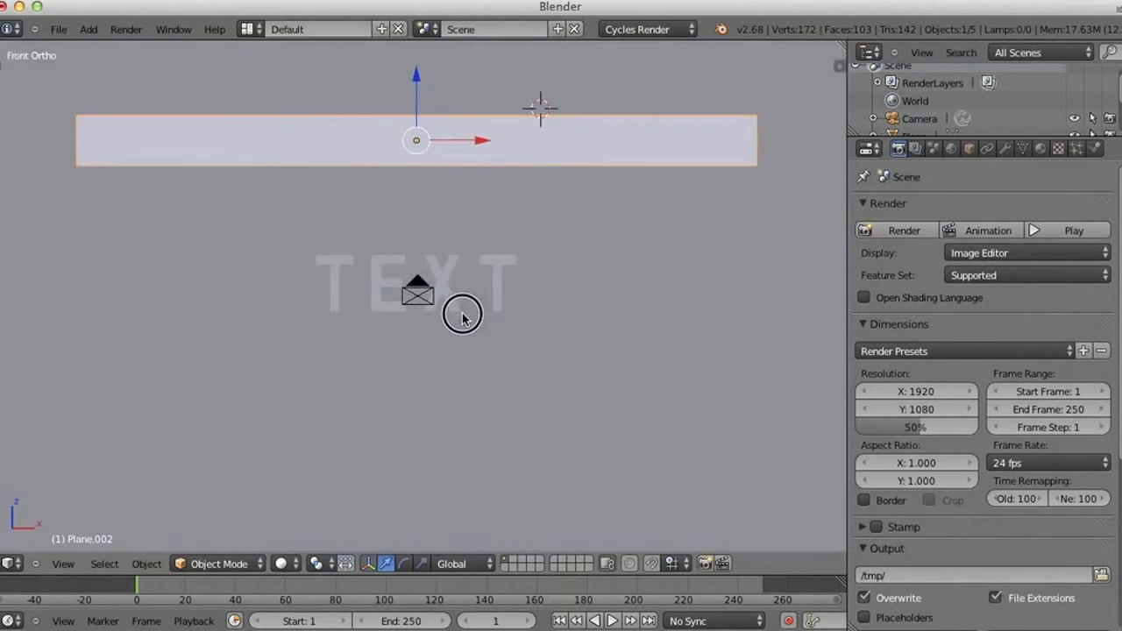
{"action": "right_click", "coordinate": [543, 458]}
{"action": "middle_click_drag", "start_coordinate": [543, 458], "coordinate": [386, 459]}
{"action": "scroll", "coordinate": [290, 549], "scroll_direction": "down", "scroll_amount": 5}
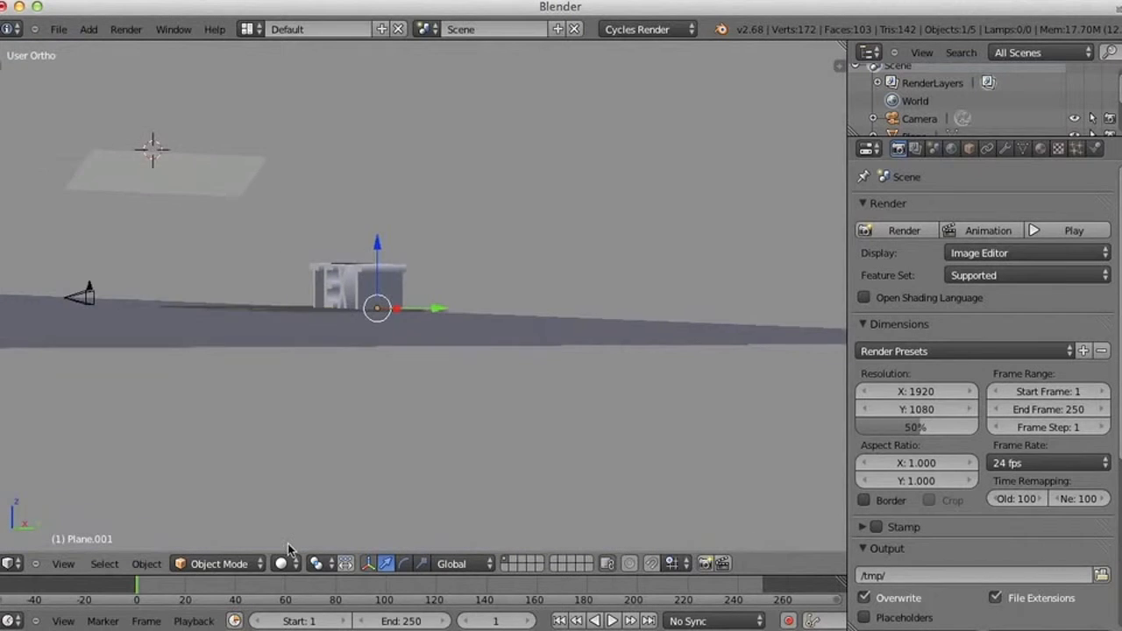
{"action": "scroll", "coordinate": [281, 544], "scroll_direction": "down", "scroll_amount": 2}
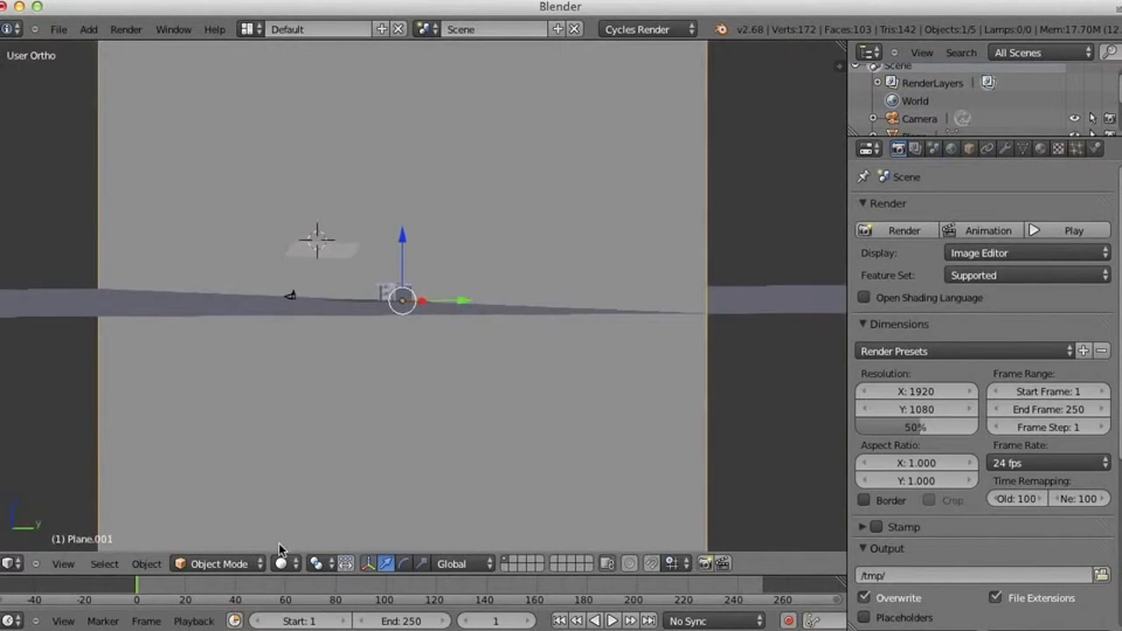
{"action": "right_click", "coordinate": [56, 290]}
{"action": "middle_click_drag", "start_coordinate": [56, 290], "coordinate": [223, 303]}
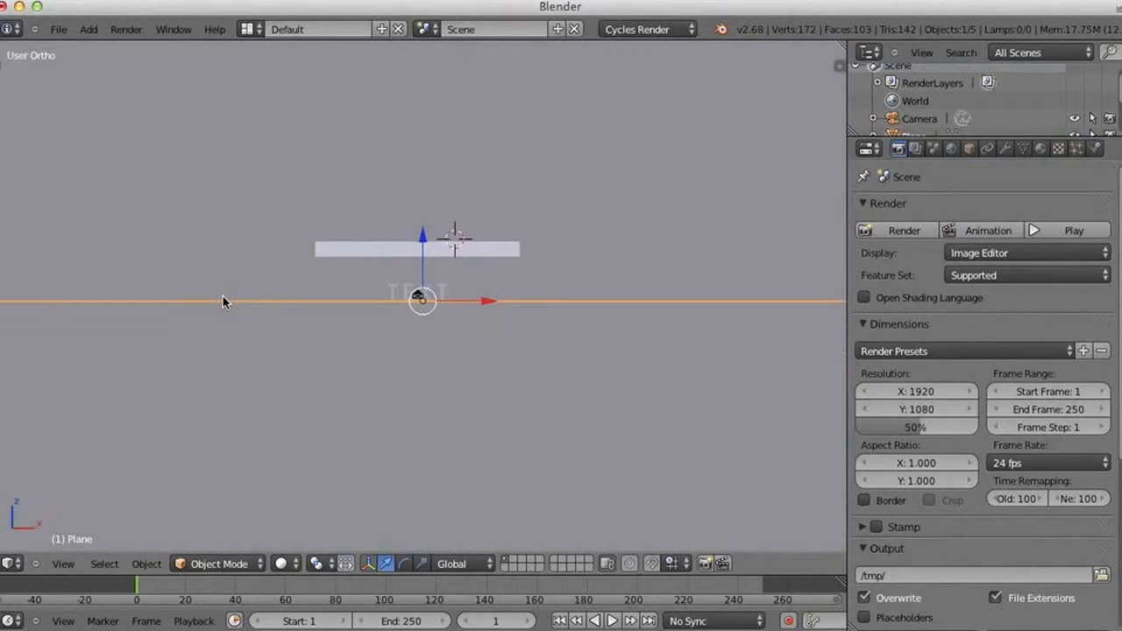
{"action": "left_click", "coordinate": [1040, 147]}
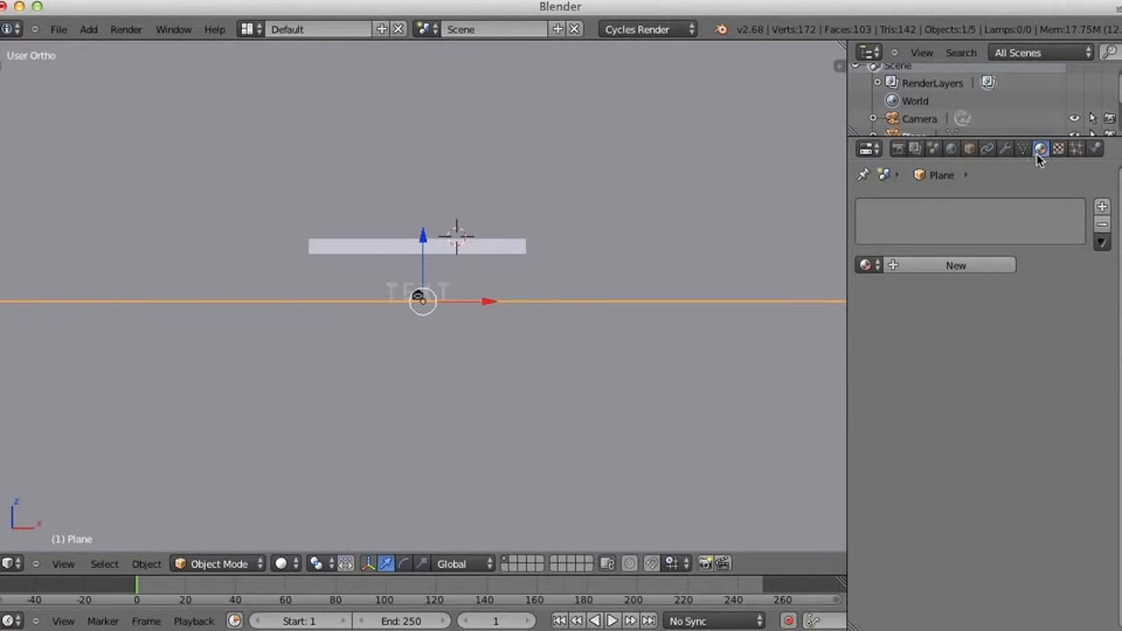
{"action": "left_click", "coordinate": [957, 266]}
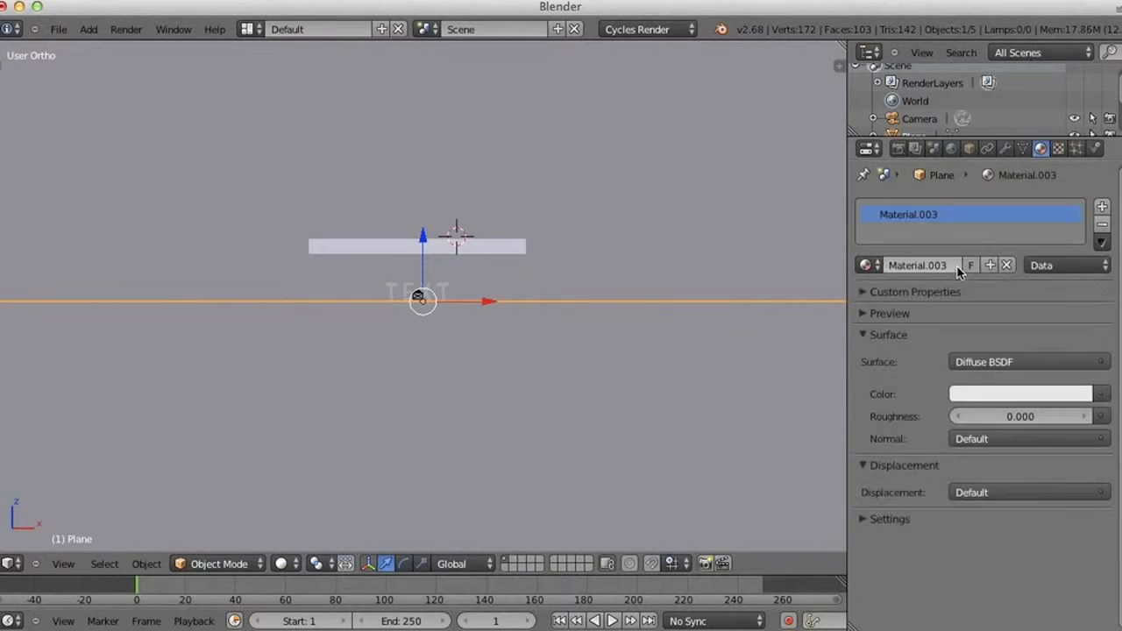
Step: Make the floor material's surface a Mix Shader of Diffuse BSDF and Glossy BSDF with a factor of 0.8
{"action": "left_click", "coordinate": [982, 361]}
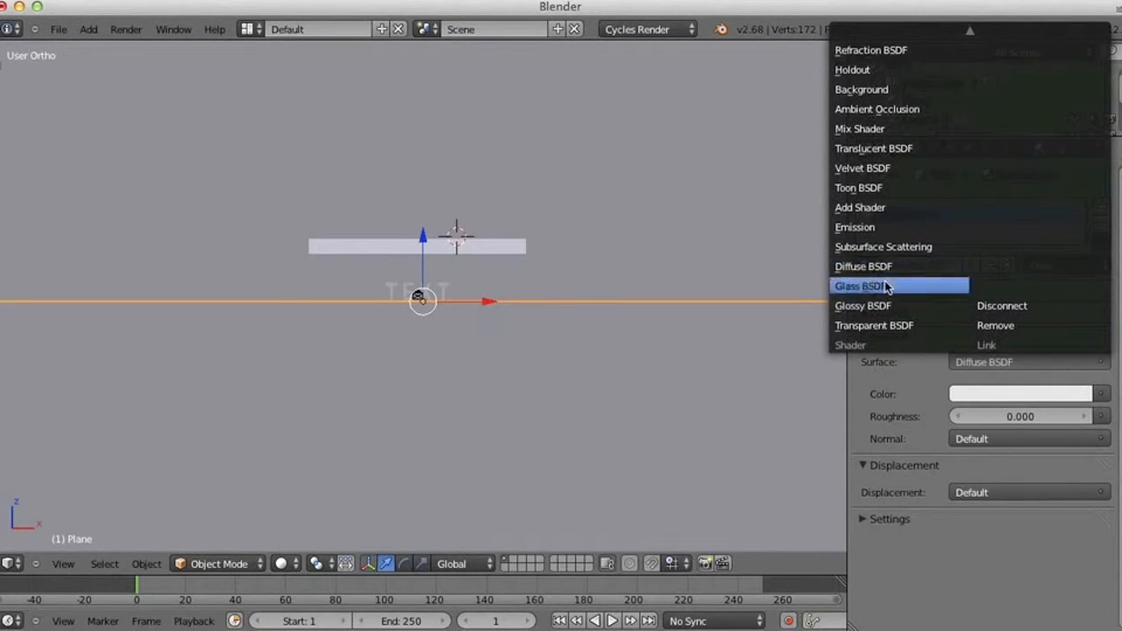
{"action": "left_click", "coordinate": [868, 128]}
{"action": "left_click", "coordinate": [988, 425]}
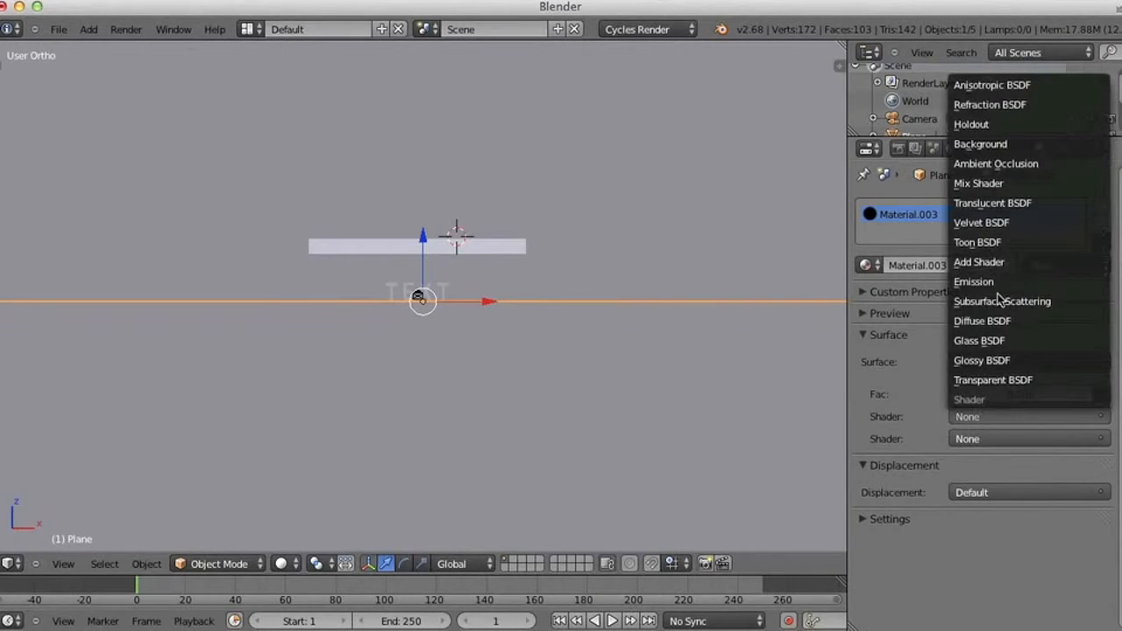
{"action": "left_click", "coordinate": [996, 328]}
{"action": "left_click", "coordinate": [986, 504]}
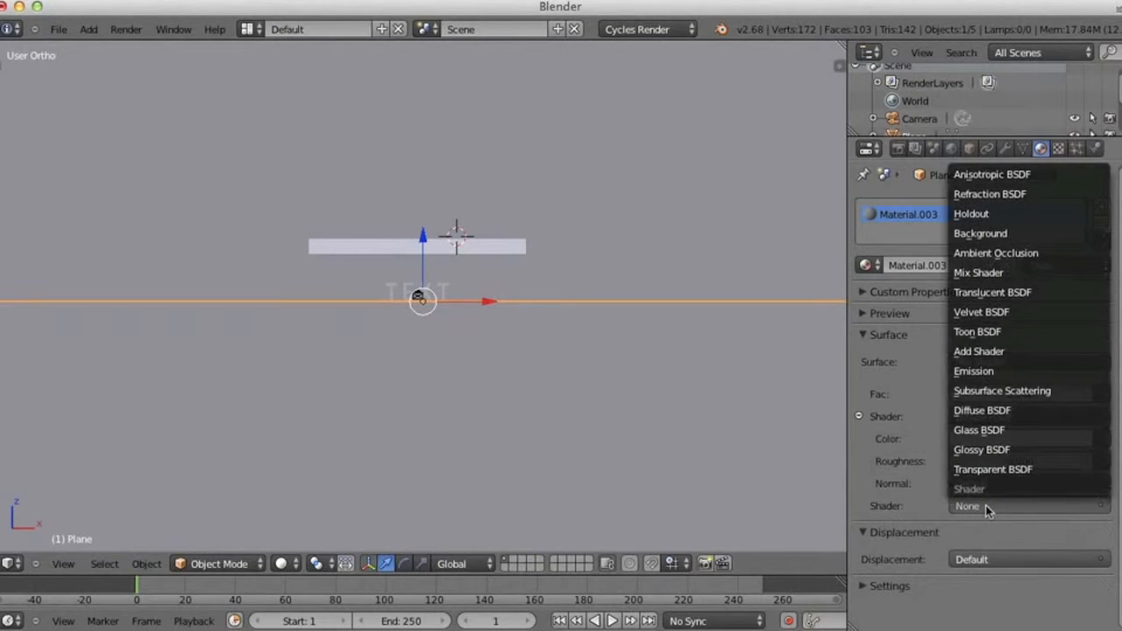
{"action": "left_click", "coordinate": [984, 450]}
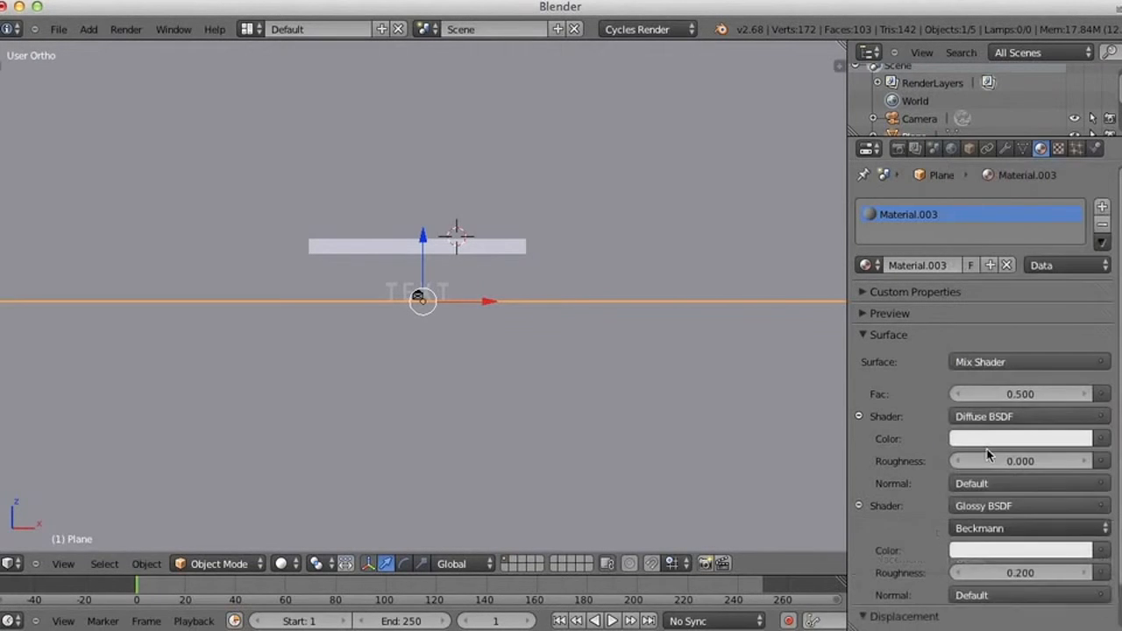
{"action": "left_click", "coordinate": [1081, 395]}
{"action": "left_click", "coordinate": [1081, 396]}
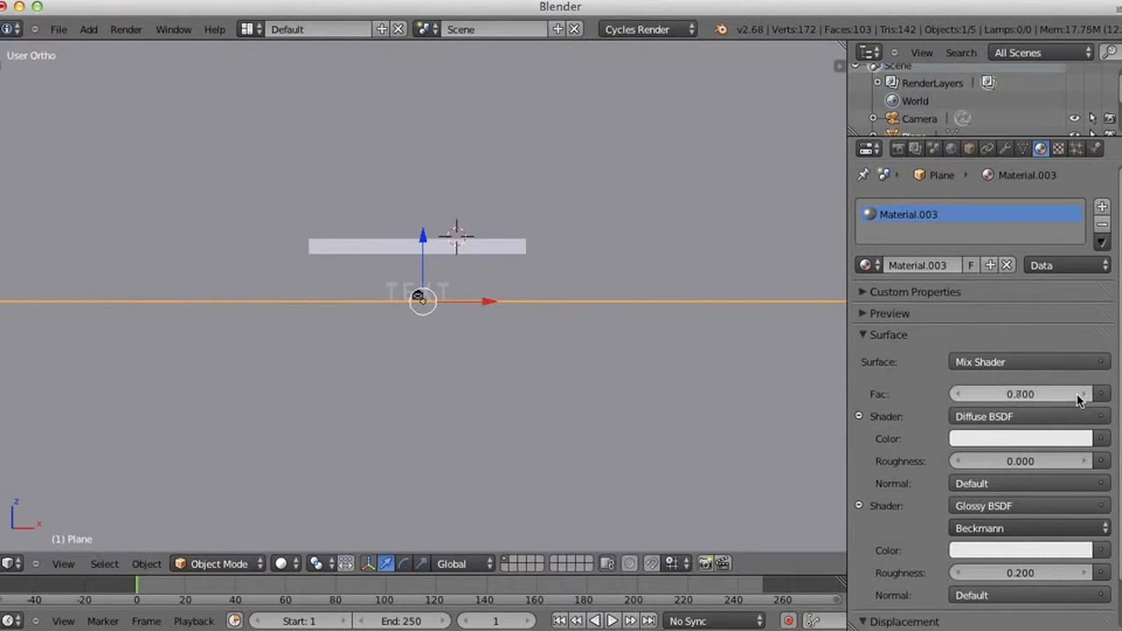
{"action": "scroll", "coordinate": [1013, 415], "scroll_direction": "down", "scroll_amount": 1}
{"action": "scroll", "coordinate": [1013, 415], "scroll_direction": "down", "scroll_amount": 1}
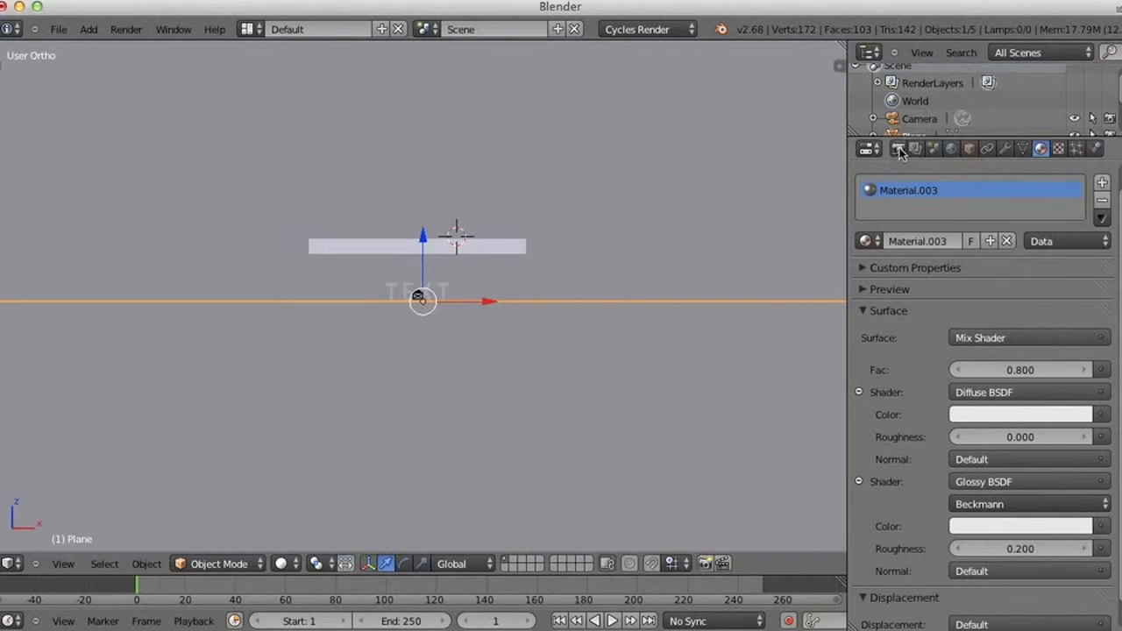
Step: Run a test render to check the floor's glossy reflections
{"action": "left_click", "coordinate": [900, 151]}
{"action": "left_click", "coordinate": [903, 230]}
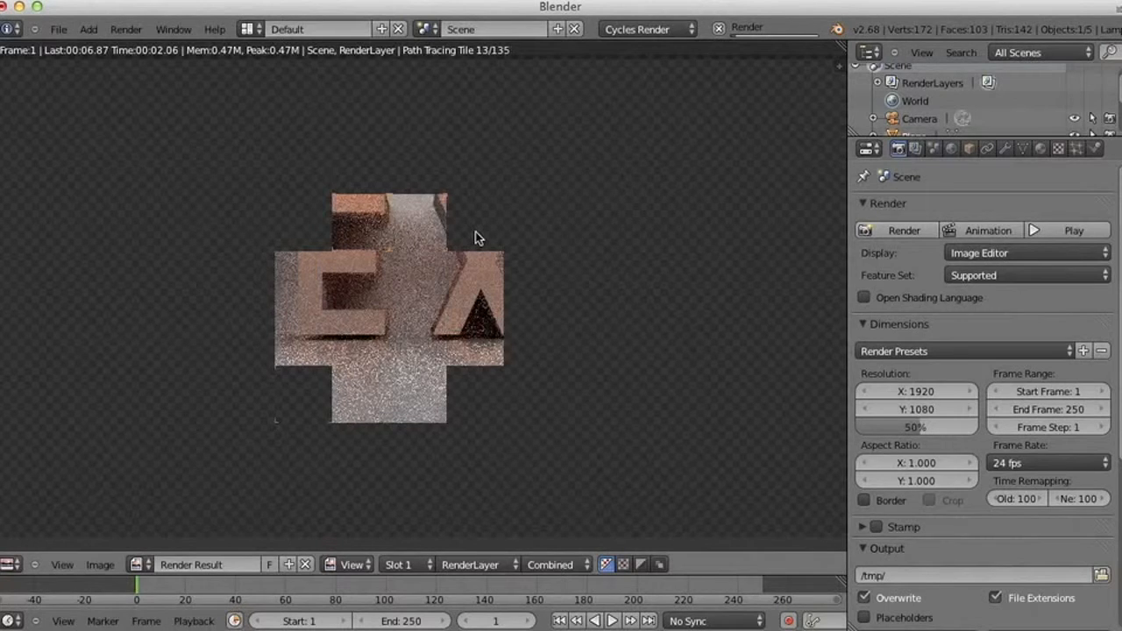
{"action": "key", "text": "Escape"}
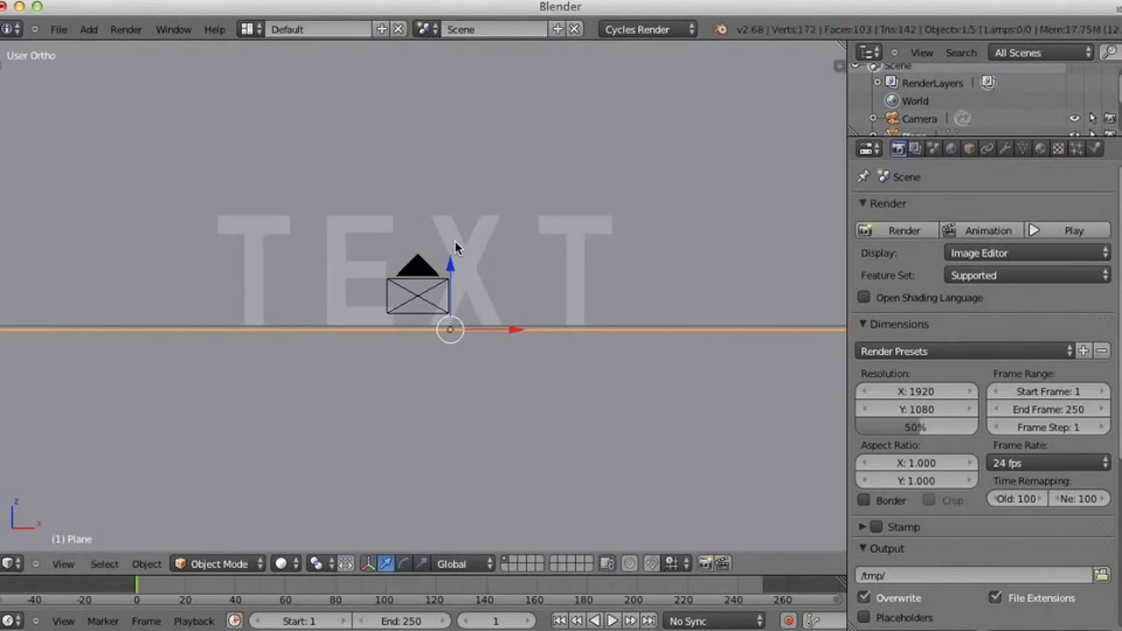
Step: Select the text object and nudge it slightly along the Z axis to adjust its contact with the floor
{"action": "scroll", "coordinate": [455, 241], "scroll_direction": "up", "scroll_amount": 6}
{"action": "scroll", "coordinate": [175, 361], "scroll_direction": "up", "scroll_amount": 6}
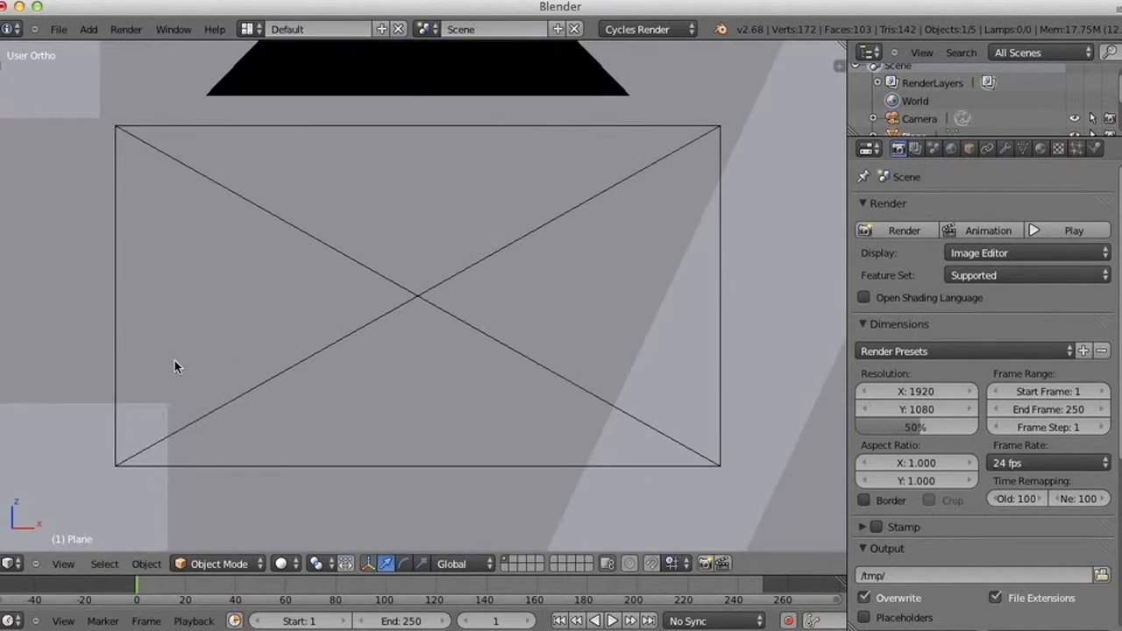
{"action": "scroll", "coordinate": [145, 379], "scroll_direction": "down", "scroll_amount": 3}
{"action": "right_click", "coordinate": [146, 379]}
{"action": "scroll", "coordinate": [103, 440], "scroll_direction": "down", "scroll_amount": 2}
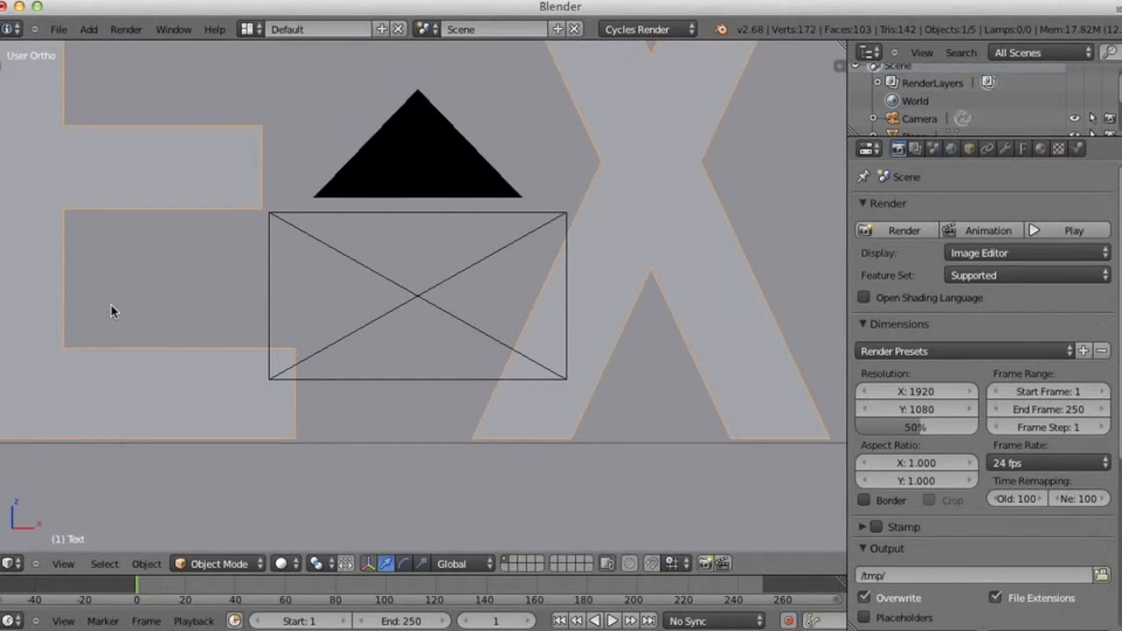
{"action": "scroll", "coordinate": [112, 312], "scroll_direction": "down", "scroll_amount": 10}
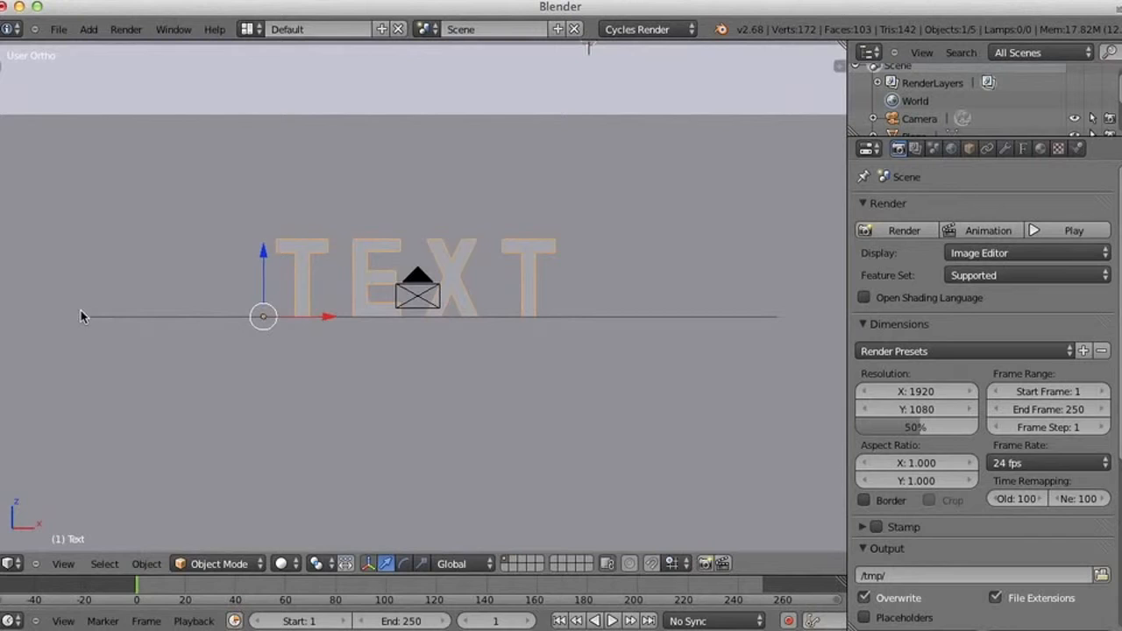
{"action": "left_click_drag", "start_coordinate": [265, 251], "coordinate": [269, 255]}
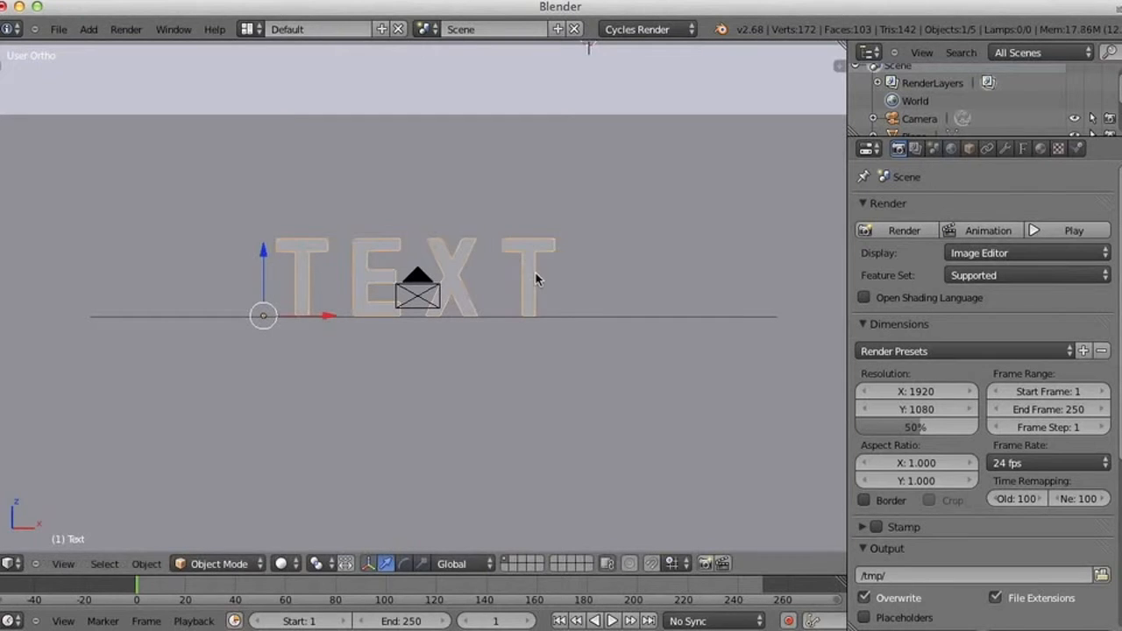
Step: Run a test render to check how the text sits on the floor
{"action": "left_click", "coordinate": [908, 231]}
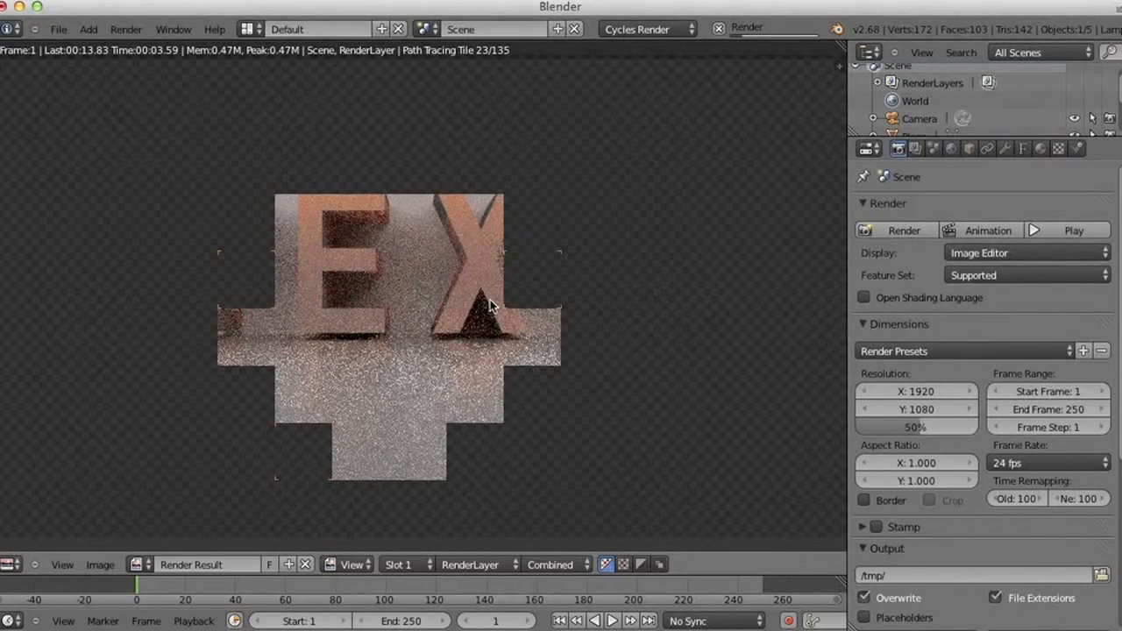
{"action": "key", "text": "Escape"}
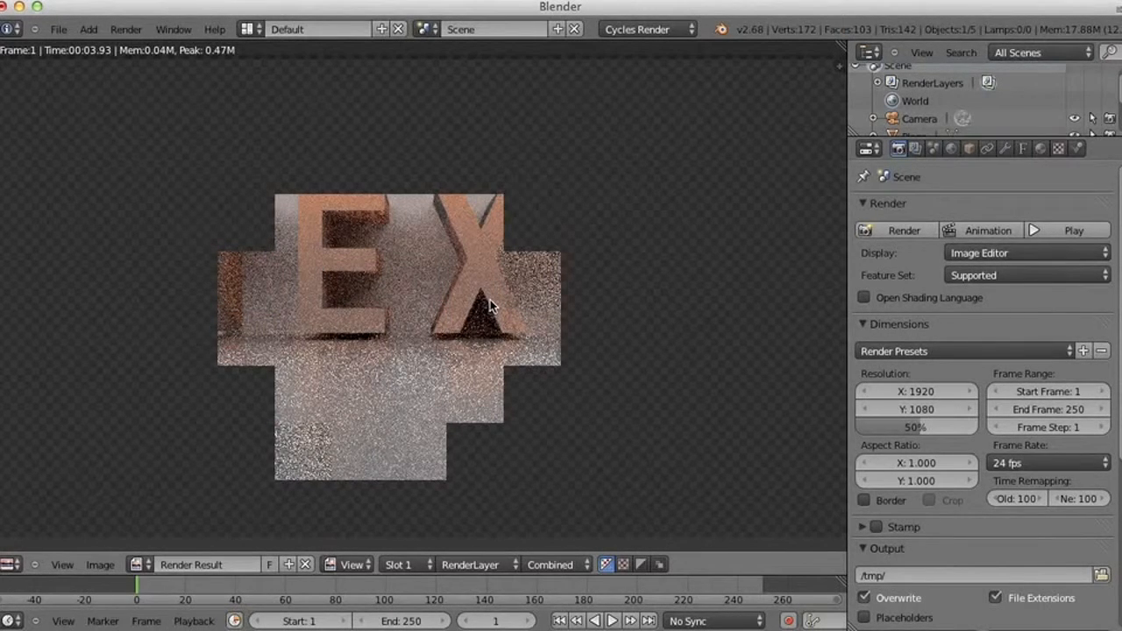
{"action": "key", "text": "Escape"}
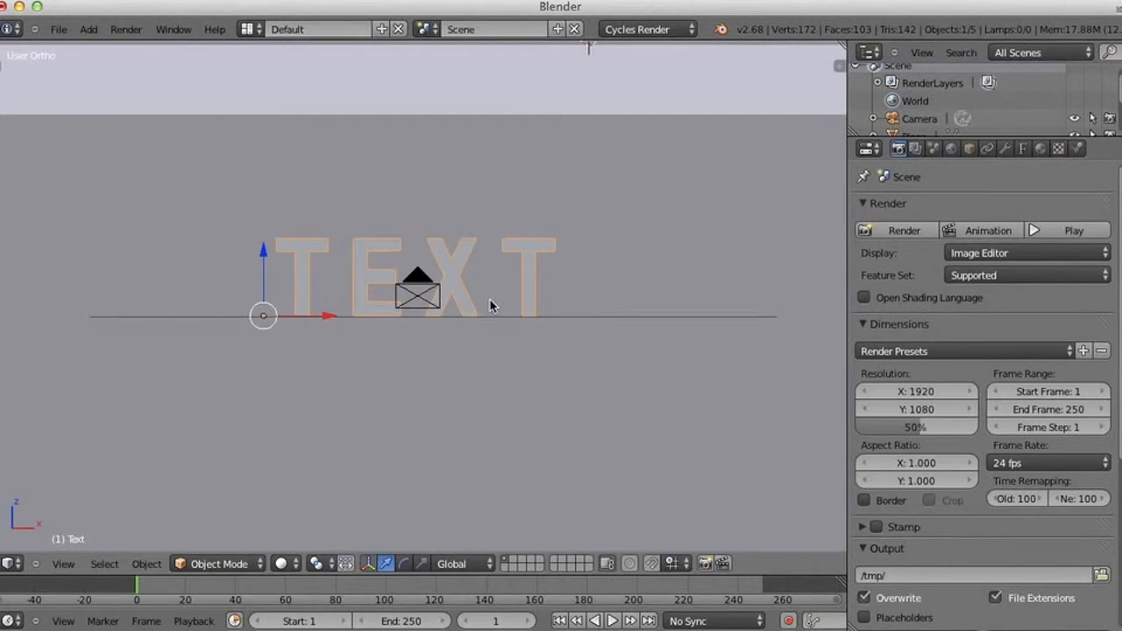
Step: Lower the text slightly along Z until the bases of its letters meet the floor line
{"action": "scroll", "coordinate": [289, 313], "scroll_direction": "up", "scroll_amount": 1}
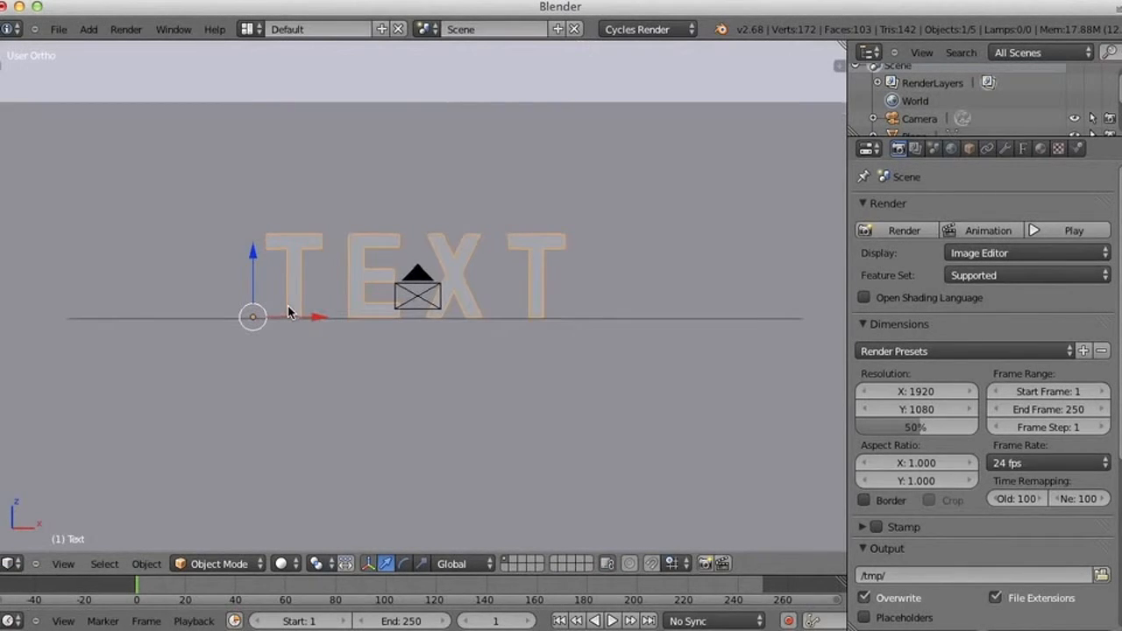
{"action": "scroll", "coordinate": [289, 309], "scroll_direction": "up", "scroll_amount": 6}
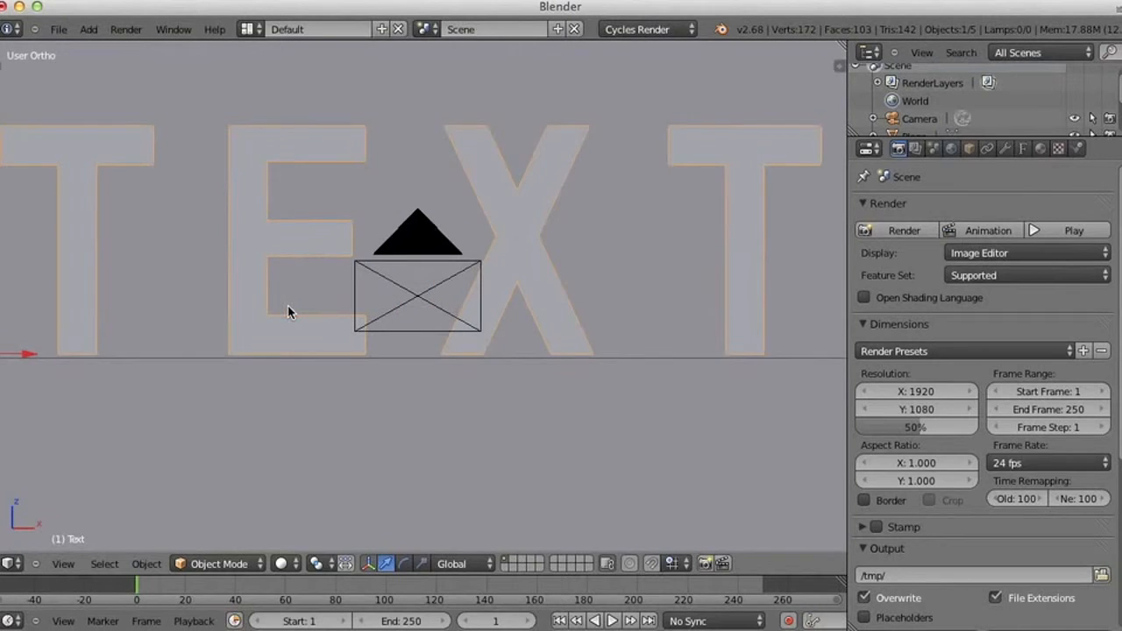
{"action": "scroll", "coordinate": [281, 311], "scroll_direction": "up", "scroll_amount": 1}
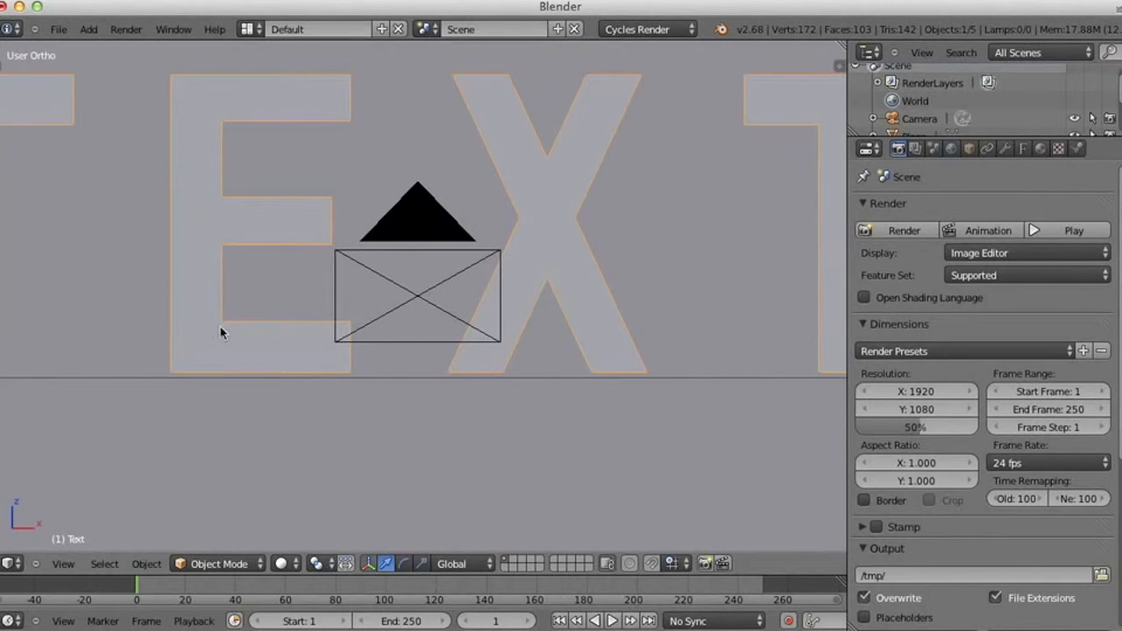
{"action": "key", "text": "g"}
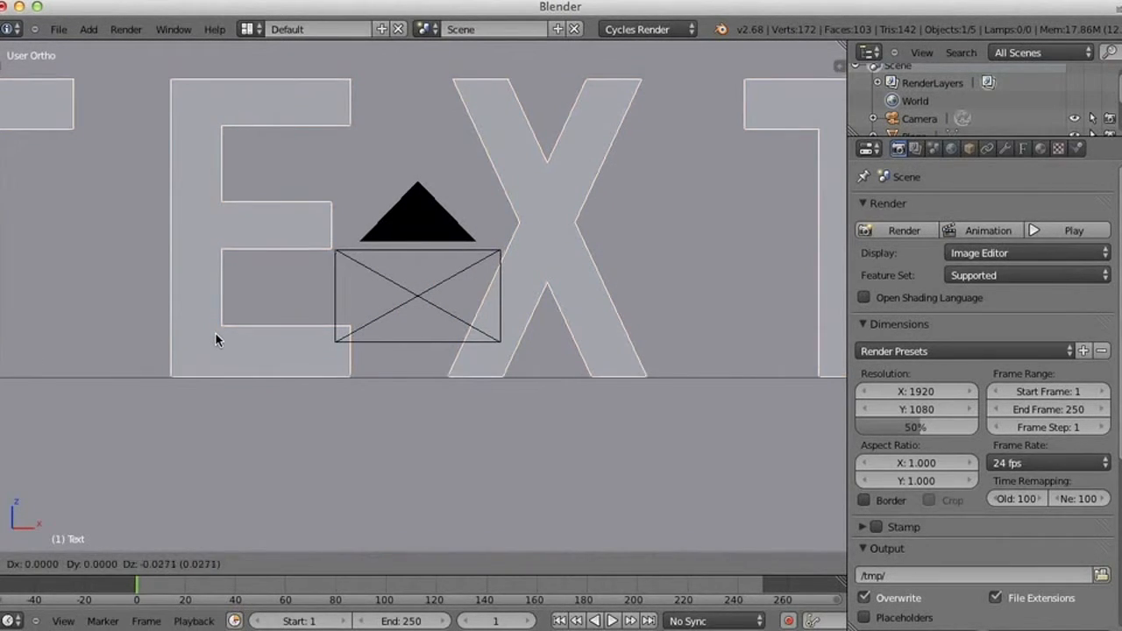
{"action": "left_click", "coordinate": [217, 339]}
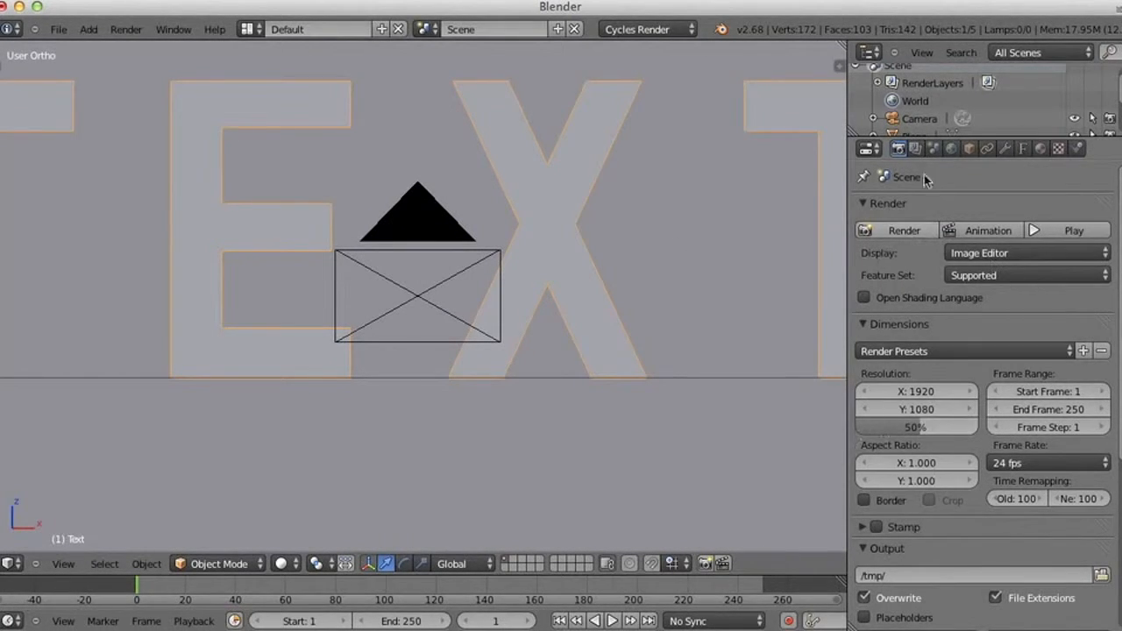
Step: Set the number of render samples to 300 in the scene's sampling settings
{"action": "scroll", "coordinate": [1118, 379], "scroll_direction": "down", "scroll_amount": 6}
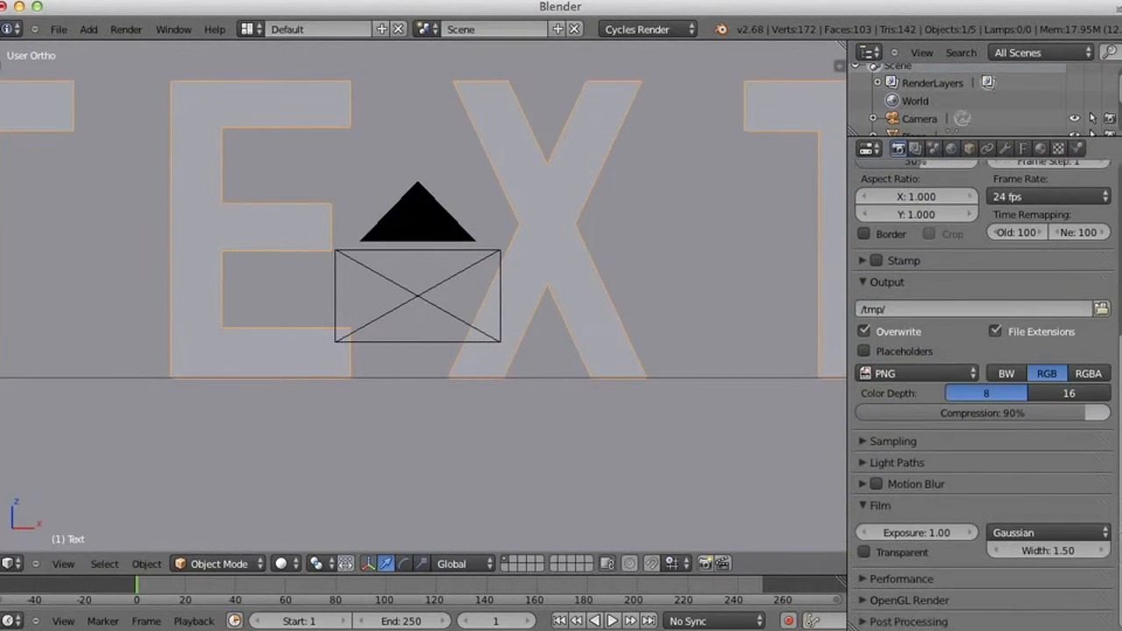
{"action": "left_click", "coordinate": [865, 443]}
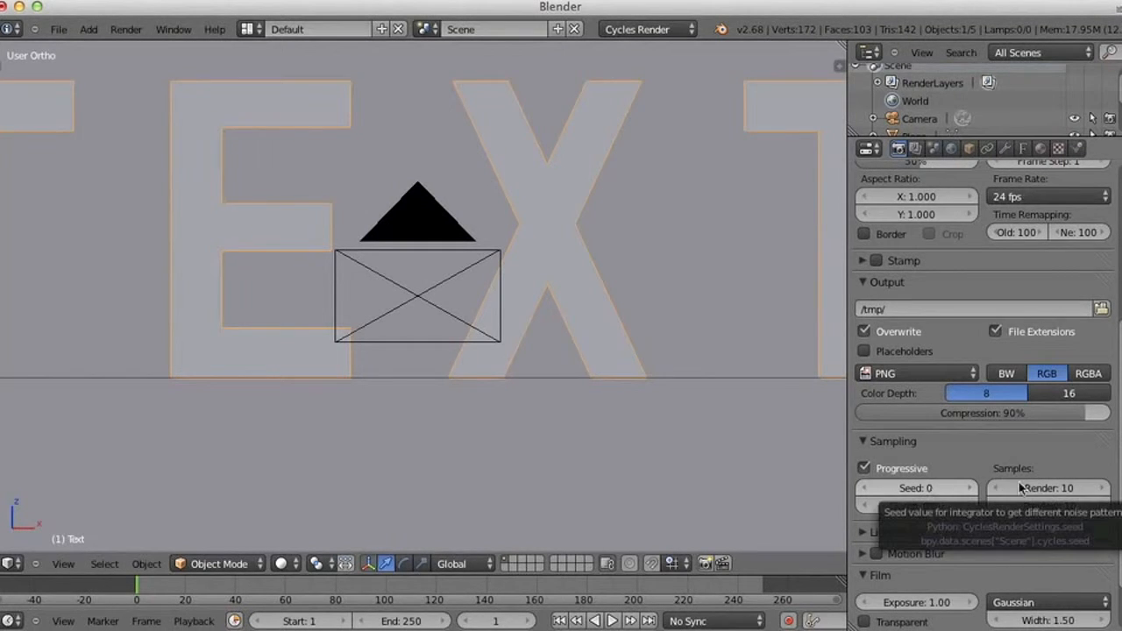
{"action": "left_click", "coordinate": [1046, 487]}
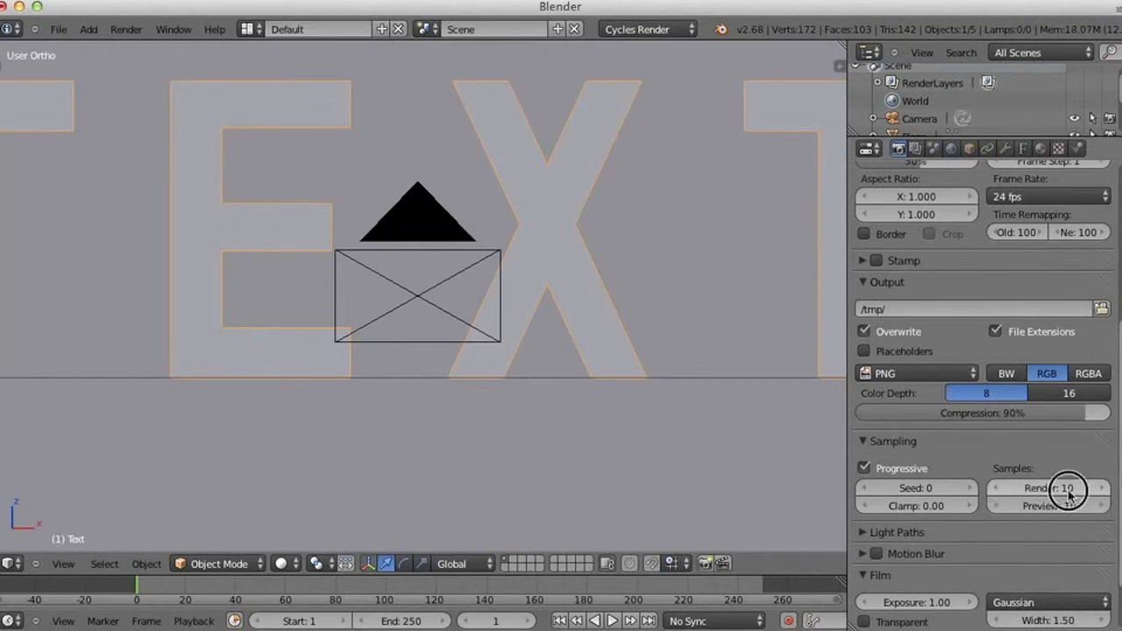
{"action": "type", "text": "300"}
{"action": "key", "text": "Return"}
{"action": "scroll", "coordinate": [995, 291], "scroll_direction": "up", "scroll_amount": 6}
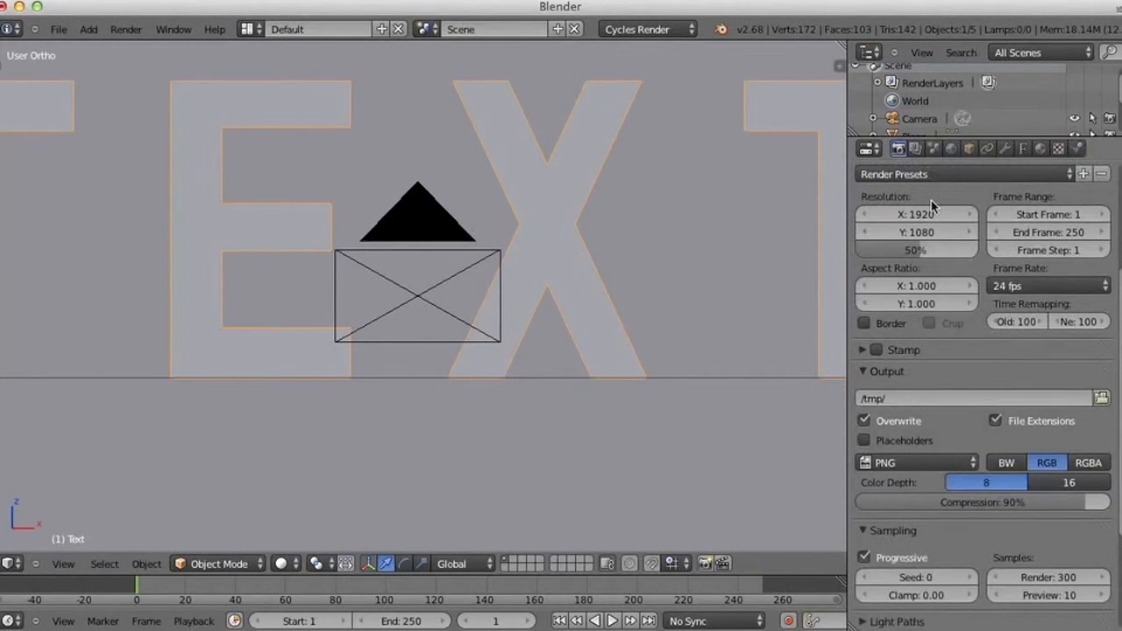
{"action": "left_click", "coordinate": [890, 227]}
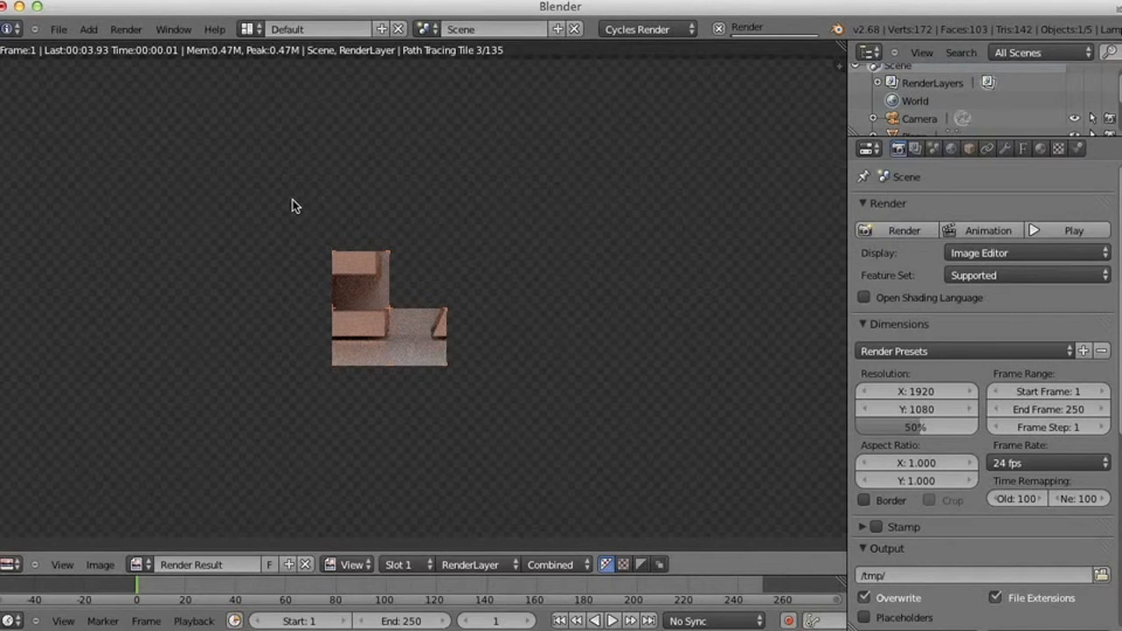
{"action": "key", "text": "Escape"}
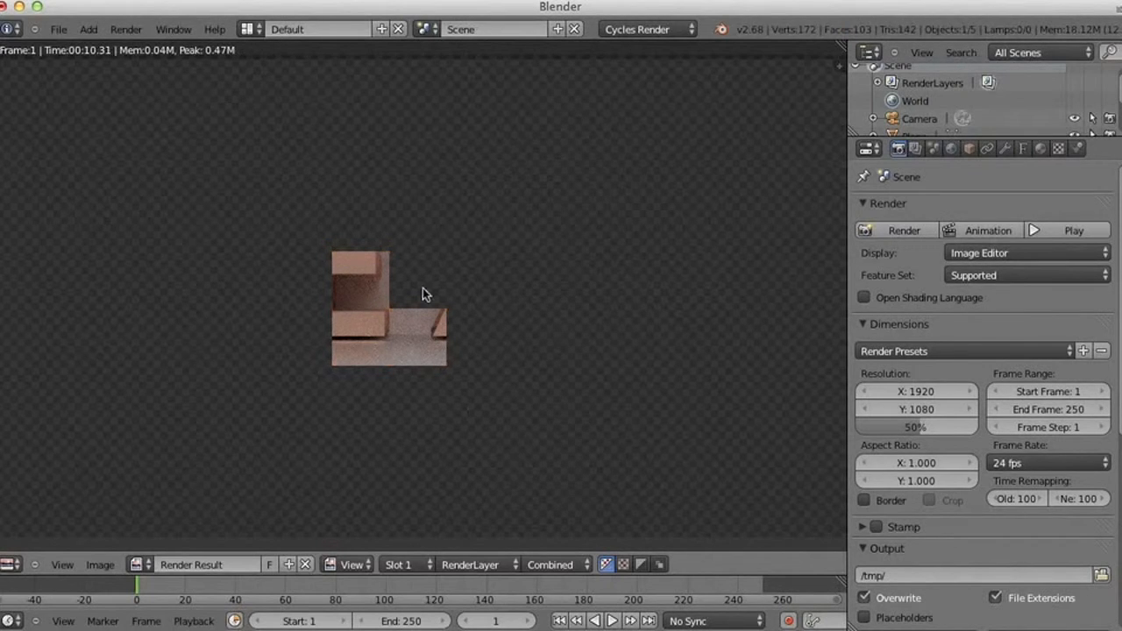
{"action": "key", "text": "Escape"}
Step: Add an Edge Split modifier to the text object, keeping the 30° split angle
{"action": "scroll", "coordinate": [599, 255], "scroll_direction": "down", "scroll_amount": 7}
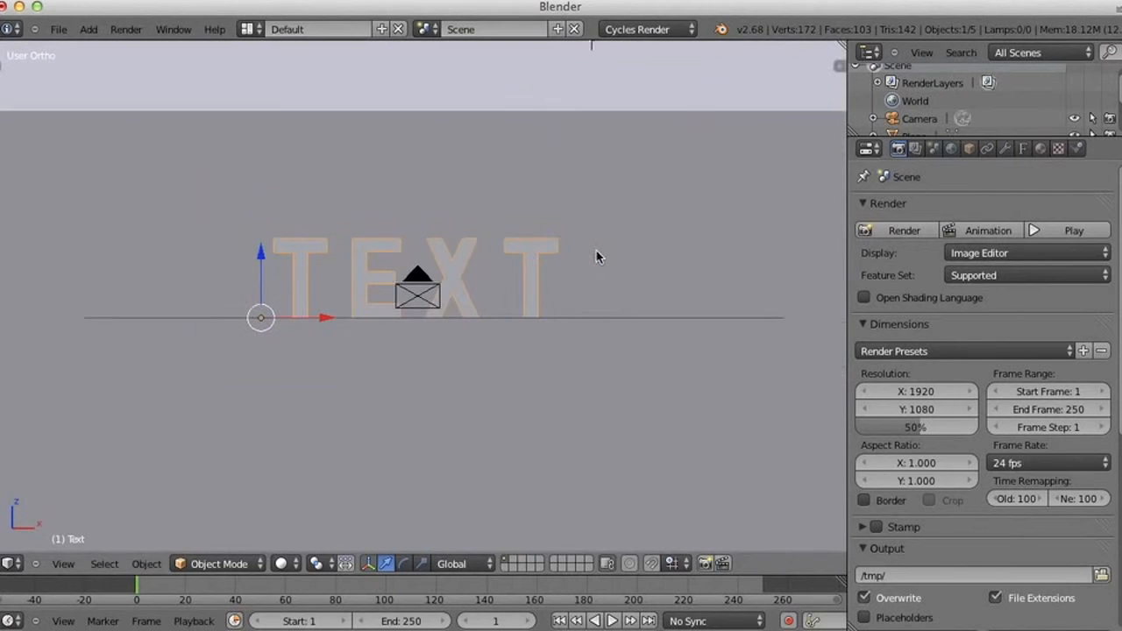
{"action": "left_click", "coordinate": [1006, 149]}
{"action": "left_click", "coordinate": [917, 212]}
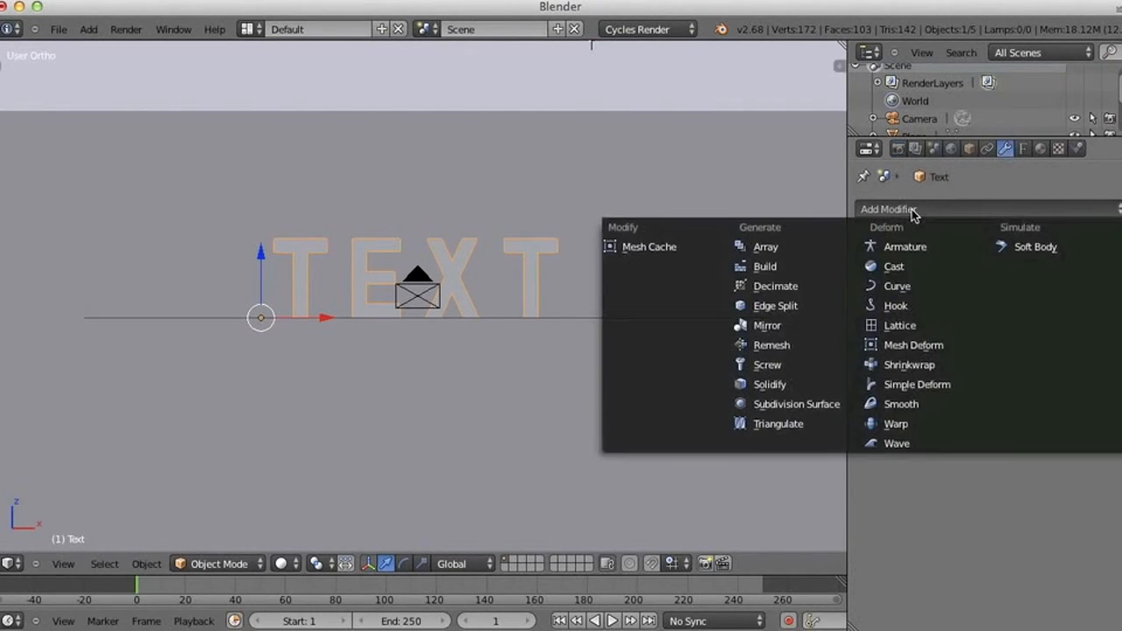
{"action": "left_click", "coordinate": [770, 305]}
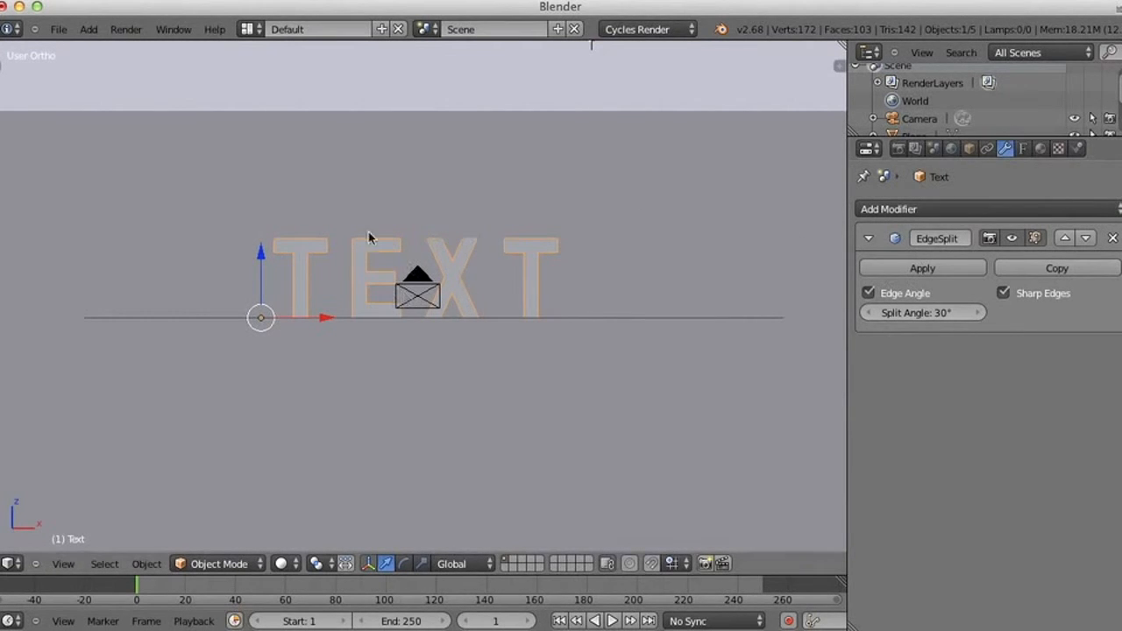
Step: Start the final render of the scene with the edge-split text
{"action": "left_click", "coordinate": [898, 149]}
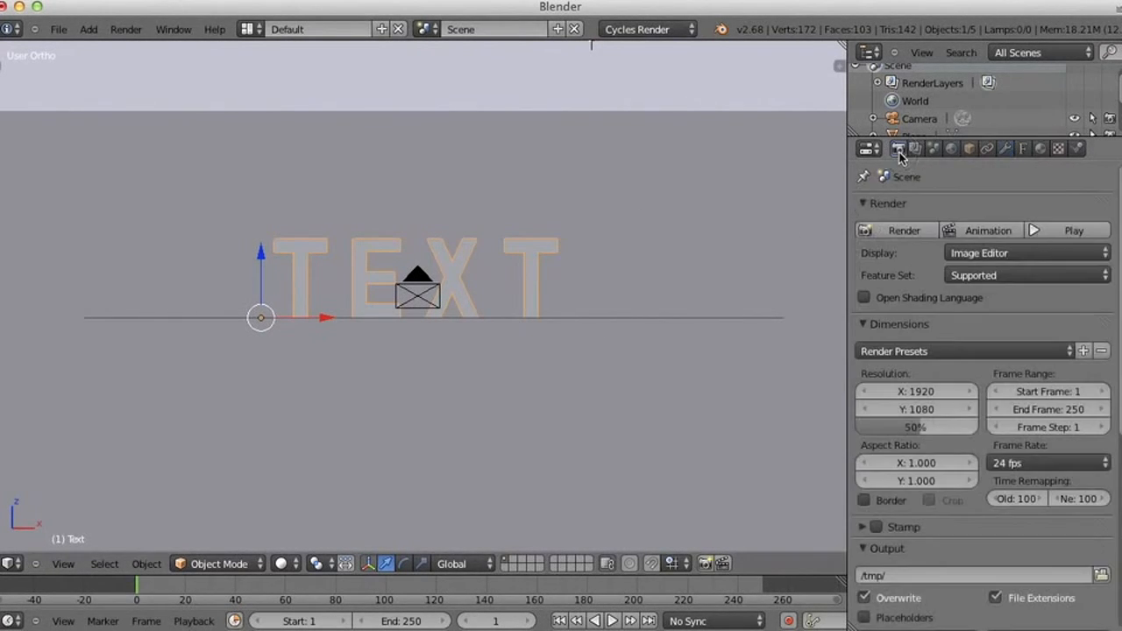
{"action": "left_click", "coordinate": [881, 231]}
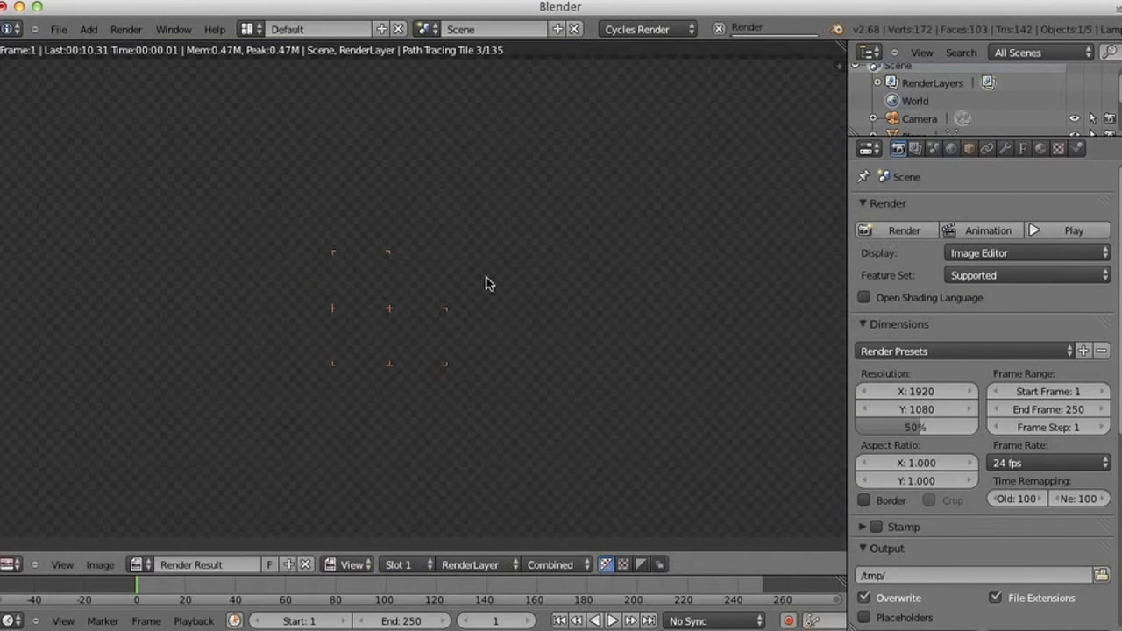